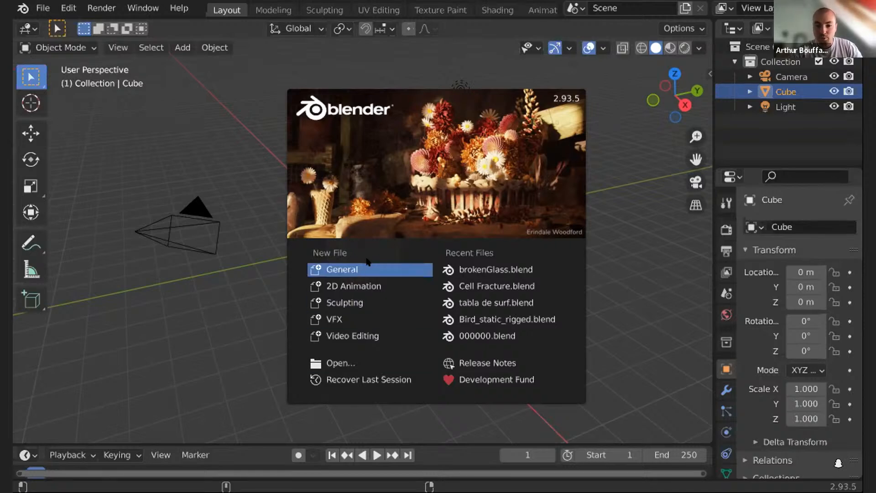
# - Start a new General project file
pyautogui.click(339, 270)
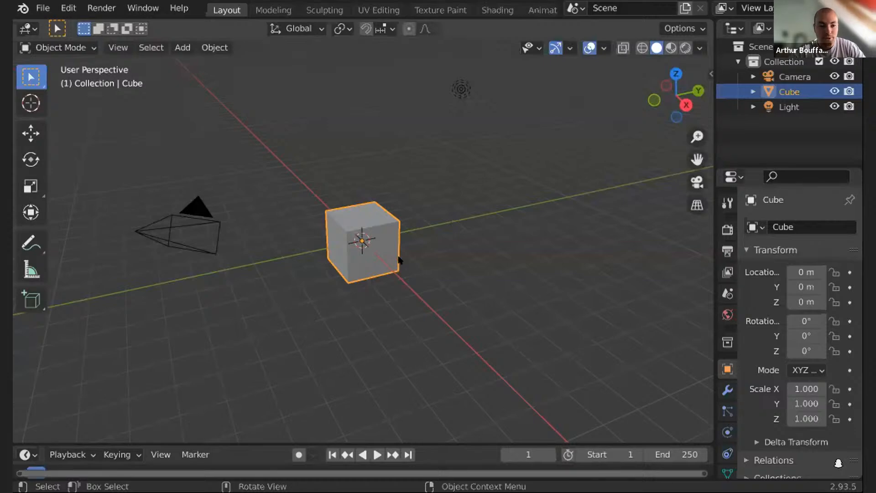
pyautogui.moveTo(682, 89); pyautogui.dragTo(565, 78)
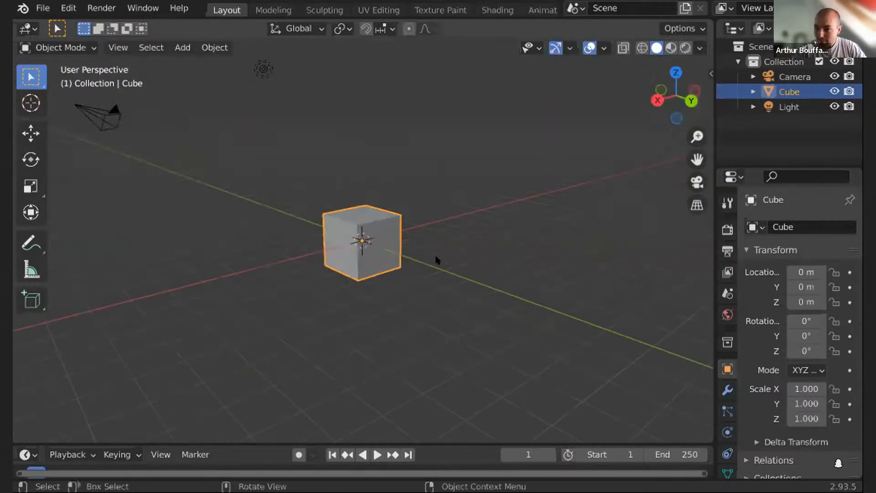
pyautogui.scroll(5, 401, 273)
pyautogui.moveTo(675, 91); pyautogui.dragTo(689, 118)
pyautogui.scroll(-4, 450, 202)
pyautogui.moveTo(672, 68); pyautogui.dragTo(673, 90)
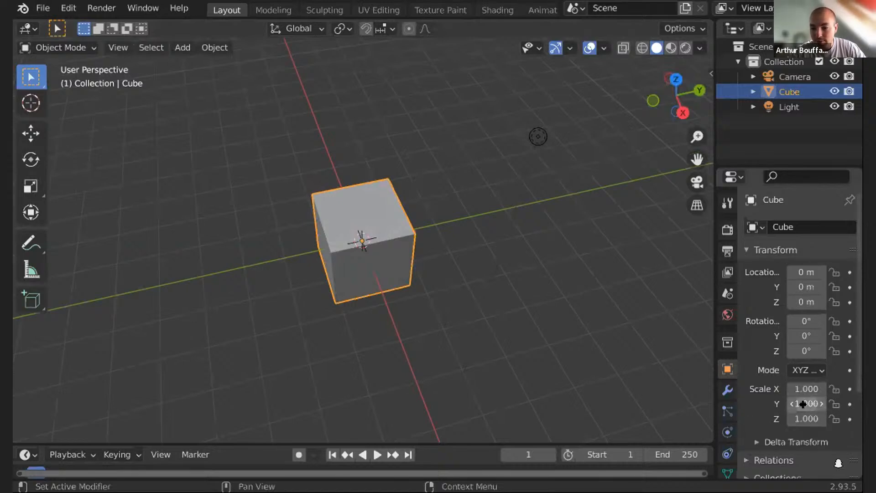
# - Scale the cube into a thin wall with X scale 0.16, Y scale 3.7 and Z scale 3.36
pyautogui.moveTo(807, 402); pyautogui.dragTo(862, 403)
pyautogui.moveTo(675, 101); pyautogui.dragTo(676, 101)
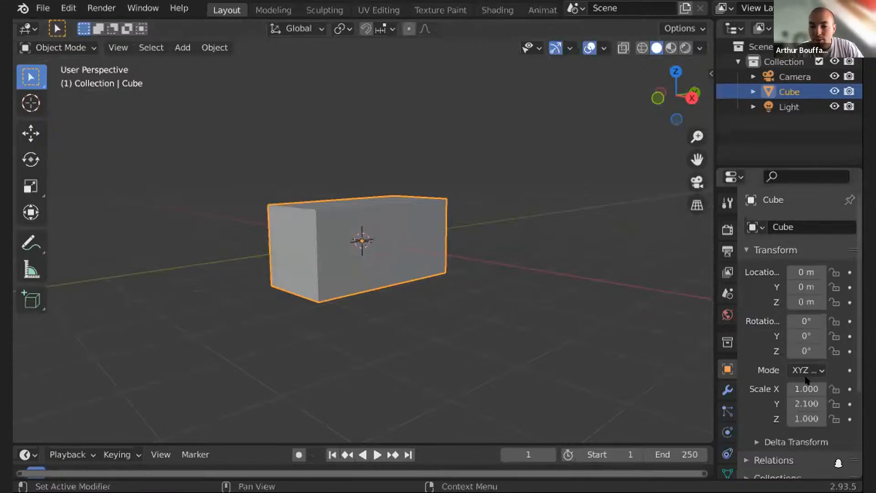
pyautogui.moveTo(806, 389); pyautogui.dragTo(776, 389)
pyautogui.moveTo(806, 418); pyautogui.dragTo(840, 418)
pyautogui.moveTo(679, 95); pyautogui.dragTo(673, 113)
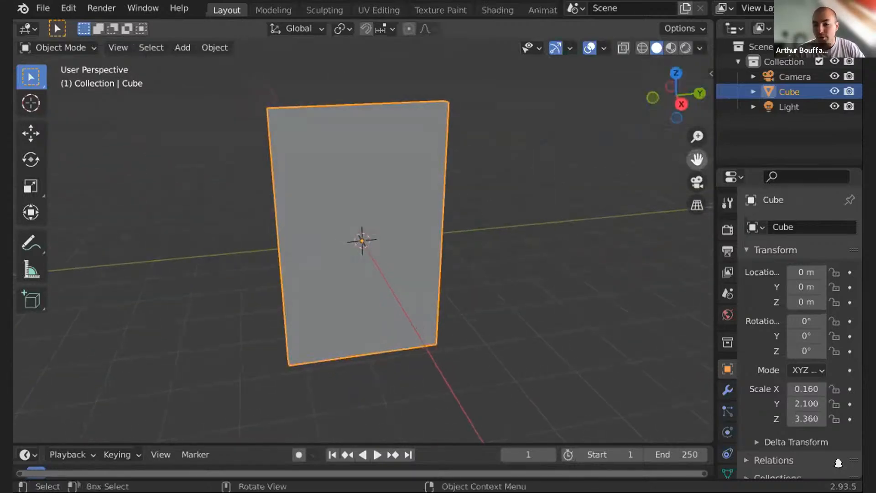
pyautogui.moveTo(795, 404); pyautogui.dragTo(790, 404)
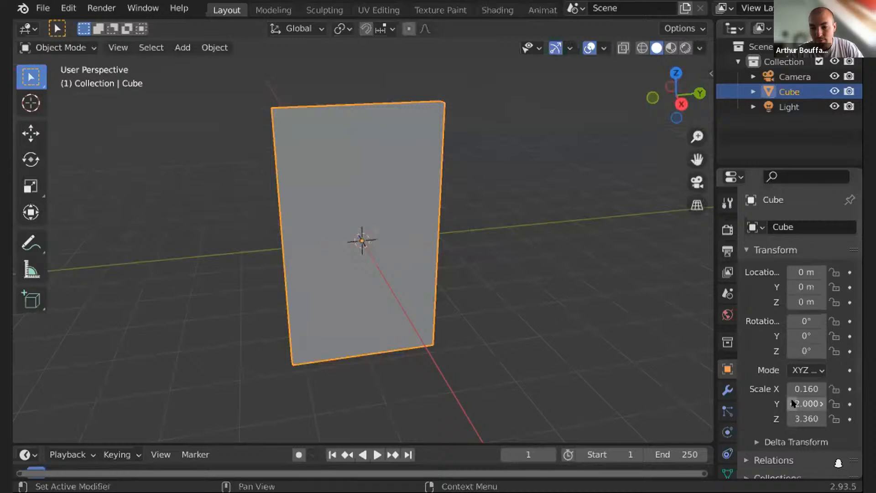
pyautogui.moveTo(680, 104); pyautogui.dragTo(660, 101)
pyautogui.moveTo(803, 404); pyautogui.dragTo(842, 404)
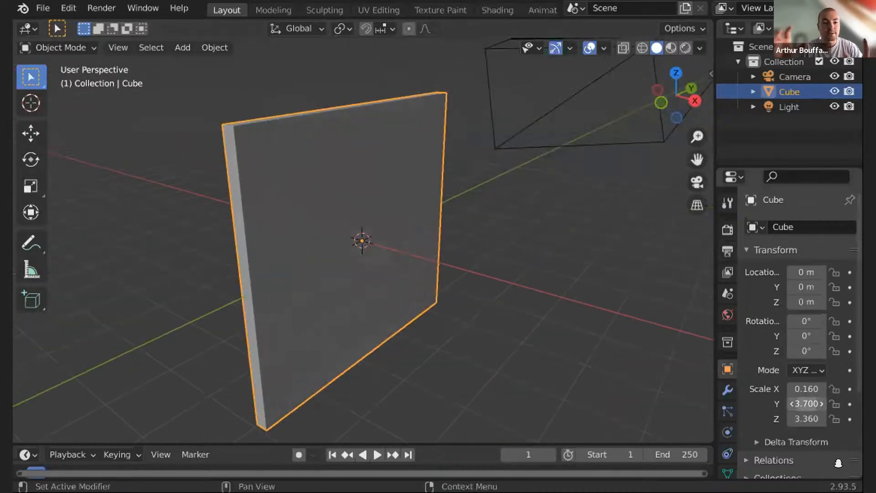
# - Adjust the wall's thickness to an X scale of 0.18
pyautogui.click(805, 389)
pyautogui.write('0.28')
pyautogui.press('Return')
pyautogui.moveTo(805, 388)
pyautogui.mouseDown()
pyautogui.moveTo(789, 388)
pyautogui.moveTo(803, 388)
pyautogui.mouseUp()
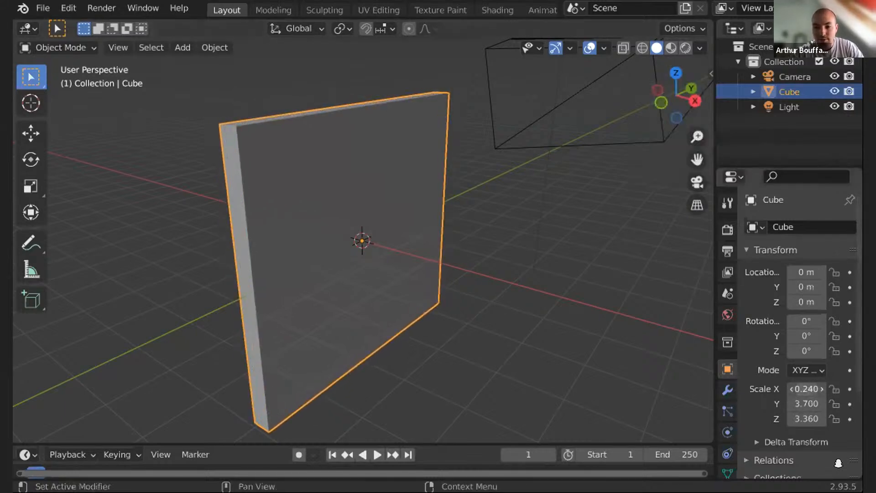
pyautogui.moveTo(794, 389); pyautogui.dragTo(788, 390)
pyautogui.moveTo(676, 93)
pyautogui.mouseDown()
pyautogui.moveTo(660, 93)
pyautogui.moveTo(678, 92)
pyautogui.mouseUp()
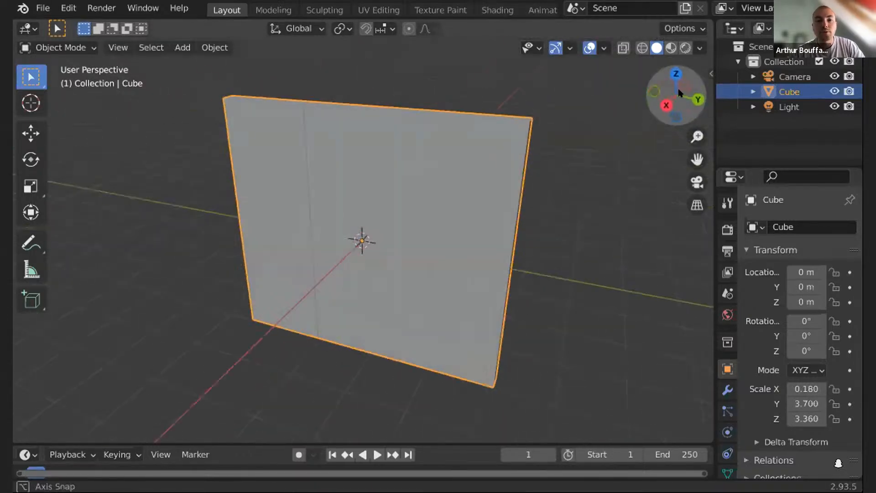
pyautogui.click(43, 7)
pyautogui.moveTo(128, 242)
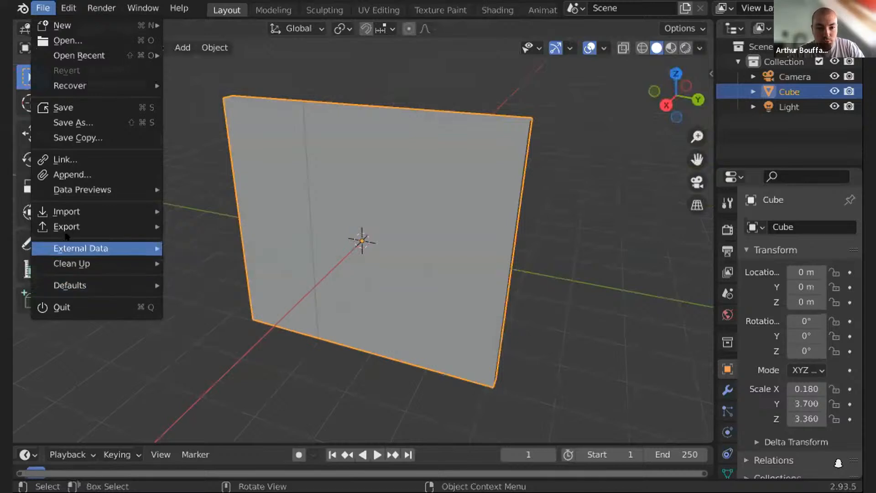
pyautogui.moveTo(69, 228)
pyautogui.click(45, 8)
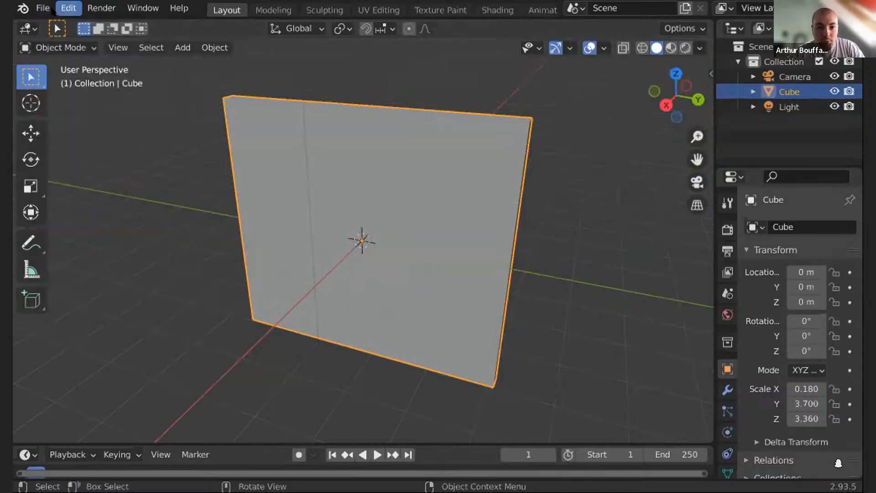
# - Search the add-ons in Preferences for cell and expand the Cell Fracture add-on entry
pyautogui.click(65, 8)
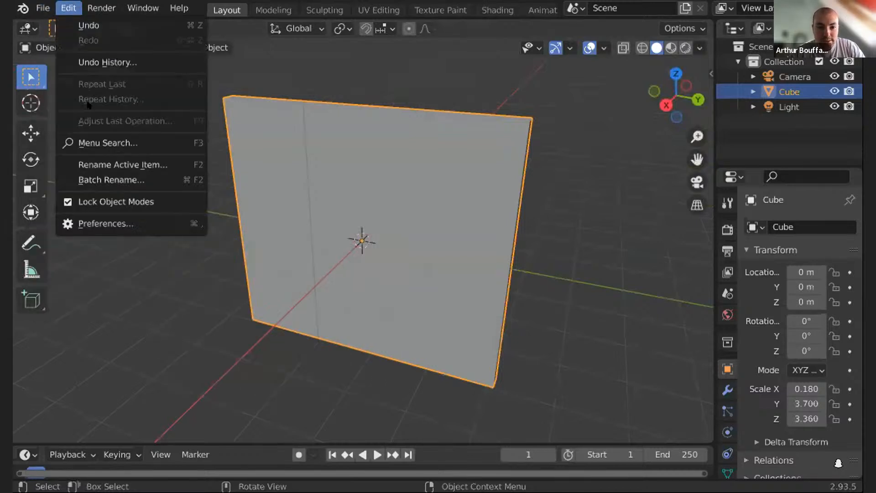
pyautogui.click(87, 224)
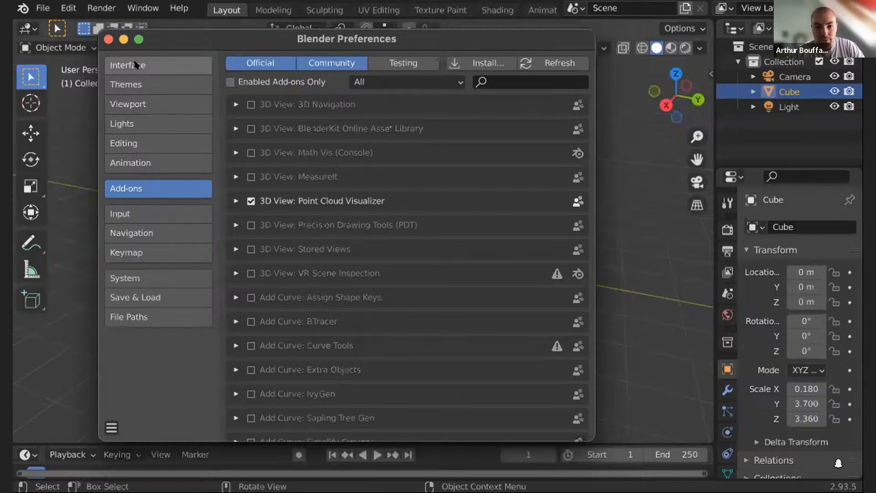
pyautogui.click(512, 78)
pyautogui.write('cell')
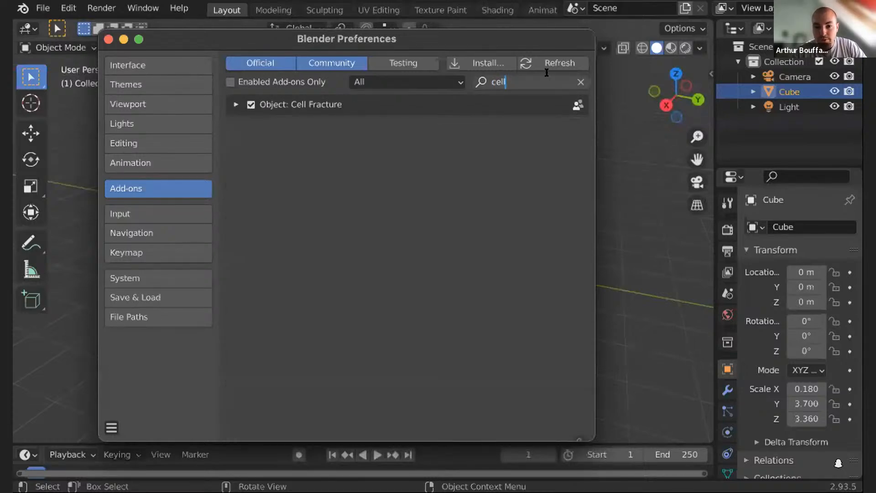
pyautogui.click(234, 106)
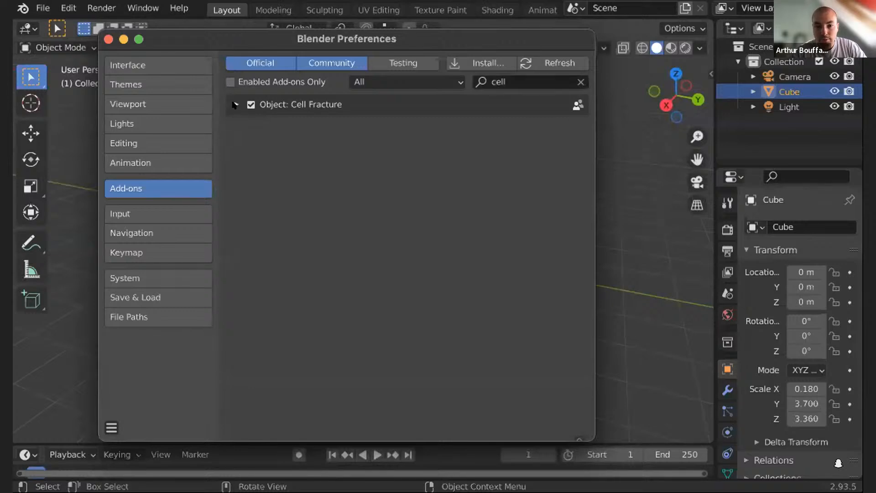
pyautogui.click(235, 105)
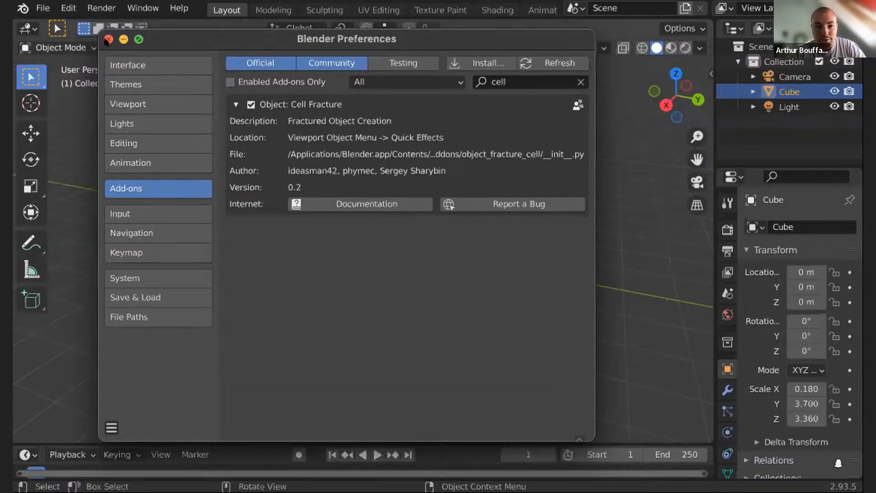
pyautogui.click(108, 39)
# - Switch the wall to Edit Mode
pyautogui.moveTo(659, 107)
pyautogui.mouseDown()
pyautogui.moveTo(387, 101)
pyautogui.moveTo(644, 109)
pyautogui.mouseUp()
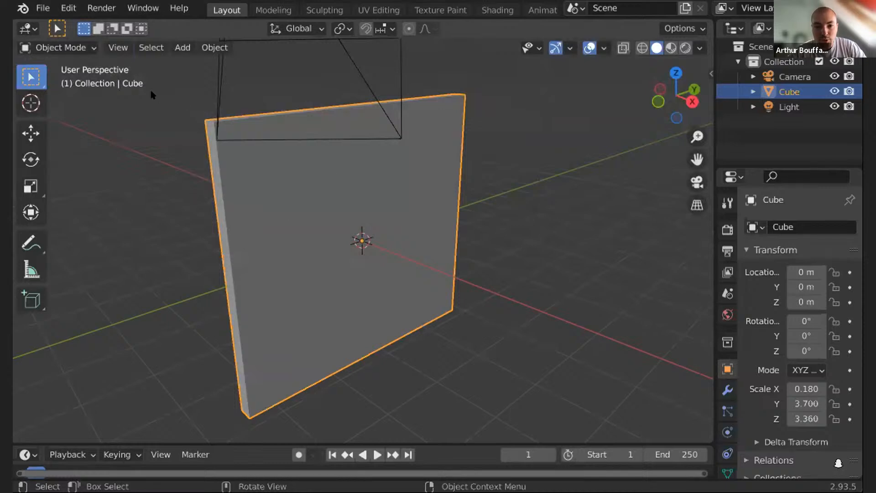
pyautogui.click(69, 48)
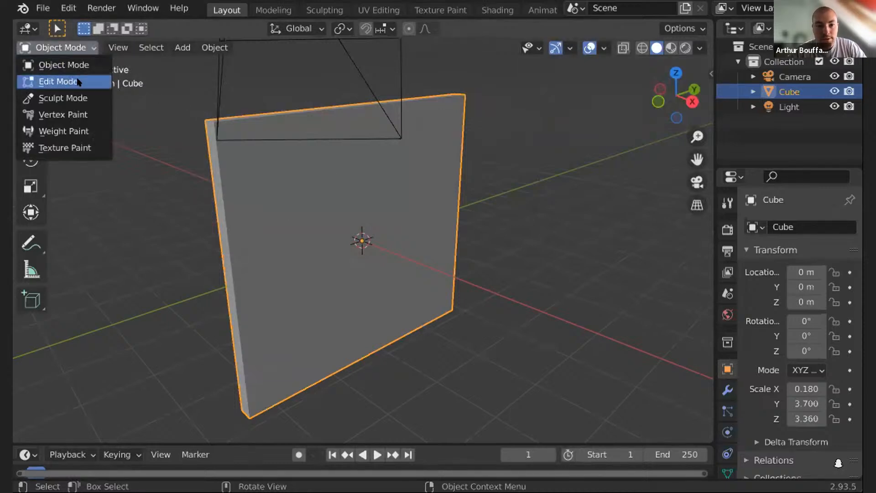
pyautogui.click(50, 82)
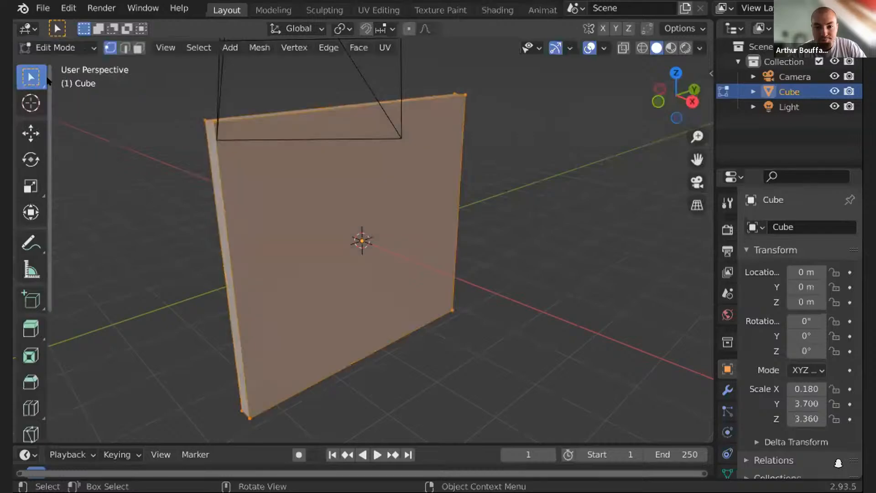
# - Subdivide the whole wall mesh once
pyautogui.moveTo(676, 95); pyautogui.dragTo(456, 159)
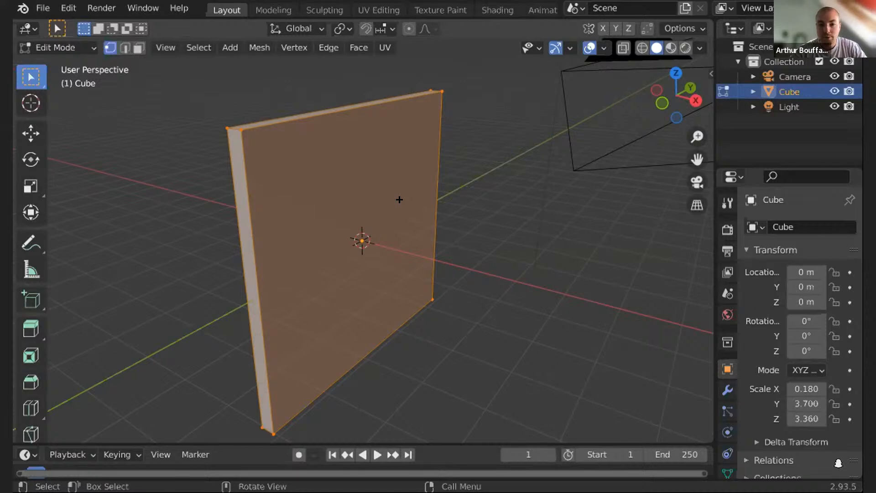
pyautogui.moveTo(675, 91); pyautogui.dragTo(486, 92)
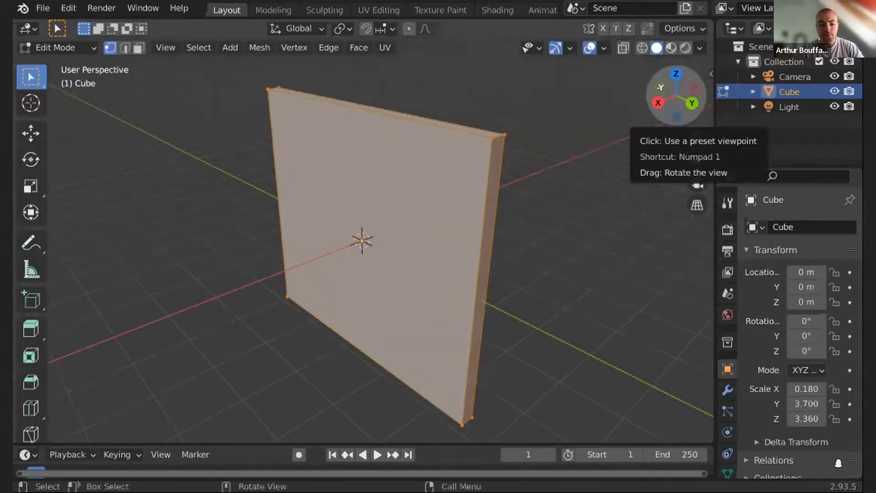
pyautogui.moveTo(675, 92); pyautogui.dragTo(814, 92)
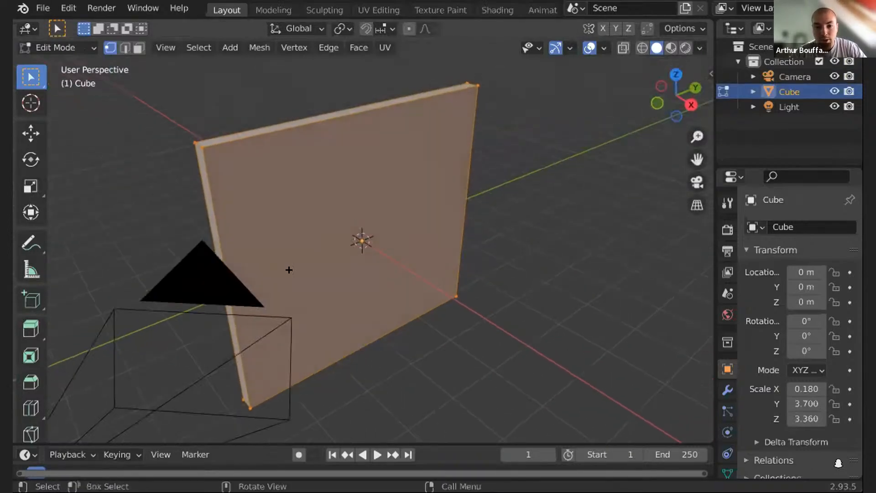
pyautogui.moveTo(677, 96); pyautogui.dragTo(645, 99)
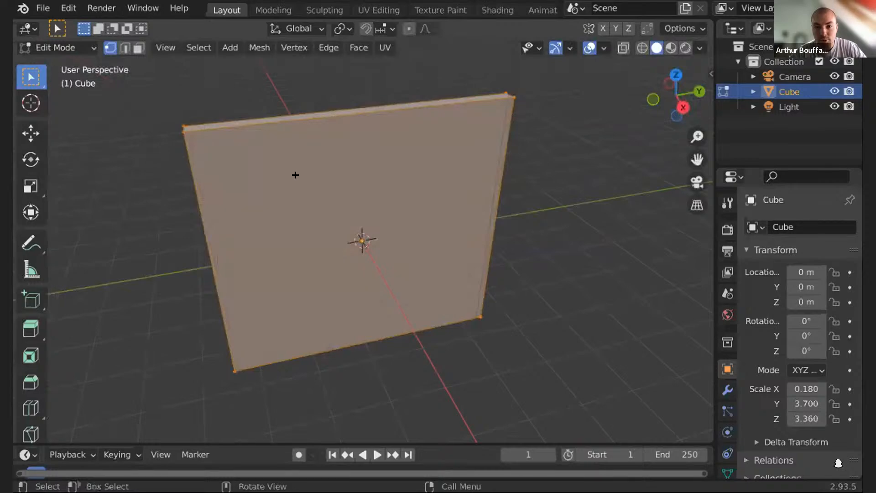
pyautogui.rightClick(338, 169)
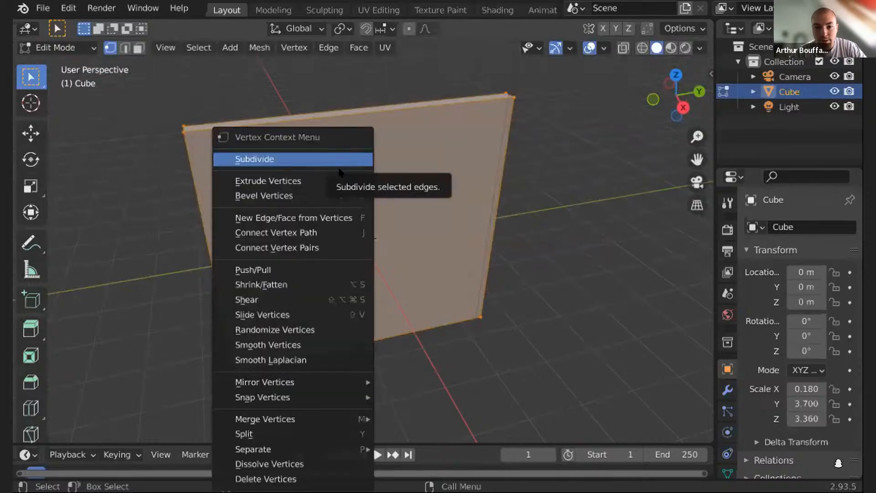
pyautogui.click(256, 159)
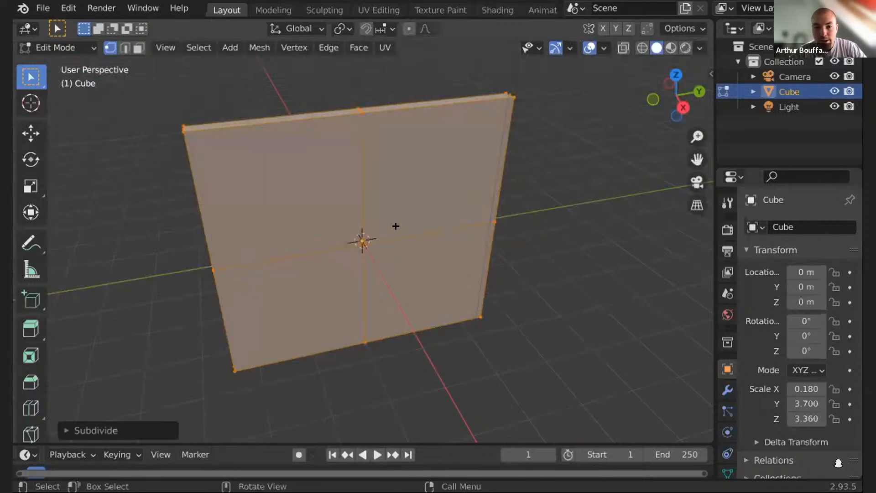
# - Subdivide the wall mesh two more times
pyautogui.moveTo(671, 98); pyautogui.dragTo(313, 163)
pyautogui.rightClick(313, 164)
pyautogui.click(219, 158)
pyautogui.rightClick(276, 163)
pyautogui.click(275, 160)
# - Return to Object Mode
pyautogui.moveTo(676, 96); pyautogui.dragTo(639, 105)
pyautogui.click(90, 47)
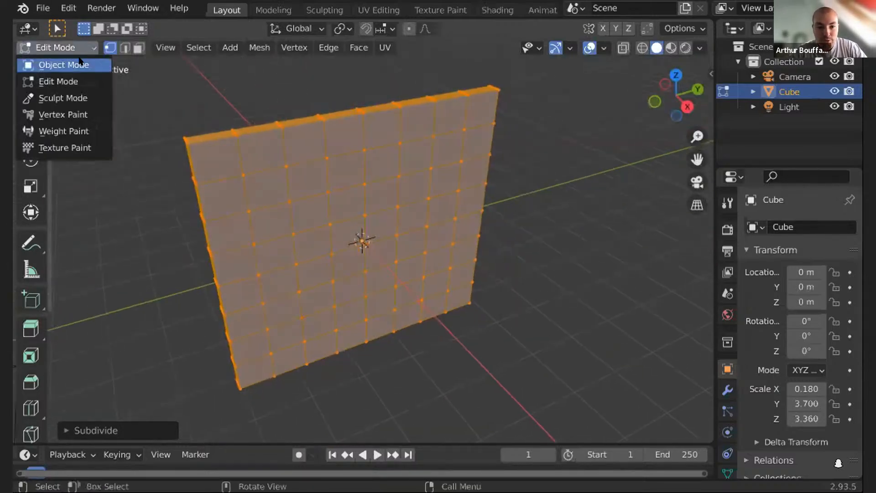
pyautogui.click(81, 63)
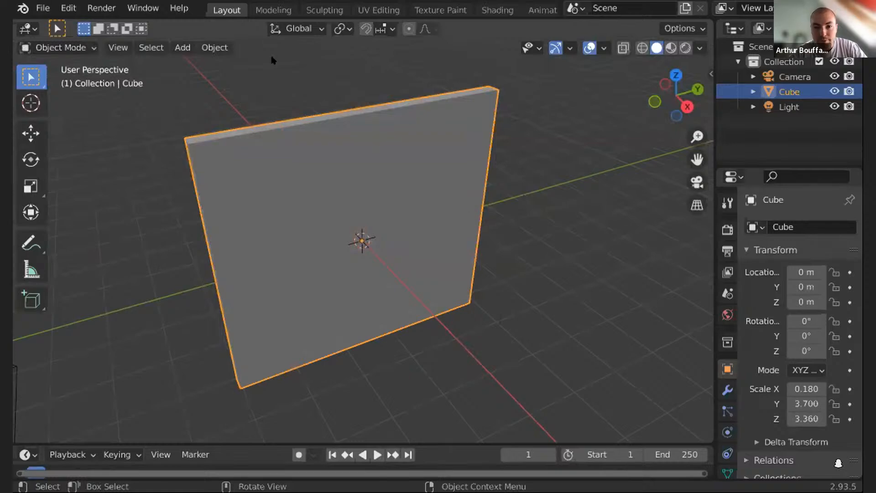
# - Apply Cell Fracture to the wall from Quick Effects with Noise set to 1
pyautogui.click(214, 45)
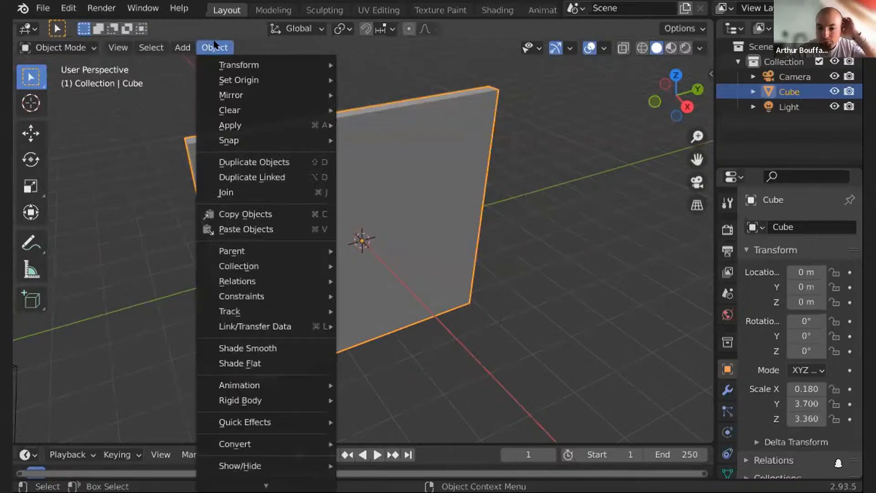
pyautogui.moveTo(308, 423)
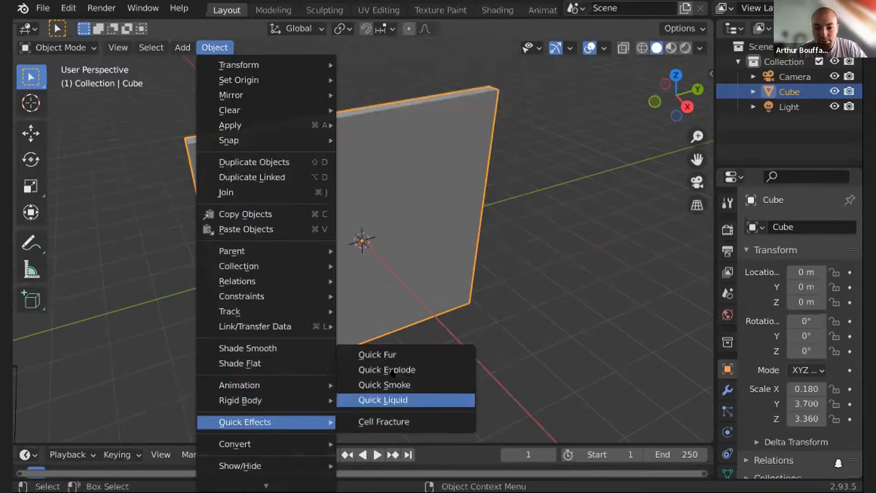
pyautogui.click(419, 424)
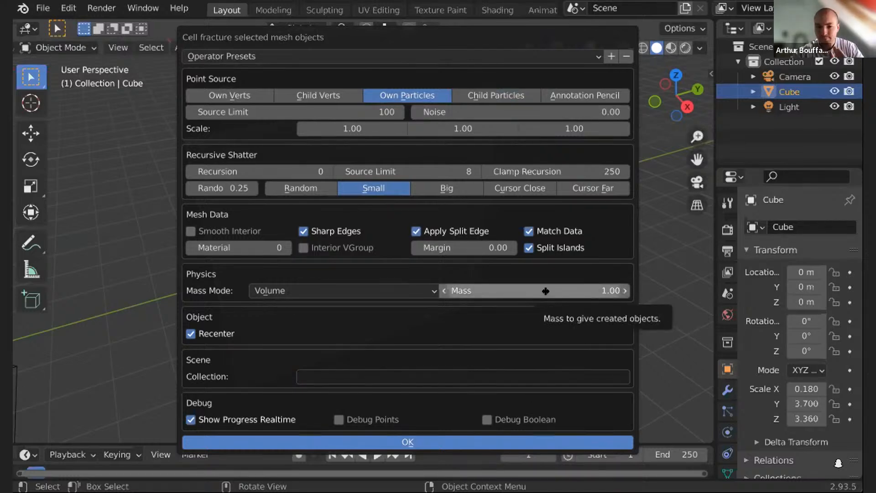
pyautogui.click(603, 111)
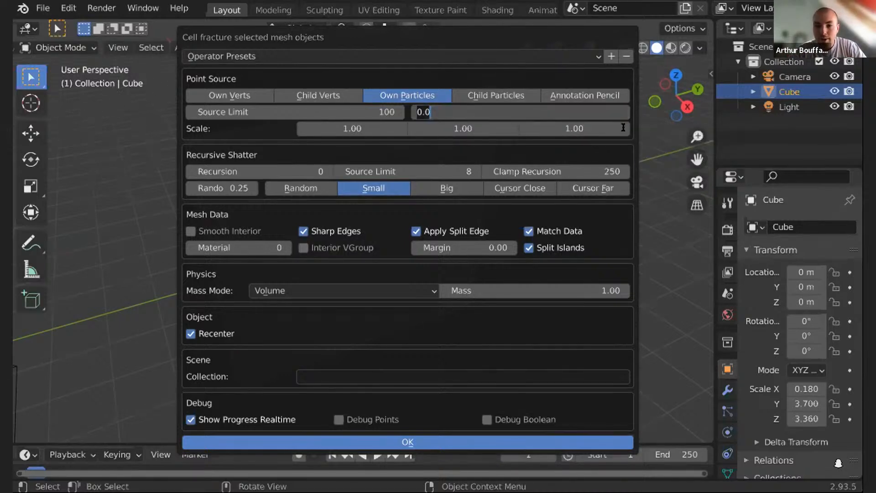
pyautogui.write('1')
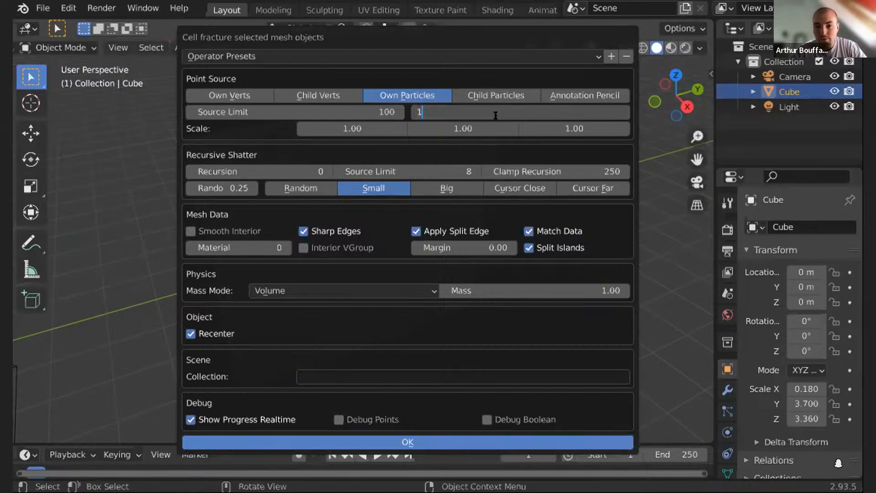
pyautogui.press('Return')
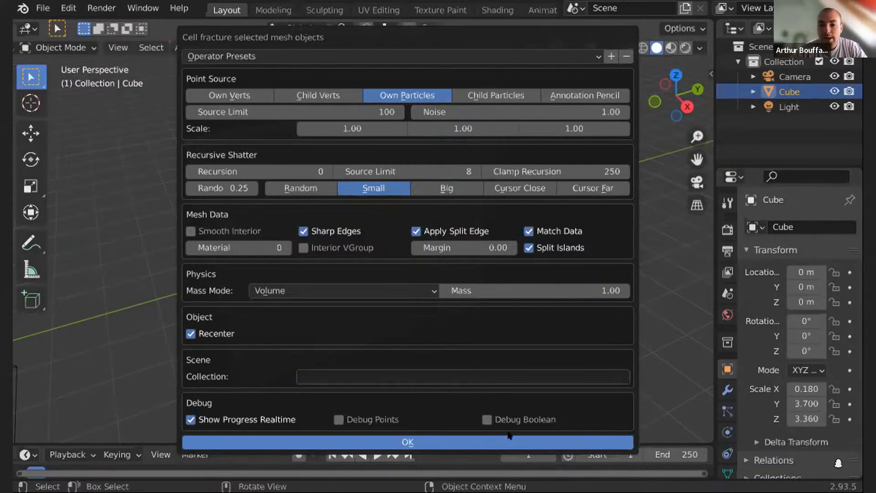
pyautogui.click(426, 441)
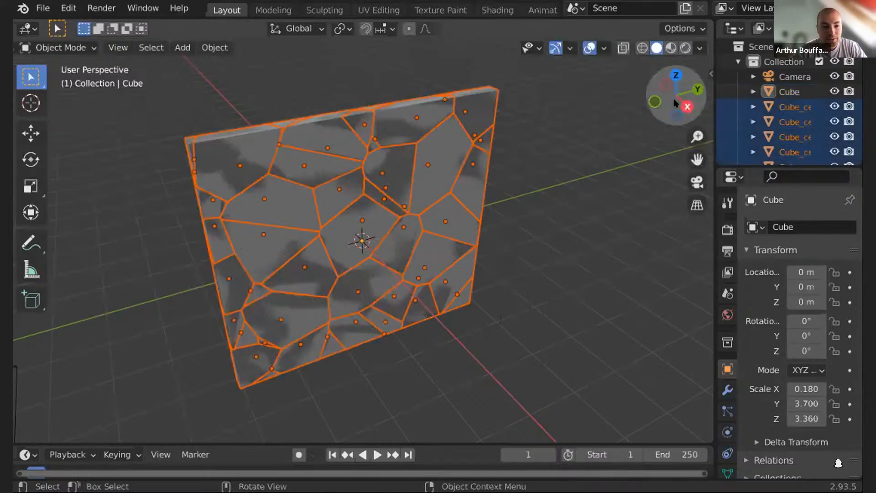
pyautogui.moveTo(677, 122); pyautogui.dragTo(720, 135)
pyautogui.scroll(3, 370, 201)
pyautogui.moveTo(691, 93); pyautogui.dragTo(665, 103)
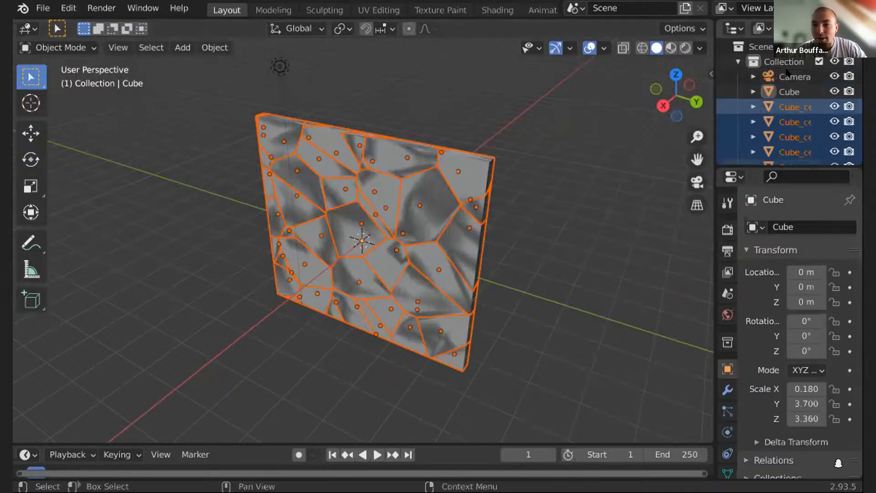
# - Start an FBX export of the scene and name the file brokenWindow
pyautogui.click(43, 8)
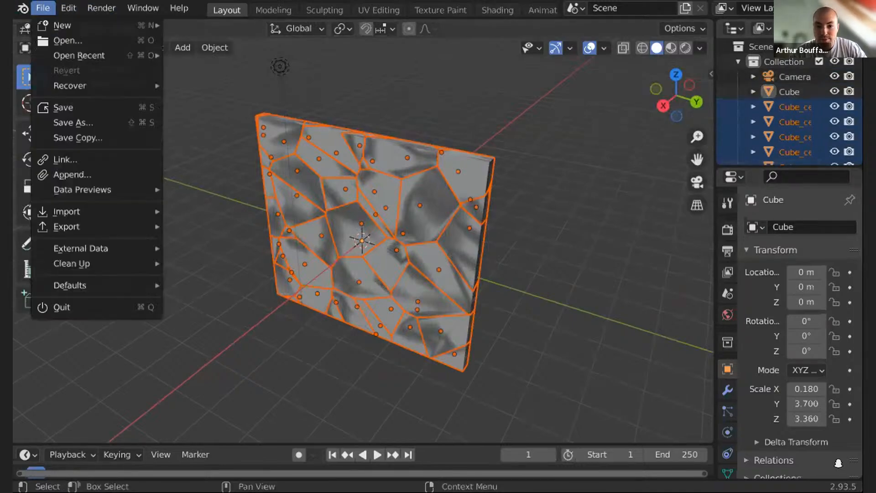
pyautogui.click(54, 13)
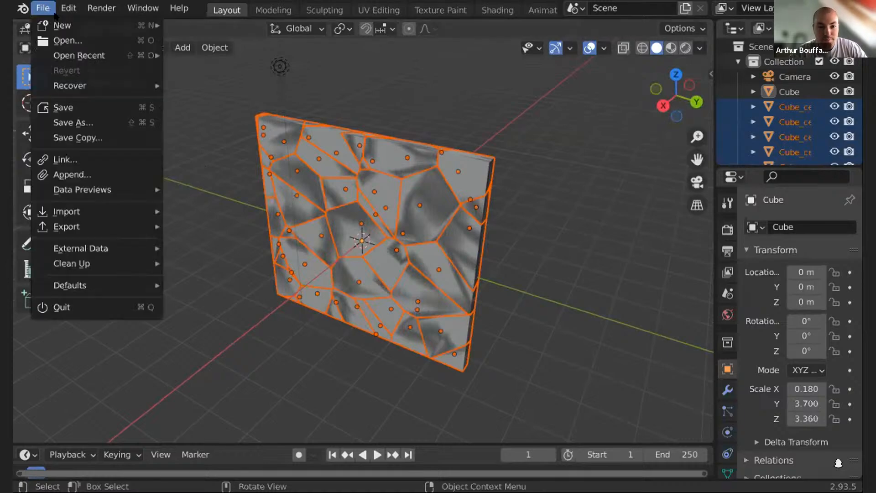
pyautogui.moveTo(69, 231)
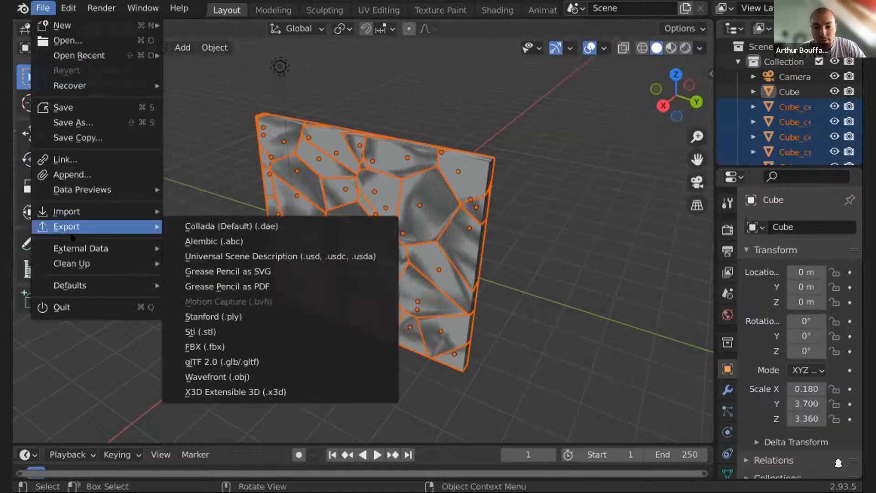
pyautogui.click(222, 346)
pyautogui.doubleClick(256, 96)
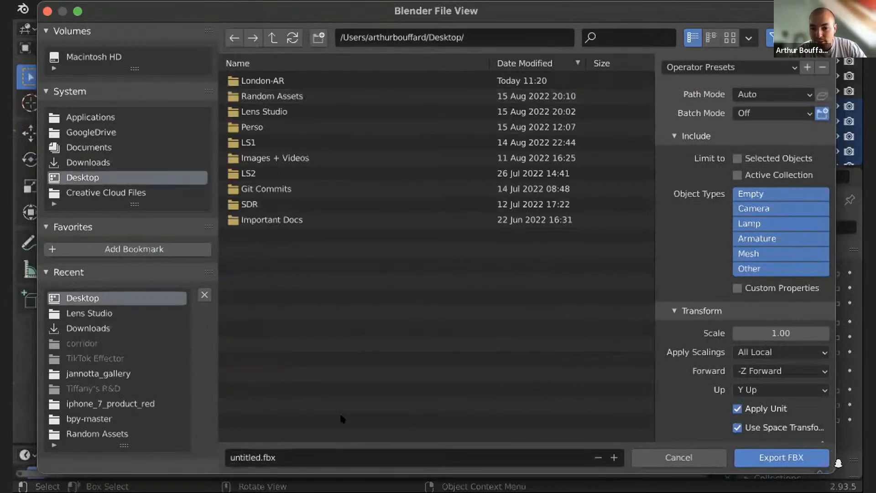
pyautogui.click(293, 453)
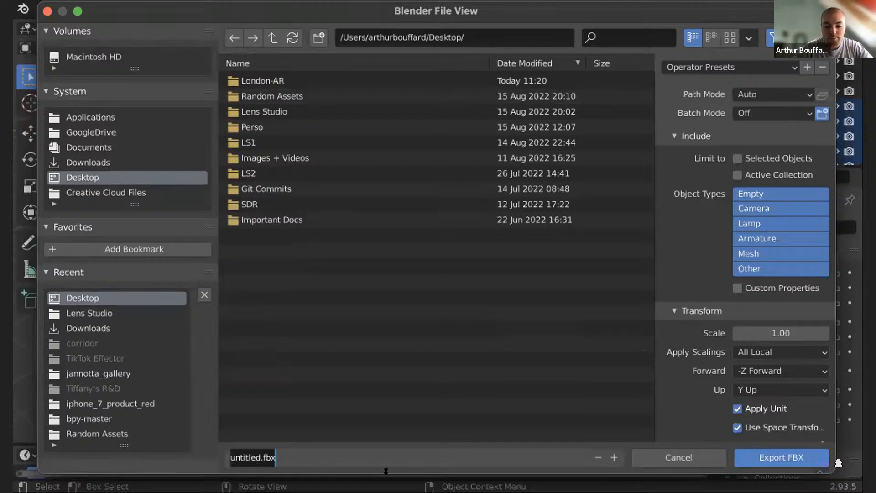
pyautogui.write('bork')
pyautogui.press('BackSpace')
pyautogui.press('BackSpace')
pyautogui.press('BackSpace')
pyautogui.write('rokenWindow')
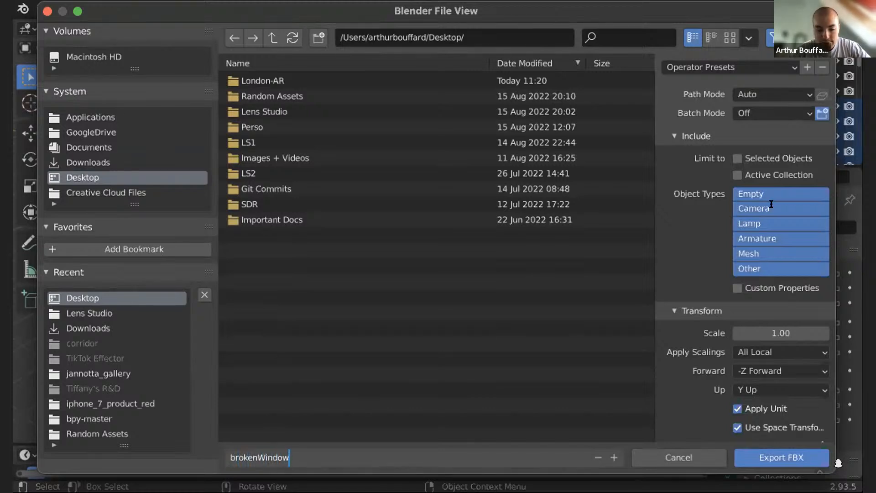
pyautogui.press('Return')
# - Limit the exported object types to Empty, Armature, Mesh and Other, and export the FBX
pyautogui.click(768, 209)
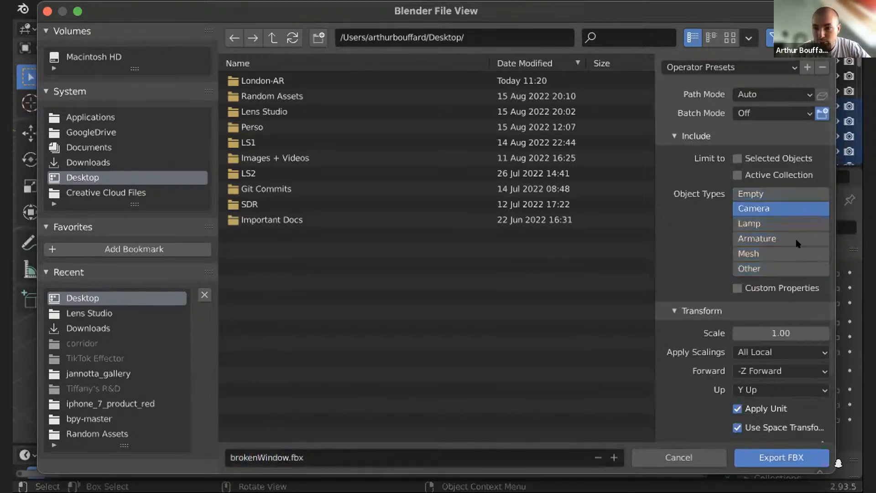
pyautogui.click(767, 268)
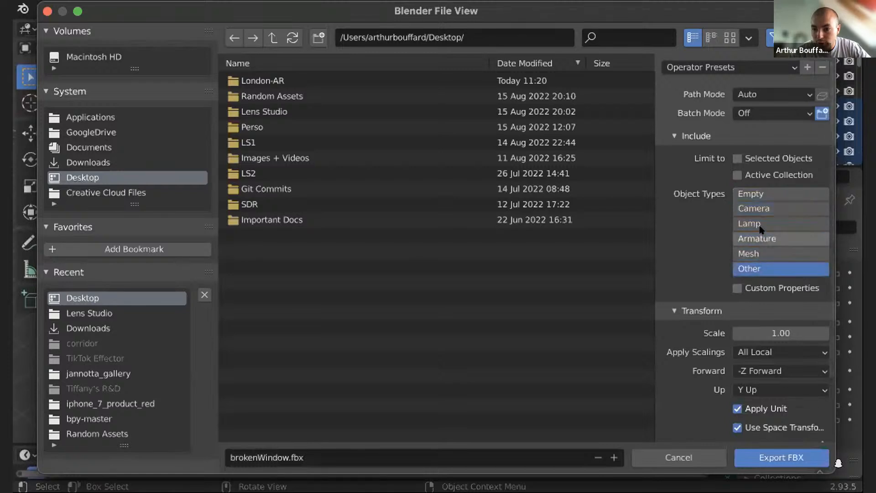
pyautogui.keyDown('shift'); pyautogui.click(757, 238); pyautogui.keyUp('shift')
pyautogui.keyDown('shift'); pyautogui.click(758, 253); pyautogui.keyUp('shift')
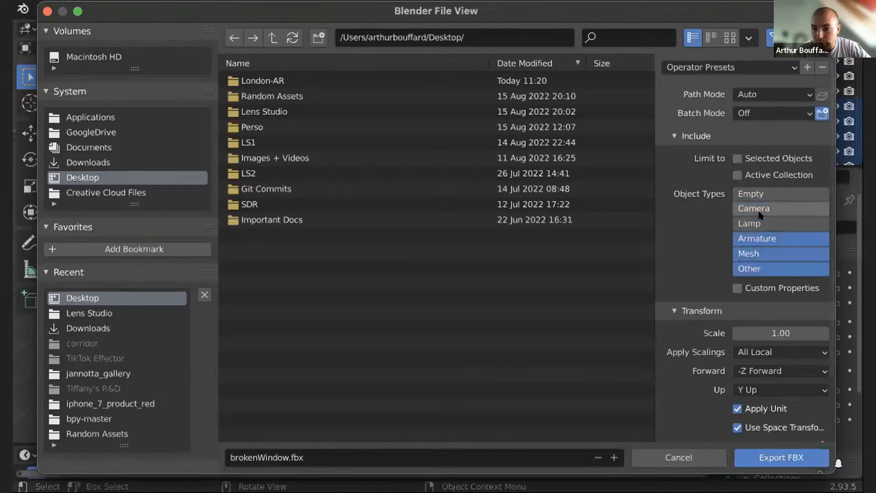
pyautogui.keyDown('shift'); pyautogui.click(791, 194); pyautogui.keyUp('shift')
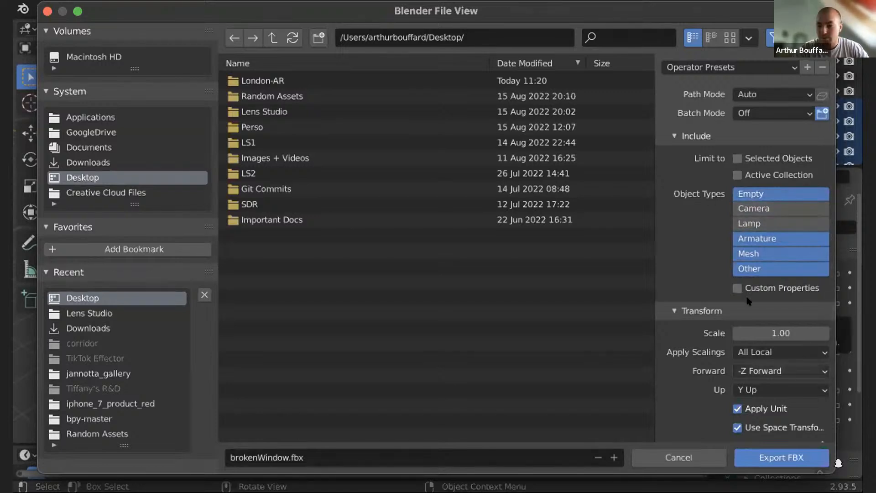
pyautogui.click(781, 461)
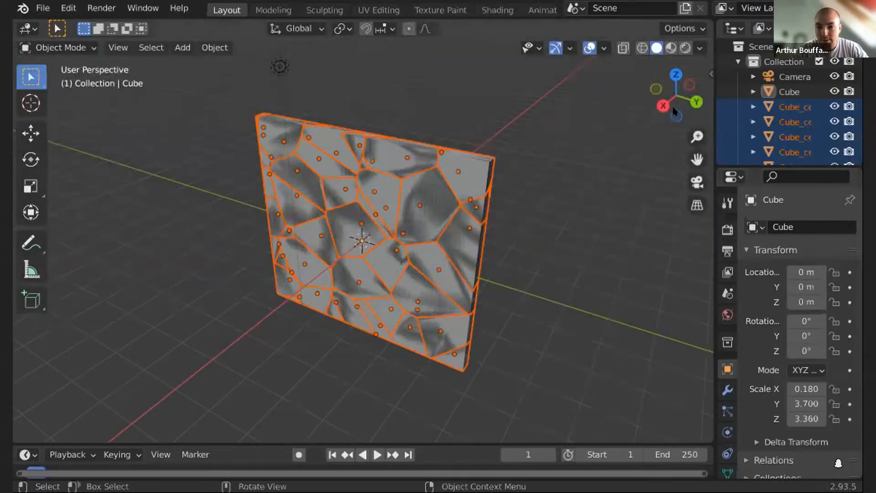
# - Switch to Lens Studio
pyautogui.moveTo(673, 111)
pyautogui.mouseDown()
pyautogui.moveTo(685, 111)
pyautogui.moveTo(674, 105)
pyautogui.mouseUp()
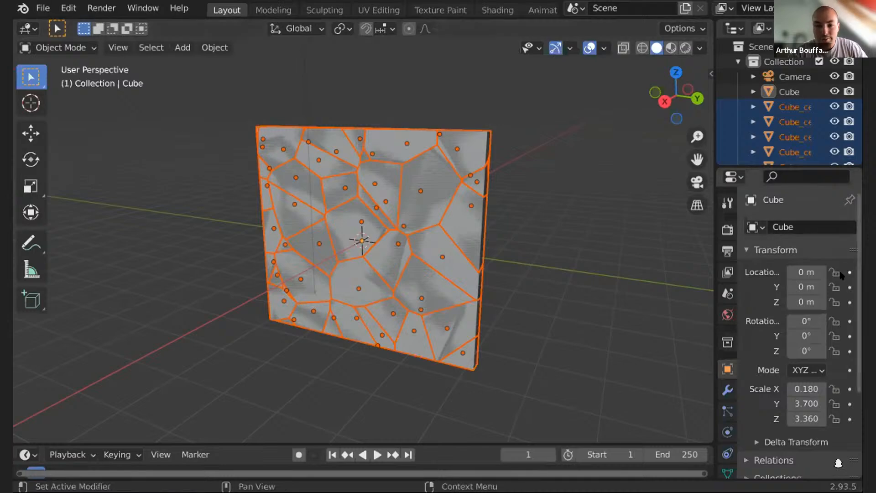
pyautogui.moveTo(700, 100); pyautogui.dragTo(722, 99)
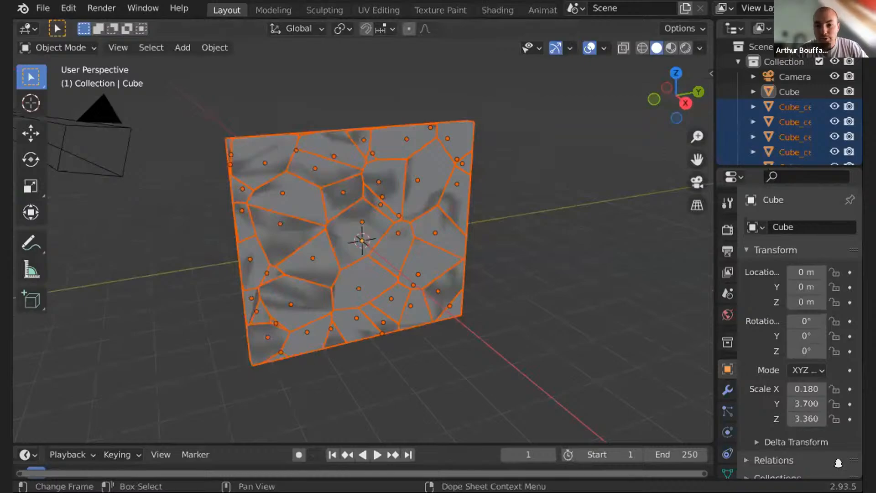
pyautogui.press('super+Tab')
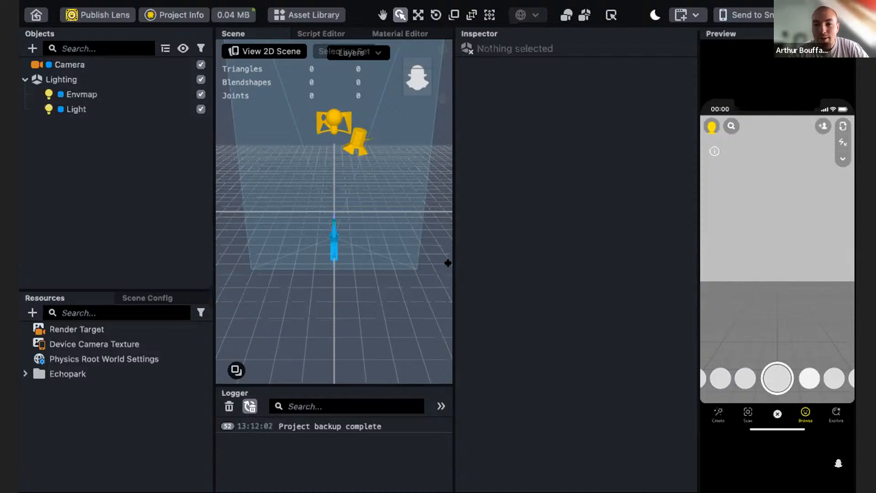
pyautogui.moveTo(453, 264); pyautogui.dragTo(458, 264)
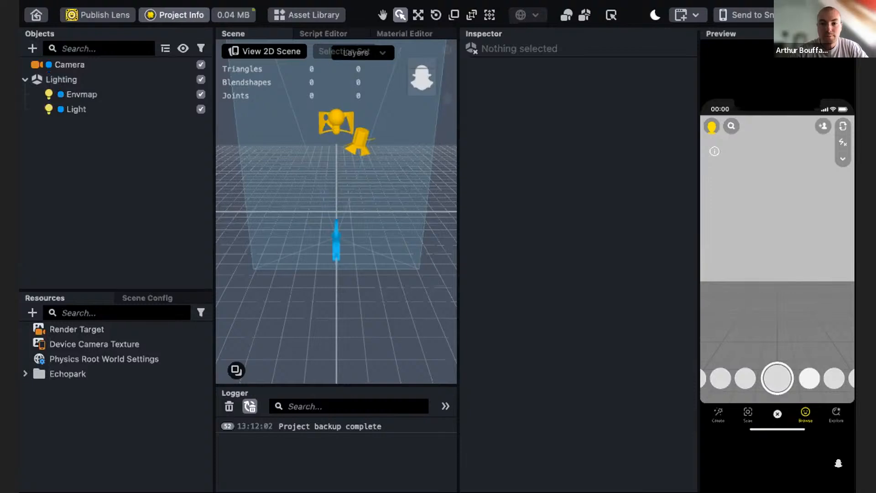
# - Start adding a Custom Location tracking object to the scene
pyautogui.click(32, 48)
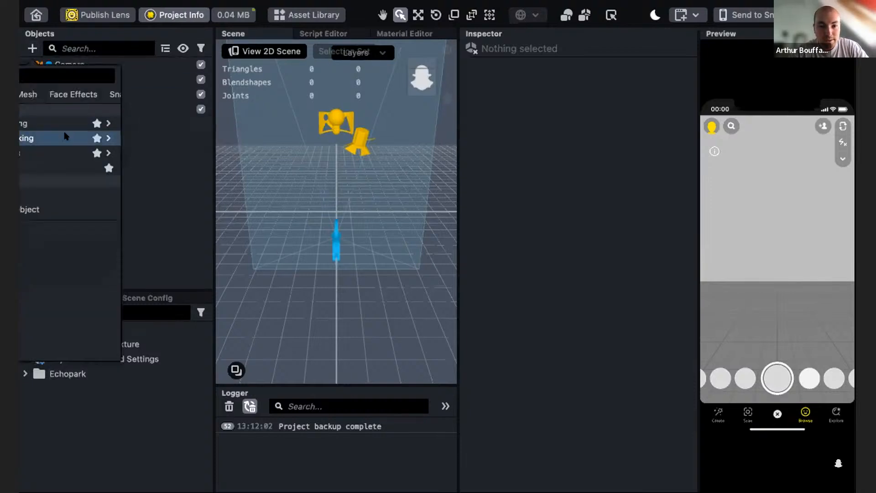
pyautogui.moveTo(66, 136)
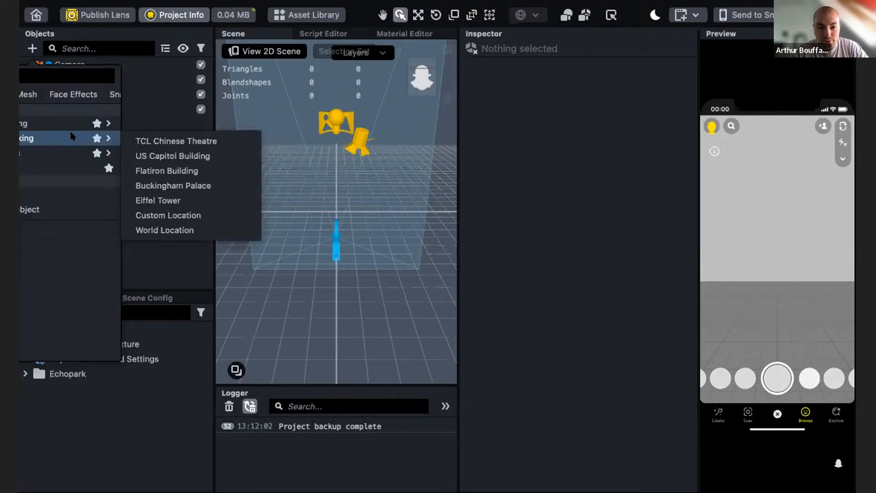
pyautogui.click(177, 213)
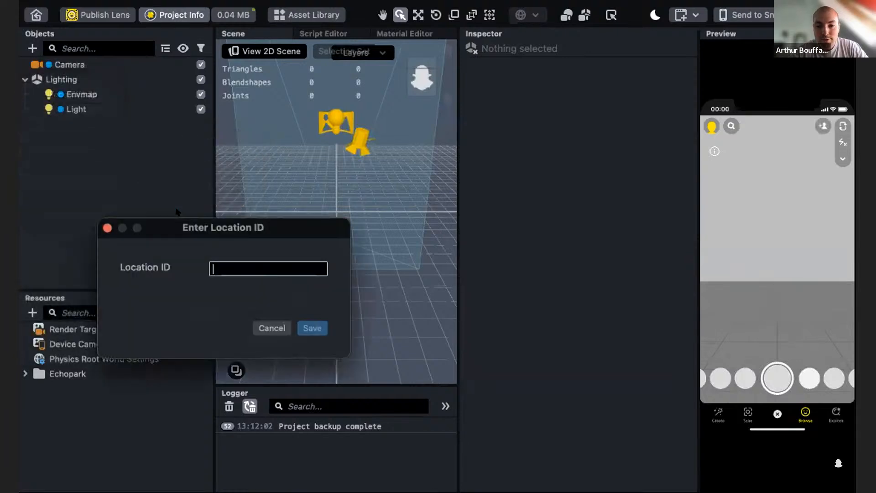
pyautogui.moveTo(209, 230); pyautogui.dragTo(436, 218)
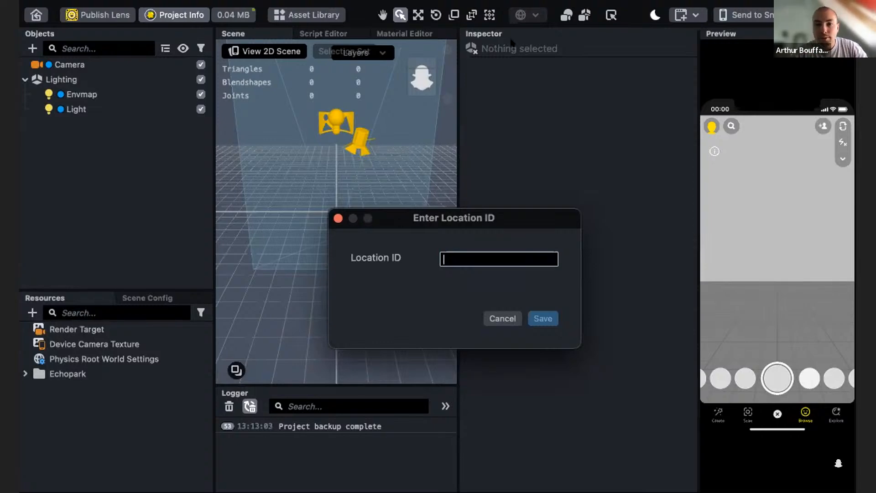
pyautogui.press('super+Tab')
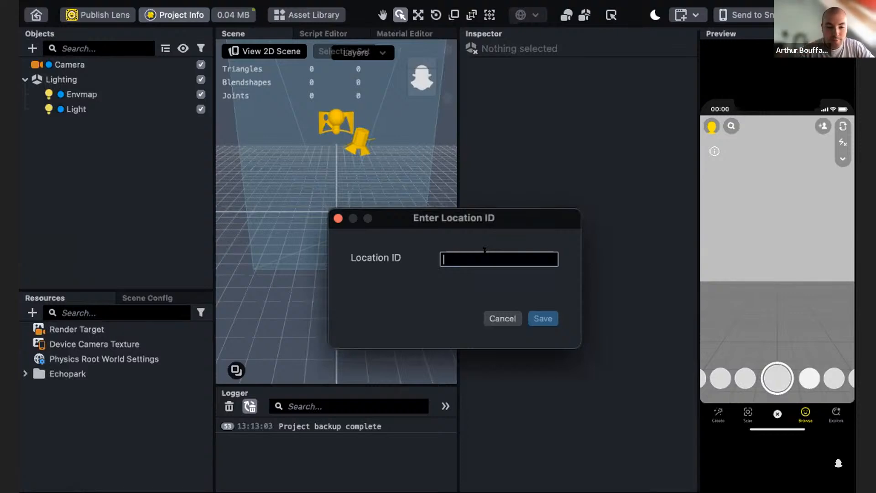
# - Enter the location ID JHLH27FHEA2X and save it
pyautogui.write('JHLH')
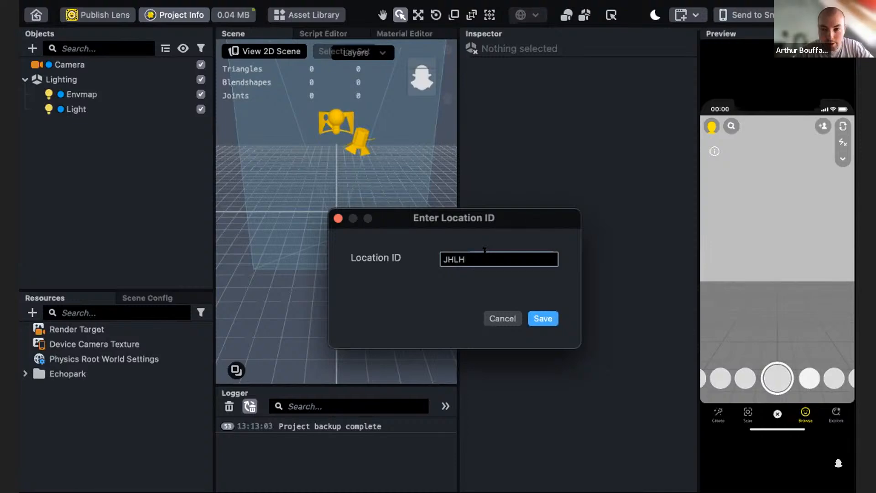
pyautogui.write('27FH')
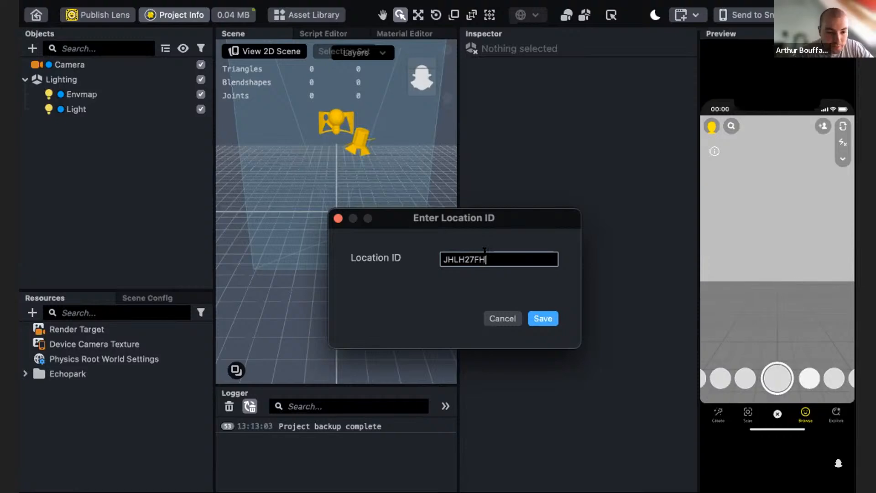
pyautogui.write('EA2X')
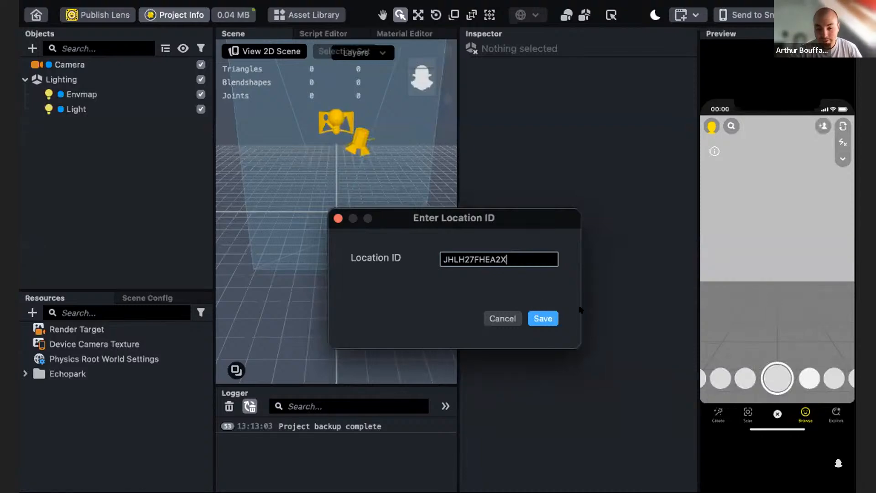
pyautogui.click(549, 318)
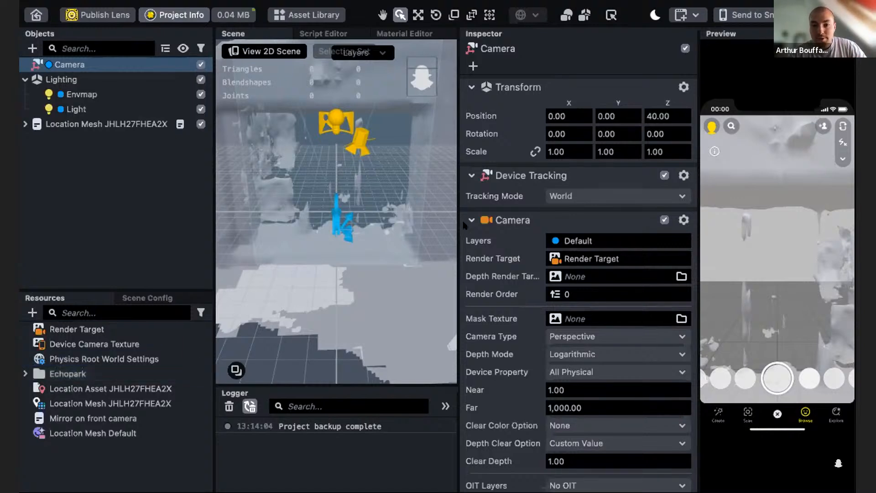
# - Import the brokenWindow FBX file into the project resources with default import options
pyautogui.scroll(-5, 329, 215)
pyautogui.keyDown('alt'); pyautogui.moveTo(329, 214); pyautogui.dragTo(269, 286); pyautogui.keyUp('alt')
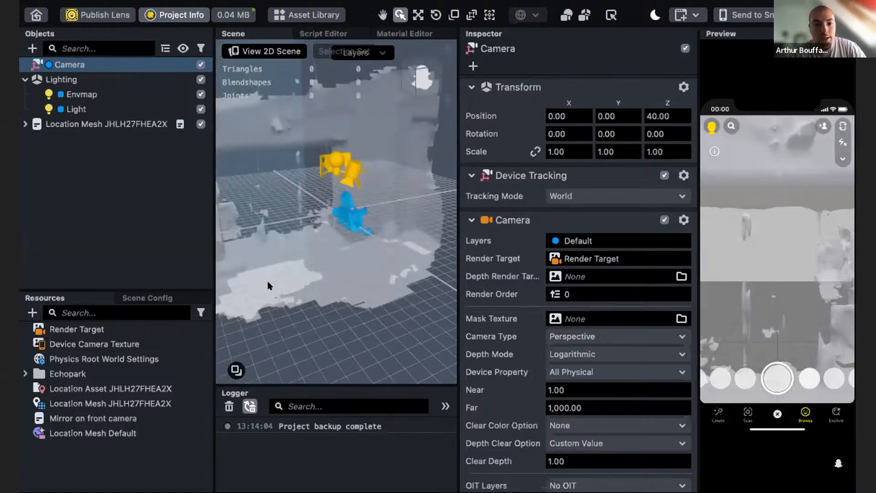
pyautogui.click(26, 124)
pyautogui.click(26, 123)
pyautogui.keyDown('alt'); pyautogui.moveTo(360, 243); pyautogui.dragTo(334, 269); pyautogui.keyUp('alt')
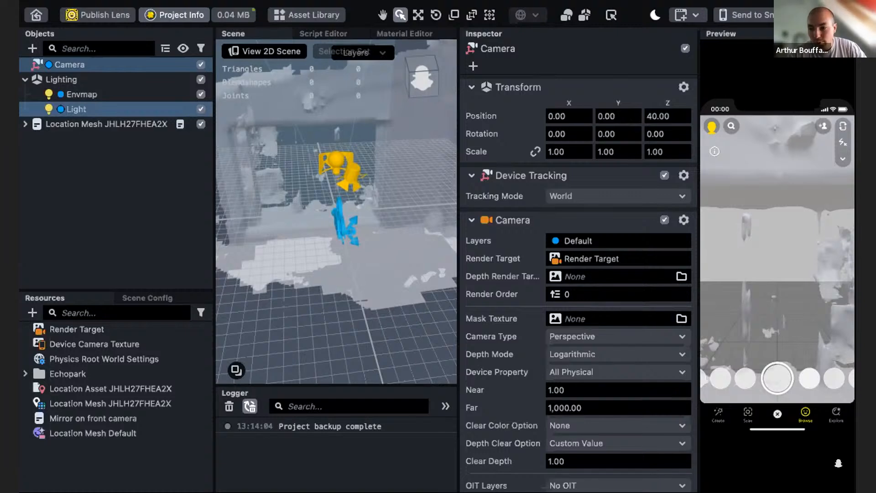
pyautogui.moveTo(875, 379); pyautogui.dragTo(132, 442)
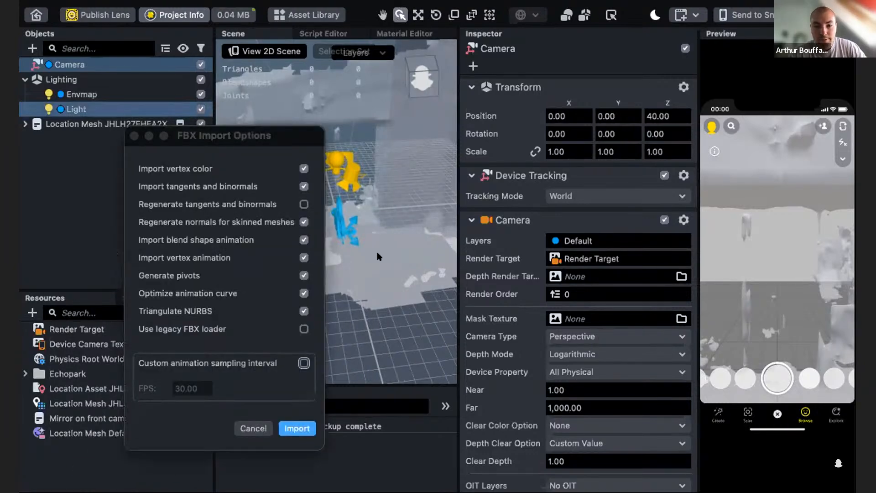
pyautogui.click(297, 429)
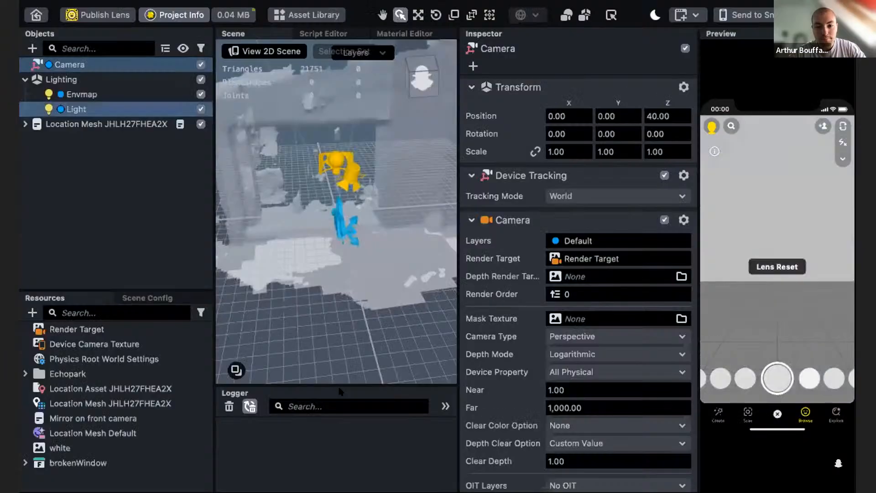
# - Add the brokenWindow prefab from the resources to the scene hierarchy
pyautogui.click(24, 463)
pyautogui.scroll(-1, 91, 422)
pyautogui.scroll(-1, 91, 422)
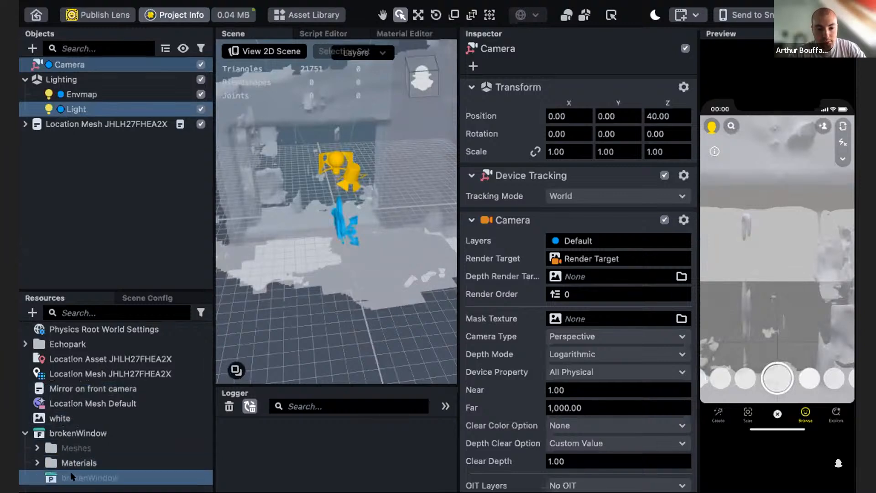
pyautogui.moveTo(67, 477); pyautogui.dragTo(90, 199)
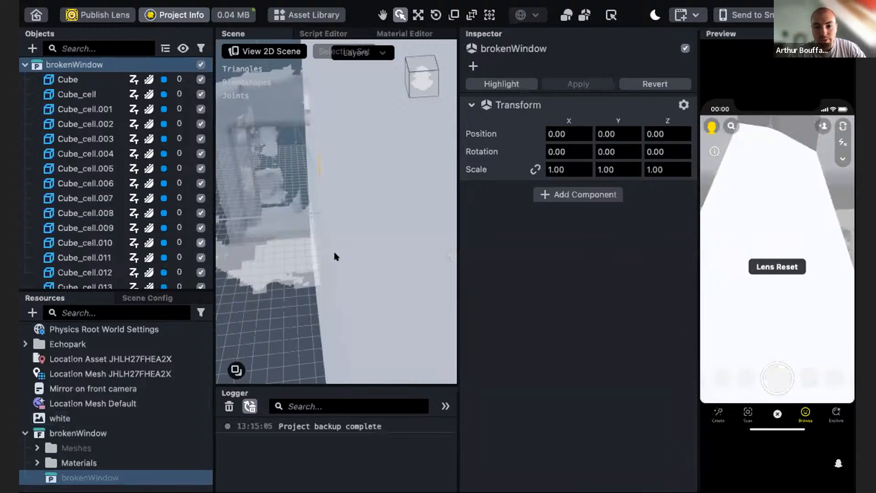
# - Disable the original unfractured Cube object inside brokenWindow
pyautogui.scroll(-3, 321, 252)
pyautogui.keyDown('alt'); pyautogui.moveTo(321, 256); pyautogui.dragTo(274, 255); pyautogui.keyUp('alt')
pyautogui.scroll(1, 66, 152)
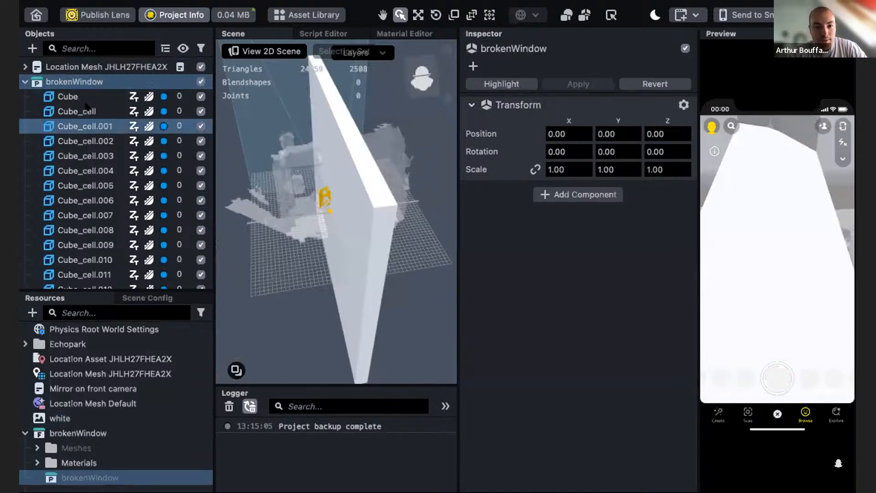
pyautogui.click(68, 96)
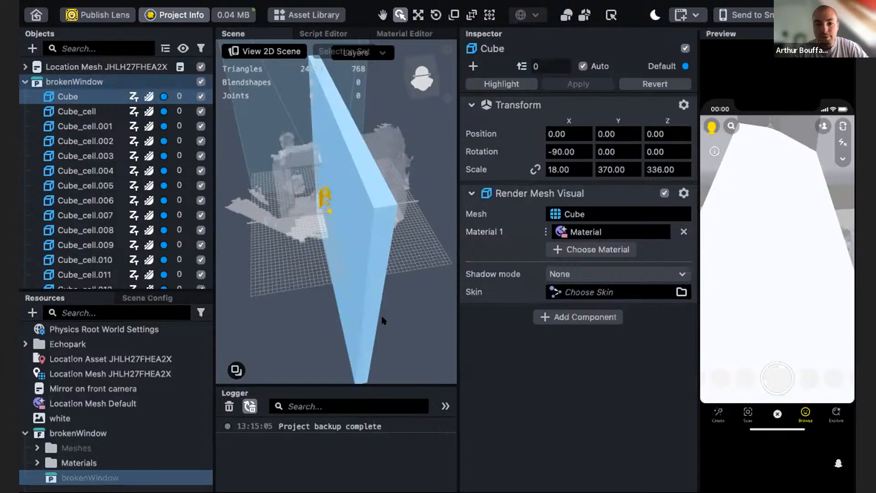
pyautogui.moveTo(407, 244); pyautogui.dragTo(336, 226, button='right')
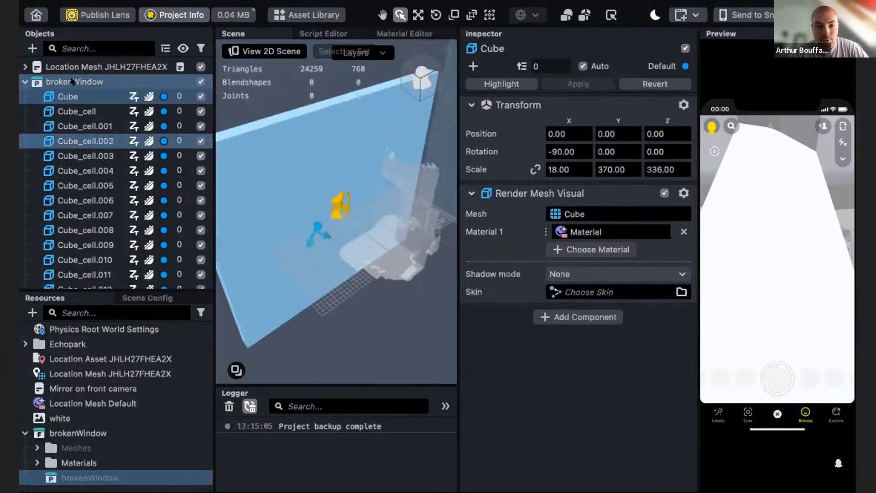
pyautogui.keyDown('shift'); pyautogui.click(187, 113); pyautogui.keyUp('shift')
pyautogui.click(201, 96)
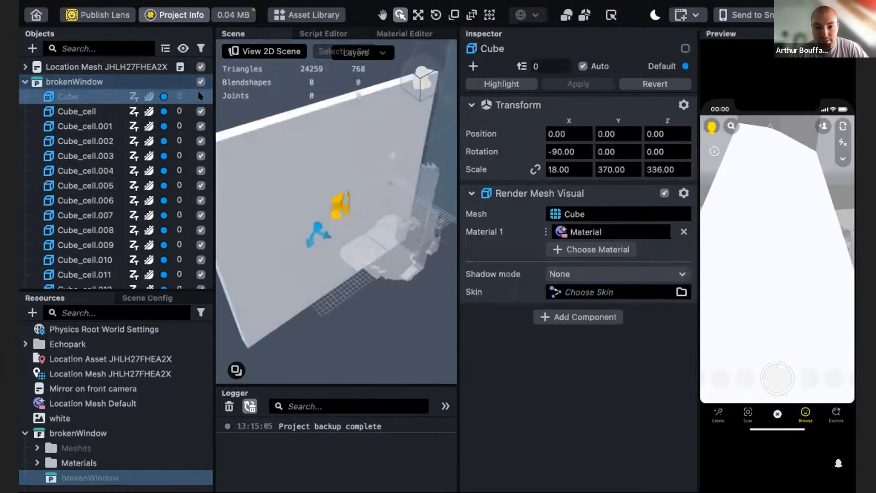
# - Examine the individual fractured wall cells in the scene view
pyautogui.moveTo(313, 143); pyautogui.dragTo(362, 248, button='right')
pyautogui.click(342, 133)
pyautogui.click(266, 119)
pyautogui.moveTo(332, 186); pyautogui.dragTo(381, 110, button='right')
pyautogui.scroll(8, 124, 159)
pyautogui.scroll(5, 124, 159)
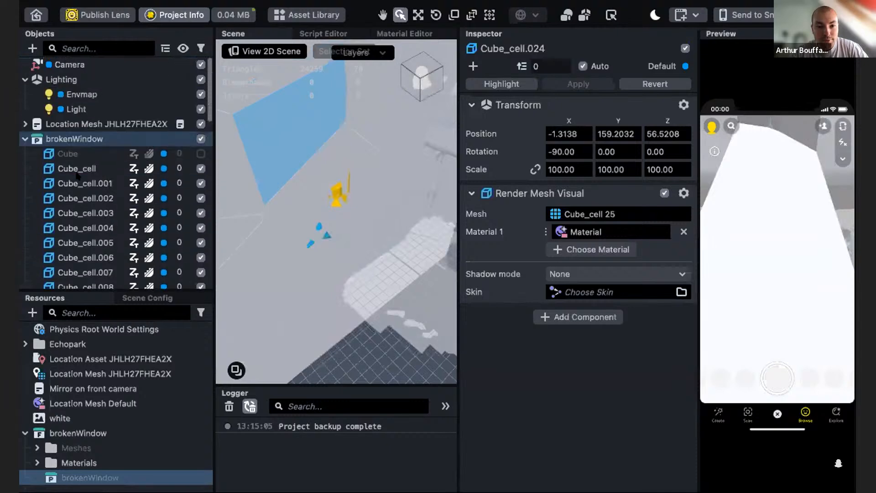
# - Re-enable the original Cube object inside brokenWindow
pyautogui.click(201, 153)
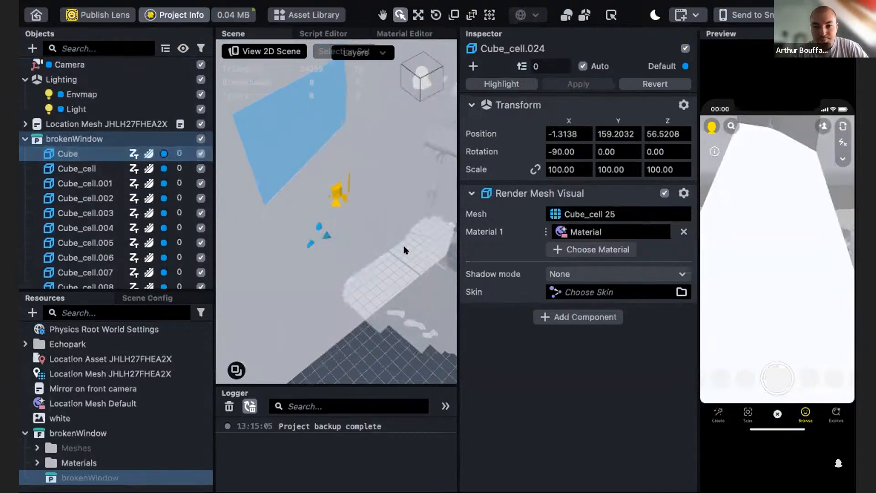
pyautogui.moveTo(303, 244); pyautogui.dragTo(304, 270, button='right')
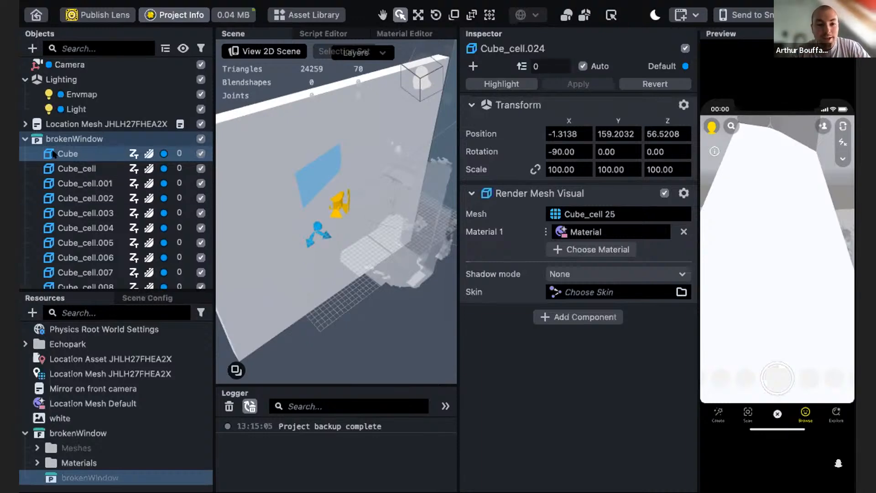
# - Scale the brokenWindow prefab uniformly to 0.2
pyautogui.click(68, 138)
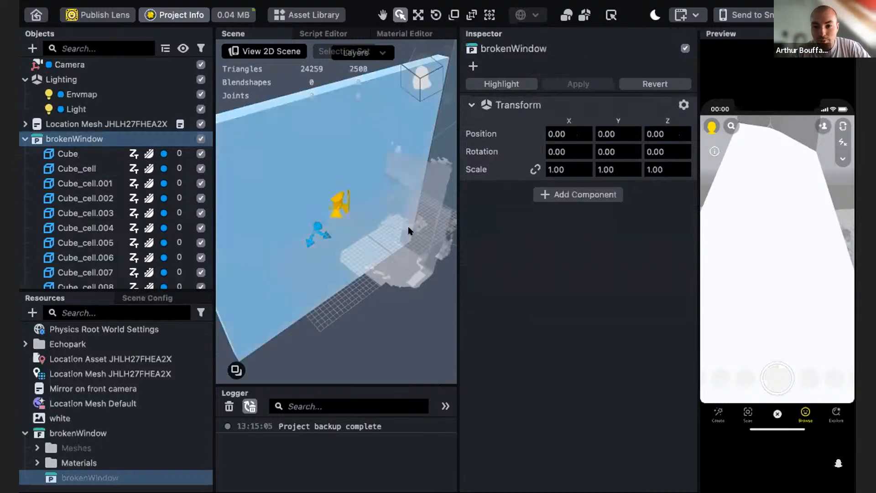
pyautogui.click(535, 170)
pyautogui.keyDown('alt'); pyautogui.moveTo(391, 247); pyautogui.dragTo(322, 75); pyautogui.keyUp('alt')
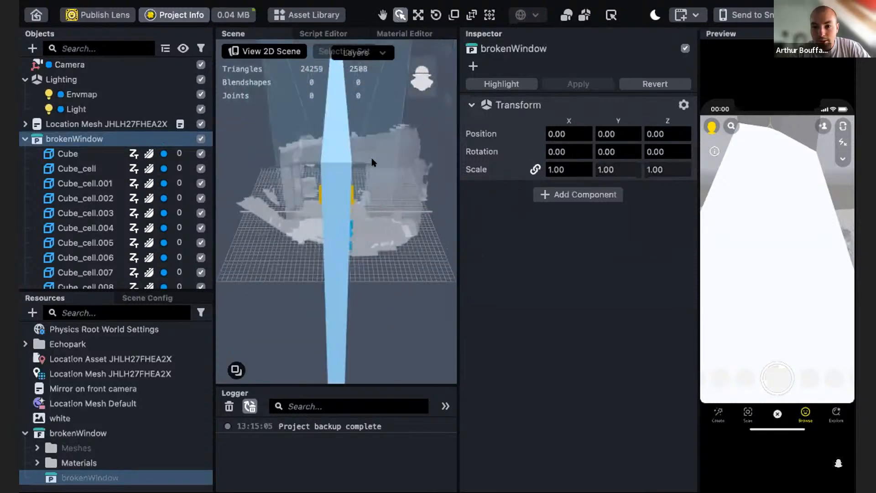
pyautogui.click(562, 169)
pyautogui.write('0.5')
pyautogui.press('Return')
pyautogui.write('0.2')
pyautogui.press('Return')
pyautogui.scroll(3, 386, 223)
pyautogui.keyDown('alt'); pyautogui.moveTo(386, 224); pyautogui.dragTo(326, 63); pyautogui.keyUp('alt')
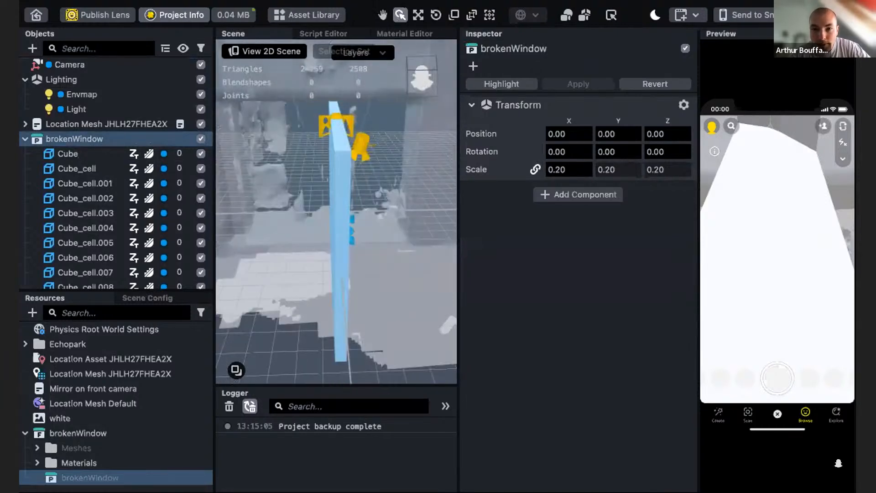
# - Move brokenWindow along its Z axis to about -147.5
pyautogui.click(418, 15)
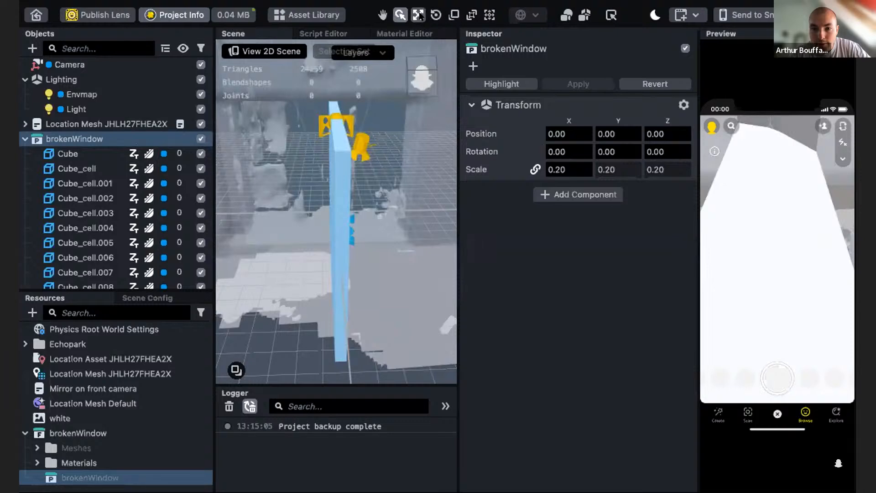
pyautogui.keyDown('alt'); pyautogui.moveTo(349, 233); pyautogui.dragTo(377, 280); pyautogui.keyUp('alt')
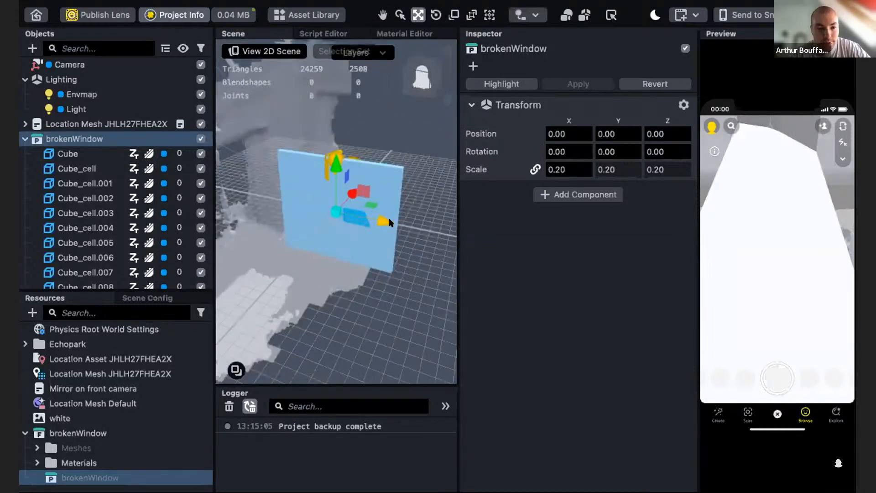
pyautogui.moveTo(390, 222); pyautogui.dragTo(313, 314)
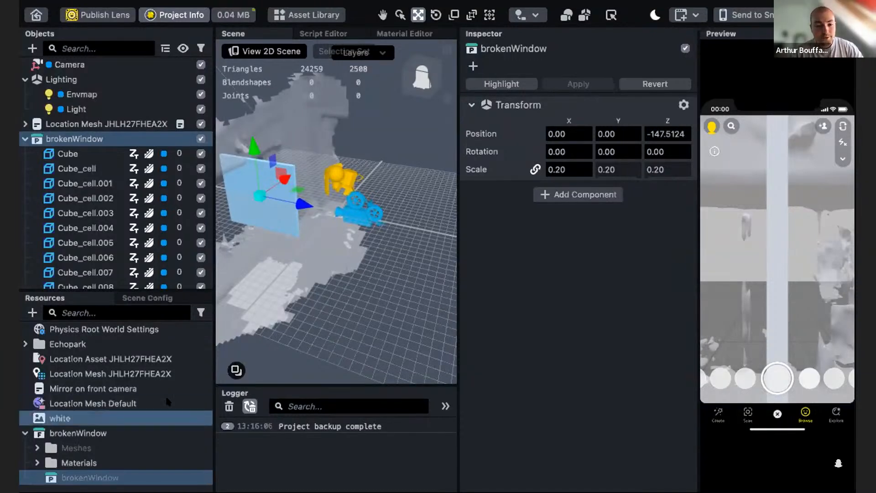
# - Reposition brokenWindow near the location mesh, to about Y -12.6 and Z -168
pyautogui.click(63, 373)
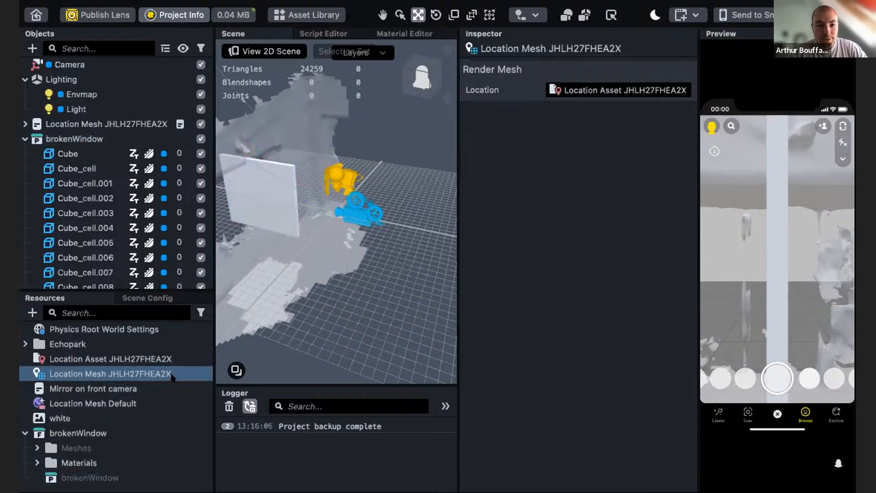
pyautogui.click(150, 125)
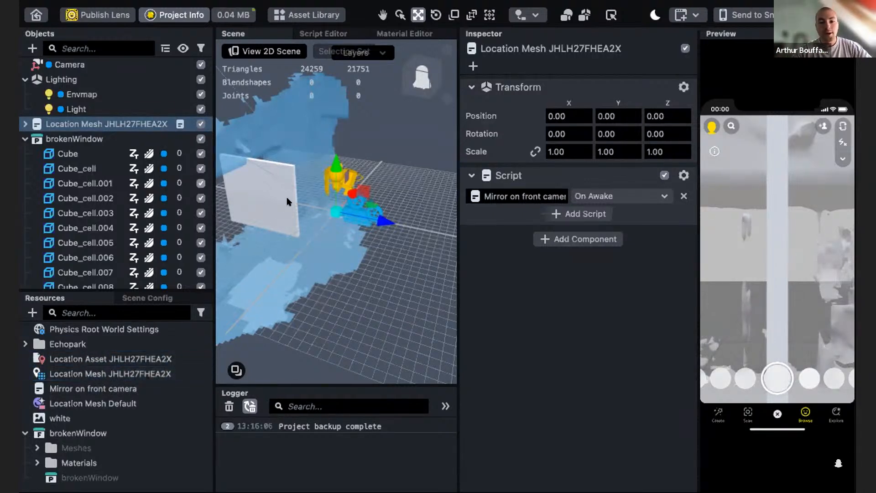
pyautogui.doubleClick(114, 138)
pyautogui.keyDown('alt'); pyautogui.moveTo(247, 247); pyautogui.dragTo(259, 243); pyautogui.keyUp('alt')
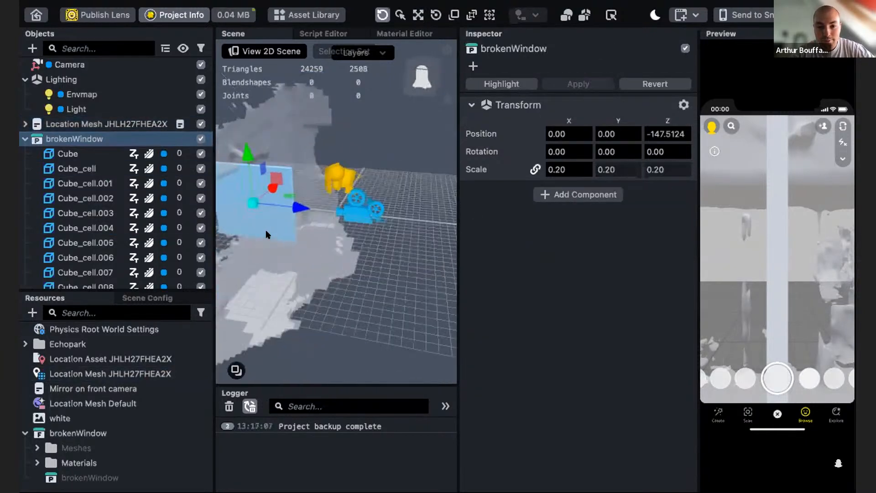
pyautogui.moveTo(294, 208); pyautogui.dragTo(205, 243)
pyautogui.moveTo(267, 155)
pyautogui.mouseDown()
pyautogui.moveTo(268, 169)
pyautogui.moveTo(268, 161)
pyautogui.mouseUp()
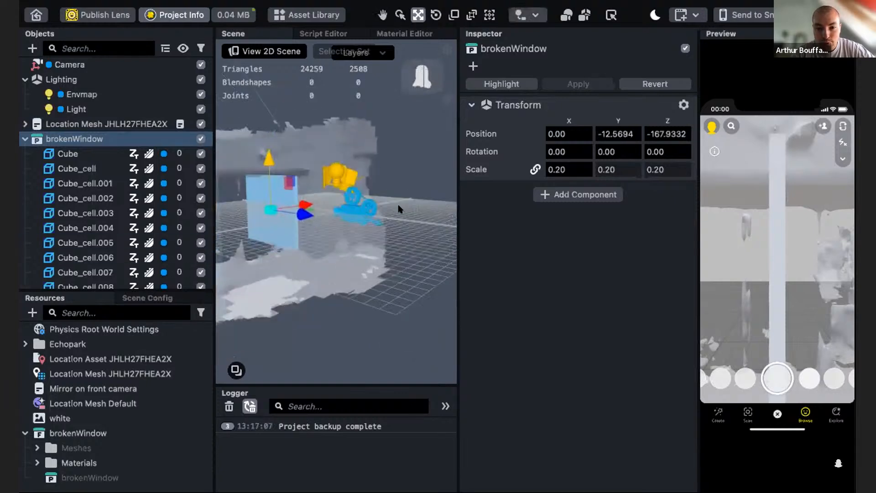
# - Set brokenWindow's uniform scale to 0.25 and its Y rotation to 90
pyautogui.click(561, 170)
pyautogui.write('0.25')
pyautogui.press('Return')
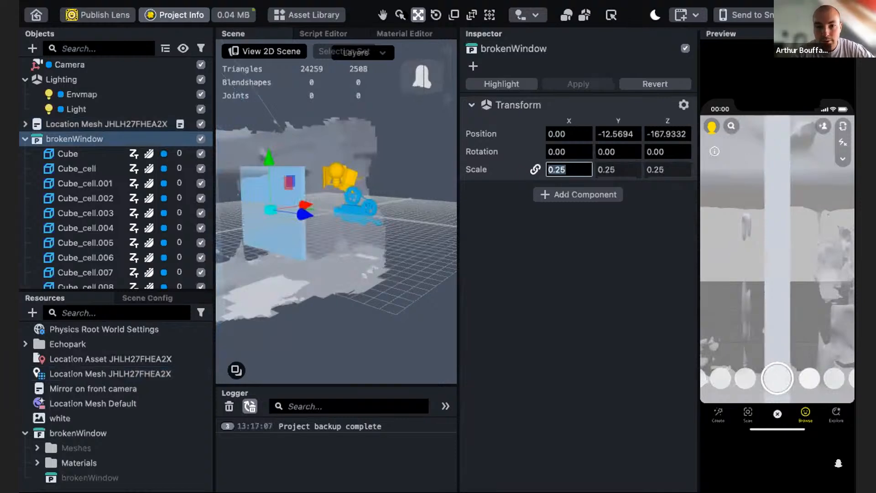
pyautogui.moveTo(621, 151); pyautogui.dragTo(572, 148)
pyautogui.write('90')
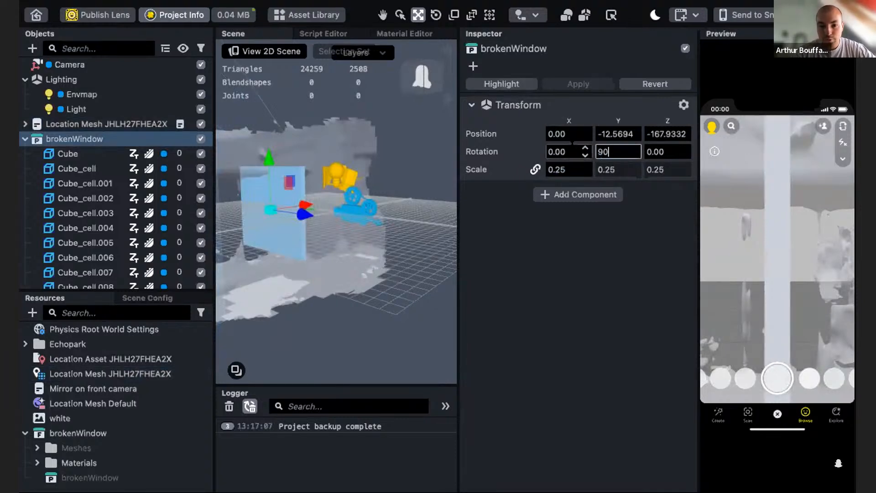
pyautogui.press('Return')
# - Move brokenWindow to about Y -23.2 and Z -182.5 against the scanned wall
pyautogui.keyDown('alt'); pyautogui.moveTo(300, 273); pyautogui.dragTo(280, 280); pyautogui.keyUp('alt')
pyautogui.scroll(-2, 280, 280)
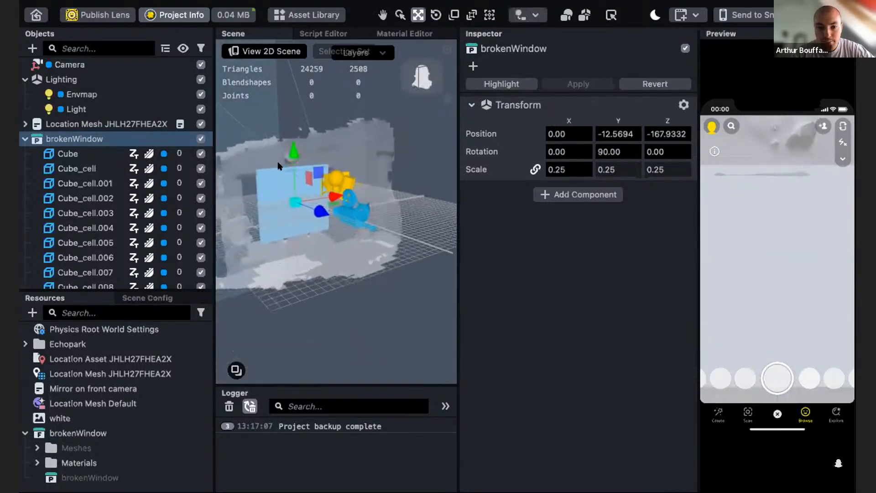
pyautogui.moveTo(293, 155); pyautogui.dragTo(294, 160)
pyautogui.moveTo(321, 216); pyautogui.dragTo(319, 221)
pyautogui.scroll(3, 284, 266)
pyautogui.keyDown('alt'); pyautogui.moveTo(284, 265); pyautogui.dragTo(266, 274); pyautogui.keyUp('alt')
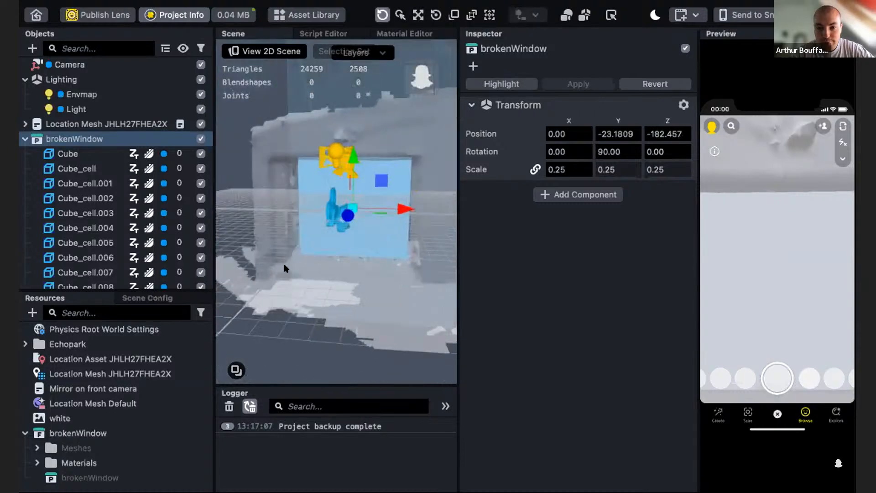
# - Unlink the scale axes and stretch brokenWindow to about 0.25 × 0.28 × 0.38
pyautogui.click(454, 15)
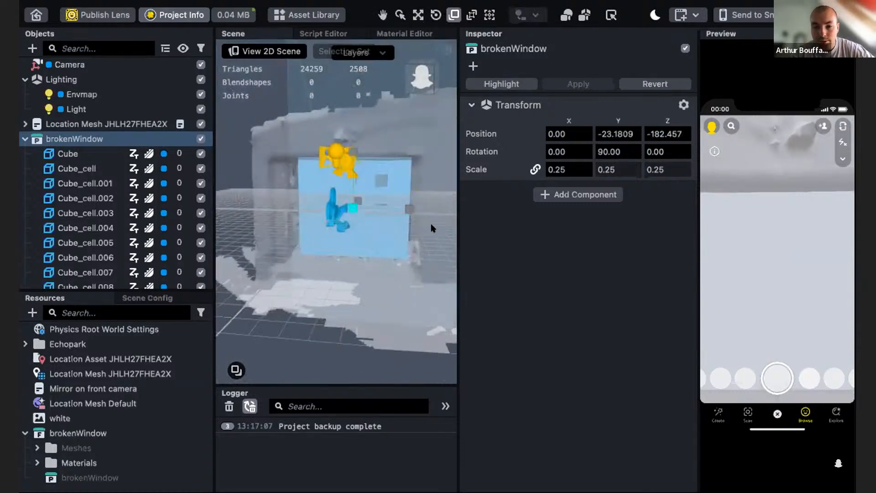
pyautogui.click(534, 170)
pyautogui.keyDown('alt'); pyautogui.moveTo(420, 234); pyautogui.dragTo(433, 196); pyautogui.keyUp('alt')
pyautogui.keyDown('alt'); pyautogui.moveTo(398, 263); pyautogui.dragTo(303, 229); pyautogui.keyUp('alt')
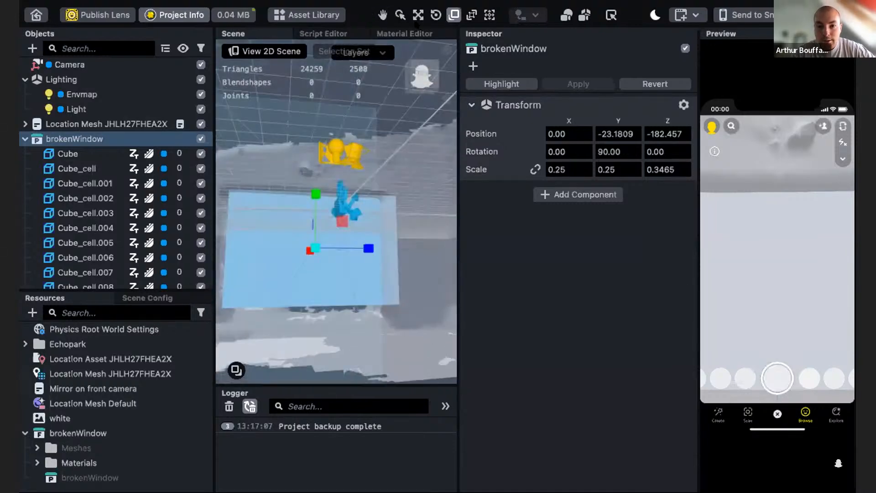
pyautogui.moveTo(315, 194); pyautogui.dragTo(315, 187)
pyautogui.moveTo(368, 249)
pyautogui.mouseDown()
pyautogui.moveTo(381, 249)
pyautogui.moveTo(354, 259)
pyautogui.moveTo(372, 227)
pyautogui.moveTo(358, 241)
pyautogui.mouseUp()
# - Move brokenWindow to about X 1.06, Y -34.08, Z -182.46, checking its fit in the preview
pyautogui.press('w')
pyautogui.moveTo(312, 192); pyautogui.dragTo(312, 200)
pyautogui.keyDown('alt'); pyautogui.moveTo(259, 292); pyautogui.dragTo(288, 304); pyautogui.keyUp('alt')
pyautogui.moveTo(731, 287)
pyautogui.mouseDown()
pyautogui.moveTo(612, 331)
pyautogui.moveTo(600, 302)
pyautogui.moveTo(691, 304)
pyautogui.moveTo(737, 294)
pyautogui.mouseUp()
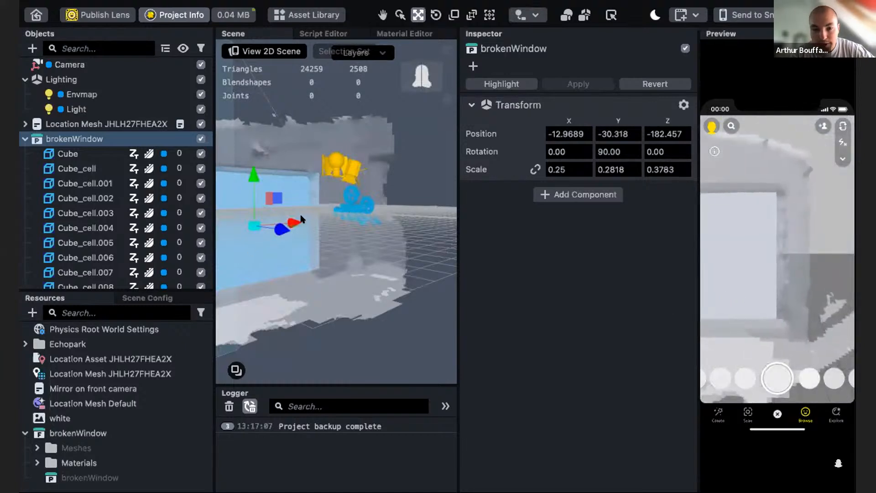
pyautogui.moveTo(293, 215); pyautogui.dragTo(307, 217)
pyautogui.moveTo(791, 259)
pyautogui.mouseDown()
pyautogui.moveTo(744, 256)
pyautogui.moveTo(806, 242)
pyautogui.moveTo(798, 252)
pyautogui.mouseUp()
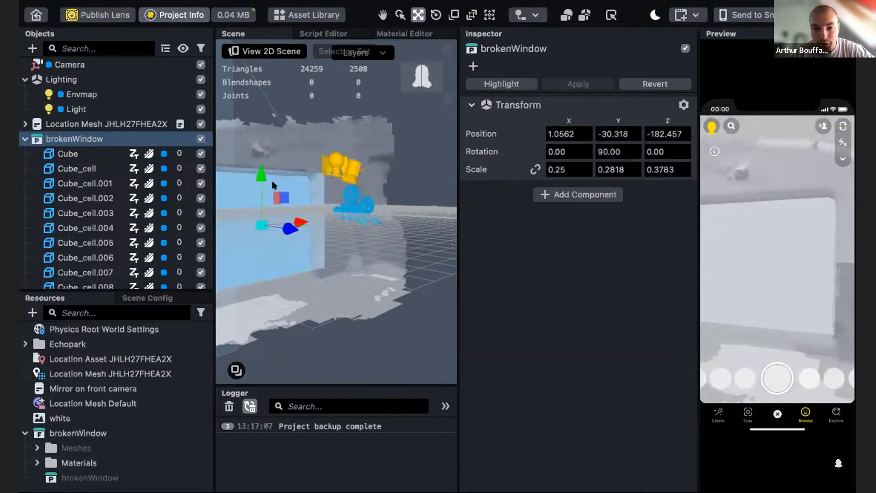
pyautogui.moveTo(263, 180); pyautogui.dragTo(266, 184)
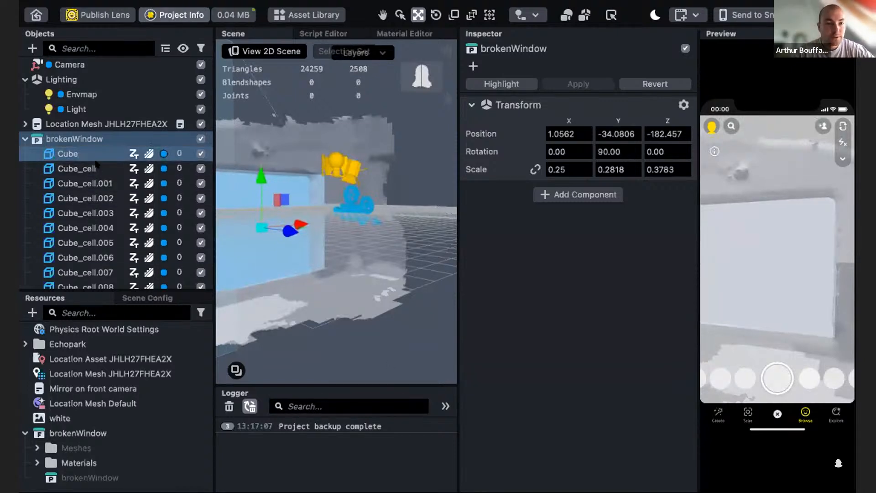
# - Select all the fractured Cube_cell objects inside brokenWindow
pyautogui.moveTo(749, 283); pyautogui.dragTo(779, 262)
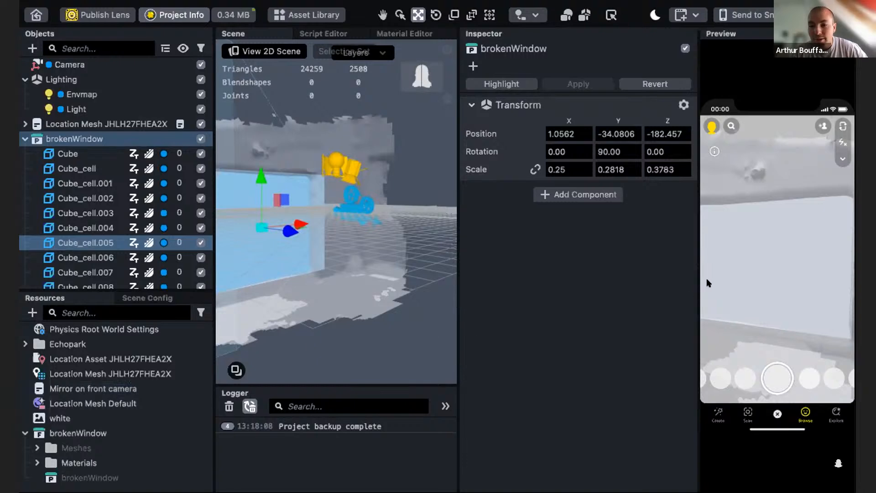
pyautogui.moveTo(734, 299)
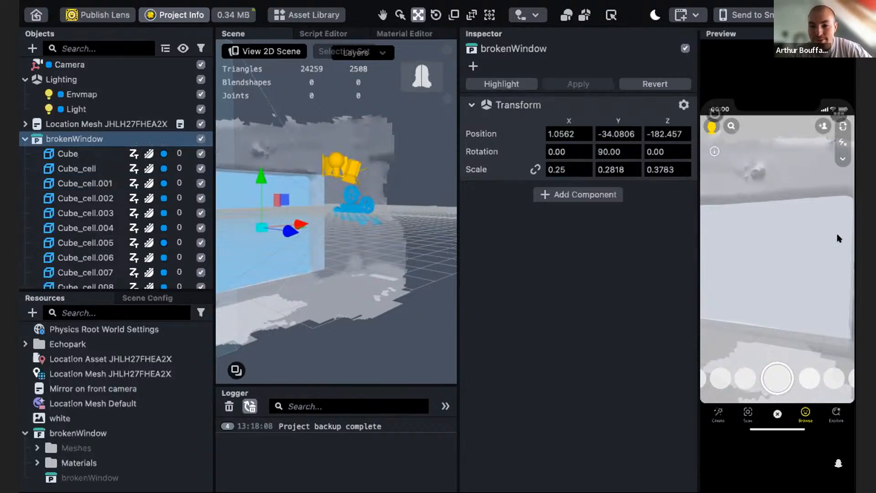
pyautogui.click(91, 170)
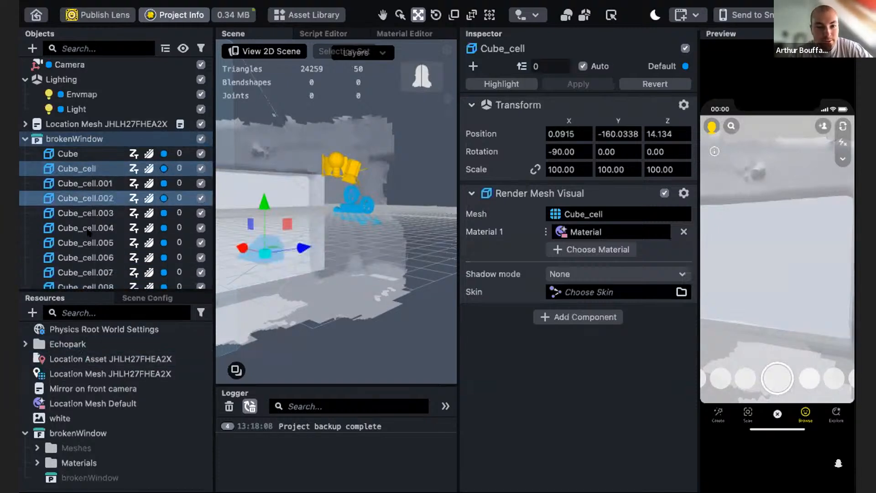
pyautogui.scroll(-10, 87, 230)
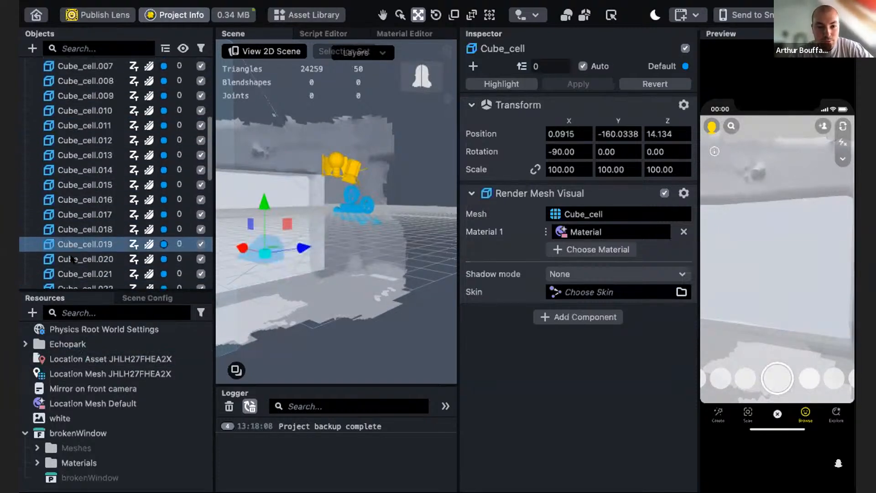
pyautogui.scroll(10, 97, 173)
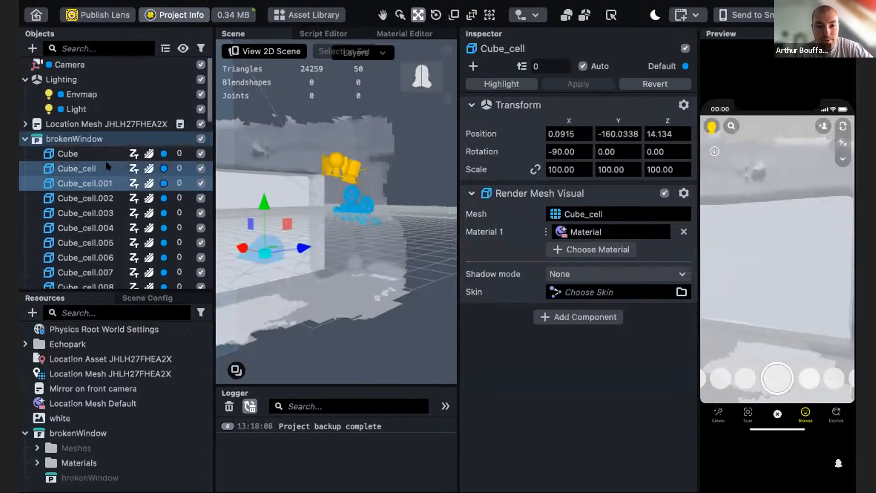
pyautogui.scroll(-1, 98, 193)
pyautogui.scroll(-15, 98, 193)
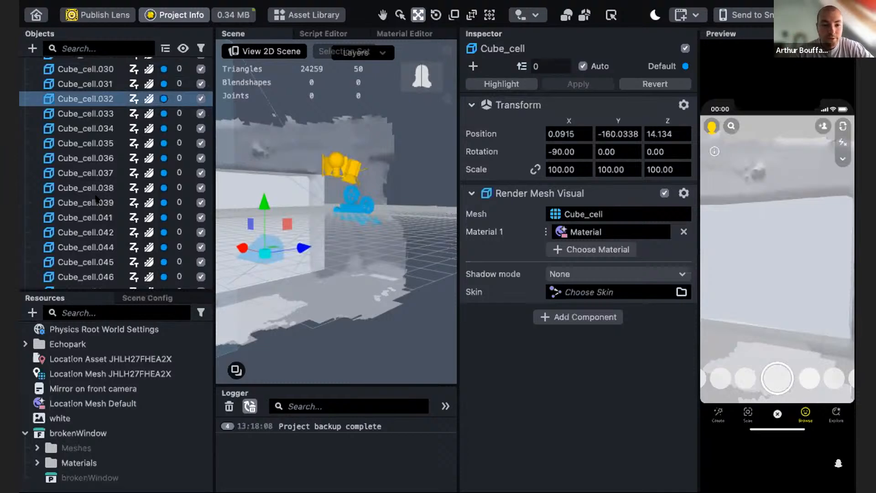
pyautogui.click(103, 232)
pyautogui.scroll(-2, 109, 242)
pyautogui.keyDown('shift'); pyautogui.click(110, 280); pyautogui.keyUp('shift')
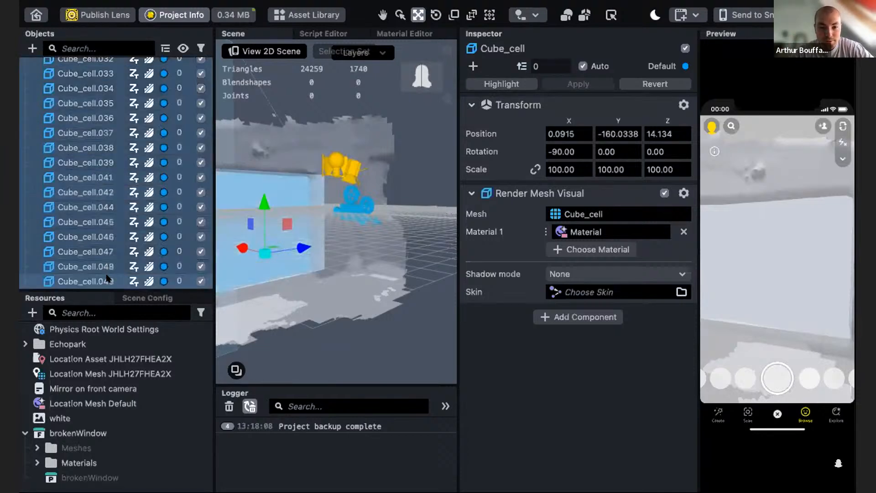
pyautogui.scroll(10, 87, 199)
pyautogui.scroll(5, 88, 198)
pyautogui.scroll(-3, 87, 199)
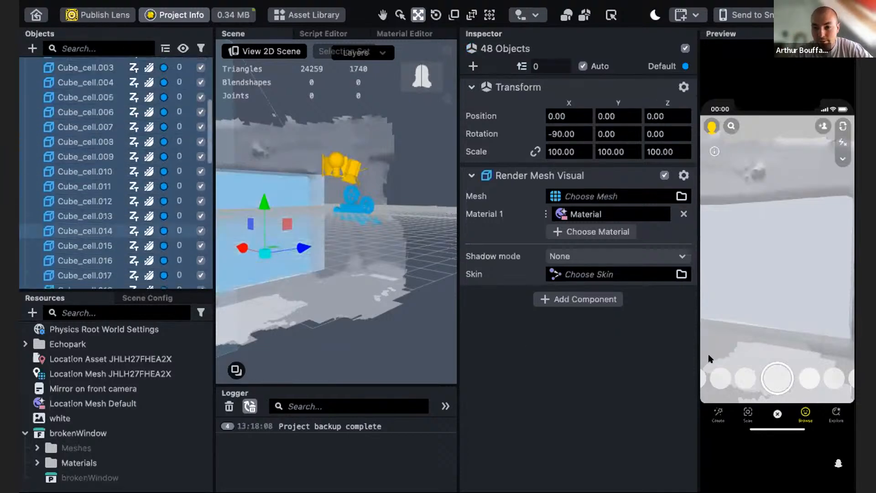
# - Add a Physics Body component to all the selected cell objects
pyautogui.click(599, 300)
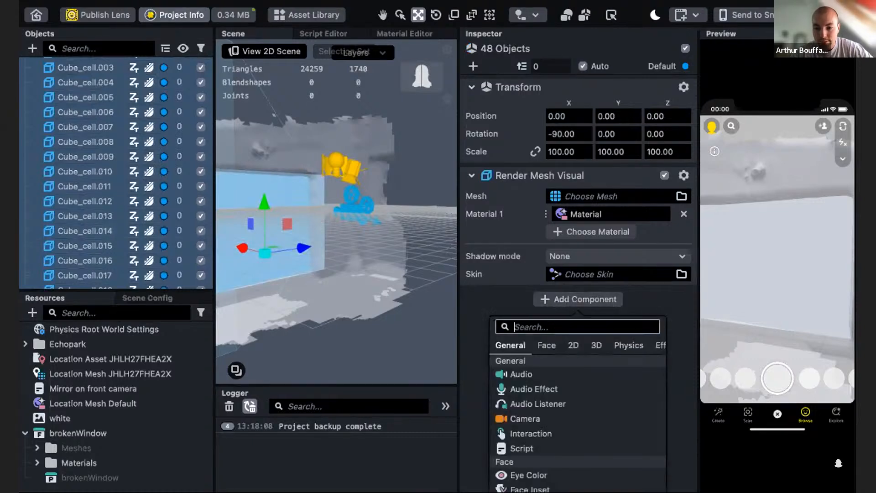
pyautogui.write('phy')
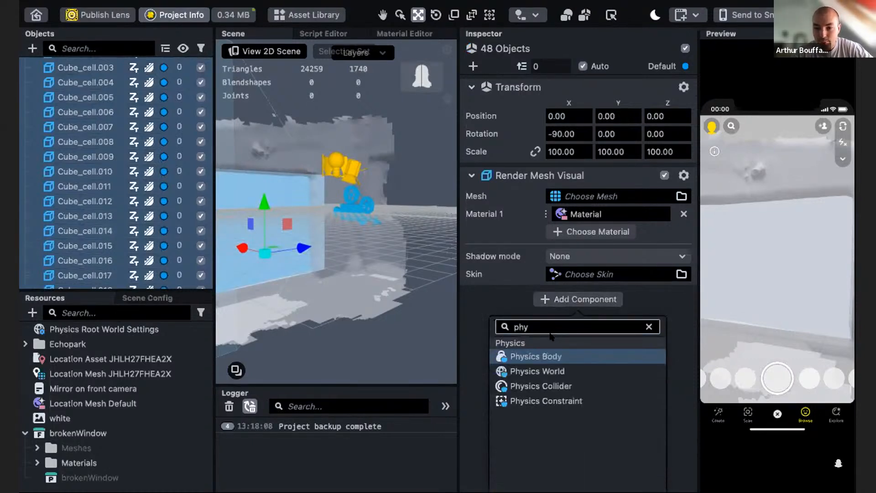
pyautogui.click(546, 356)
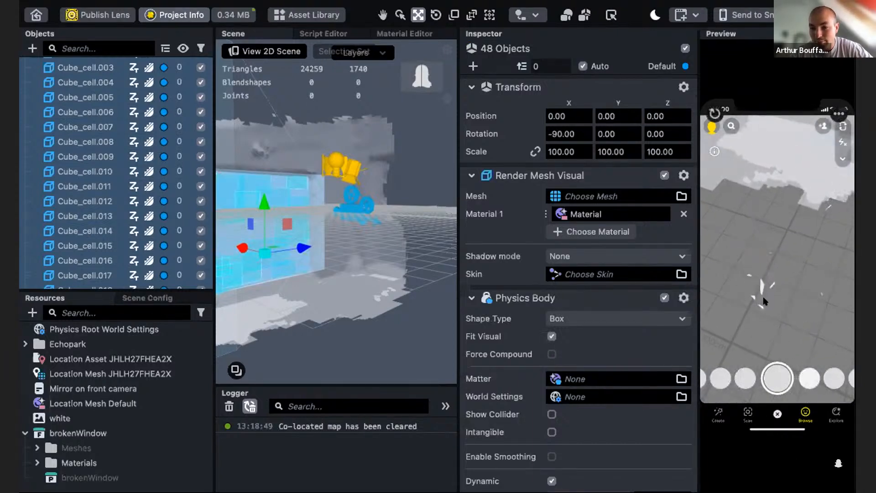
pyautogui.moveTo(763, 299); pyautogui.dragTo(758, 181)
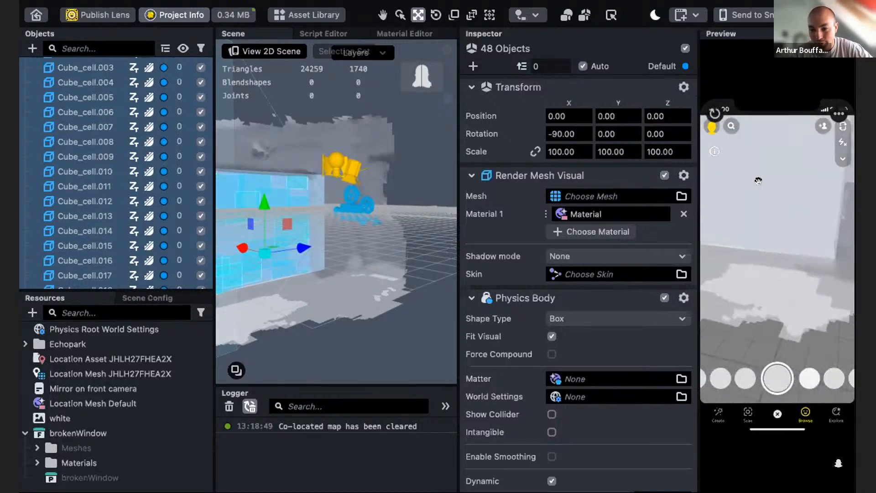
pyautogui.scroll(-5, 580, 354)
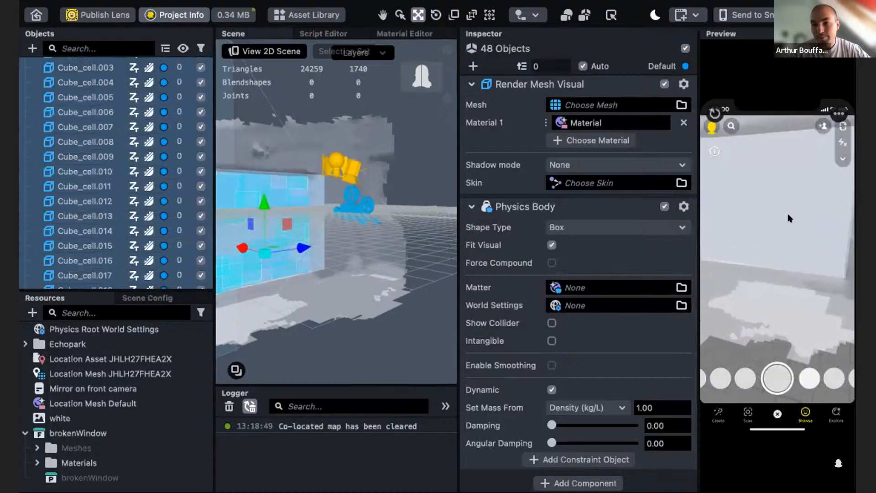
pyautogui.scroll(3, 340, 254)
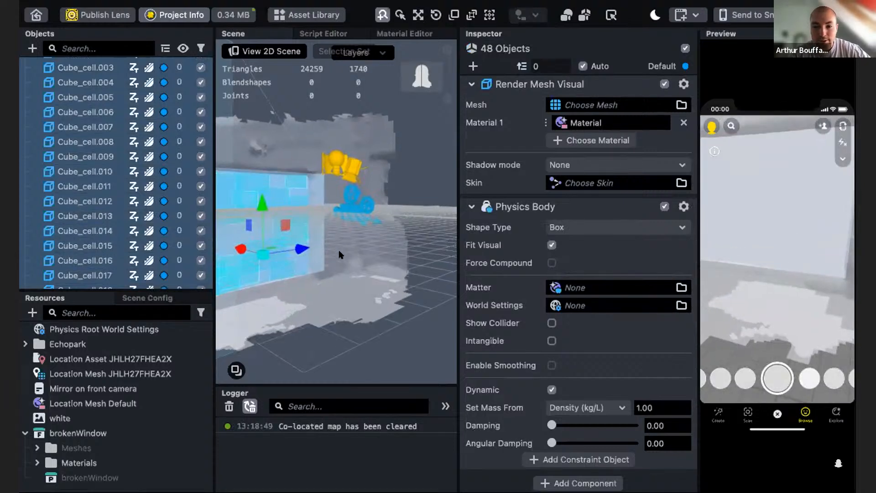
pyautogui.keyDown('alt'); pyautogui.moveTo(305, 279); pyautogui.dragTo(271, 191); pyautogui.keyUp('alt')
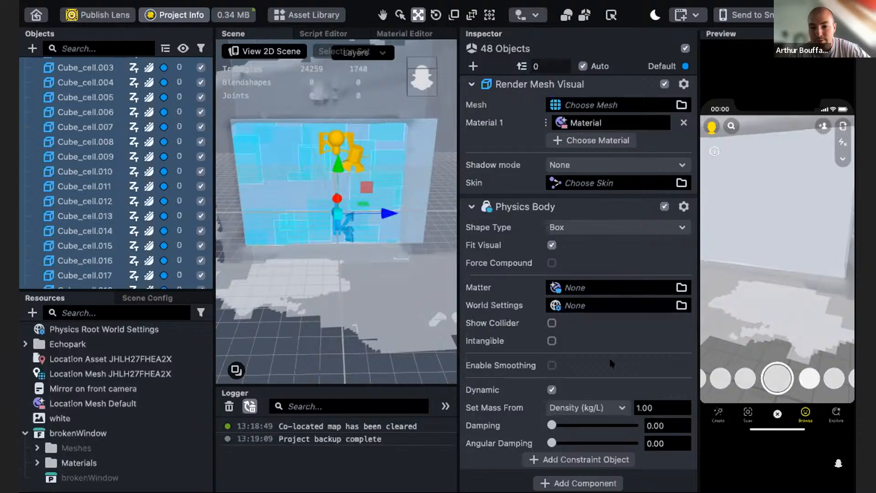
pyautogui.moveTo(590, 263)
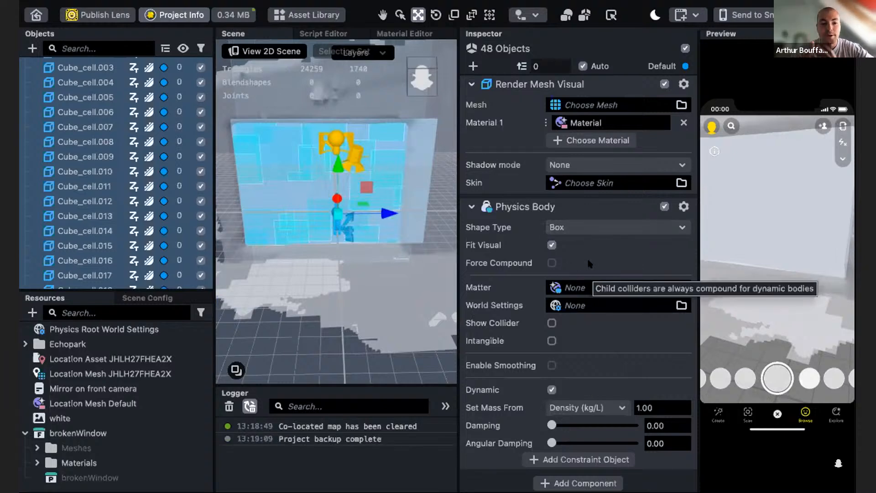
pyautogui.click(593, 224)
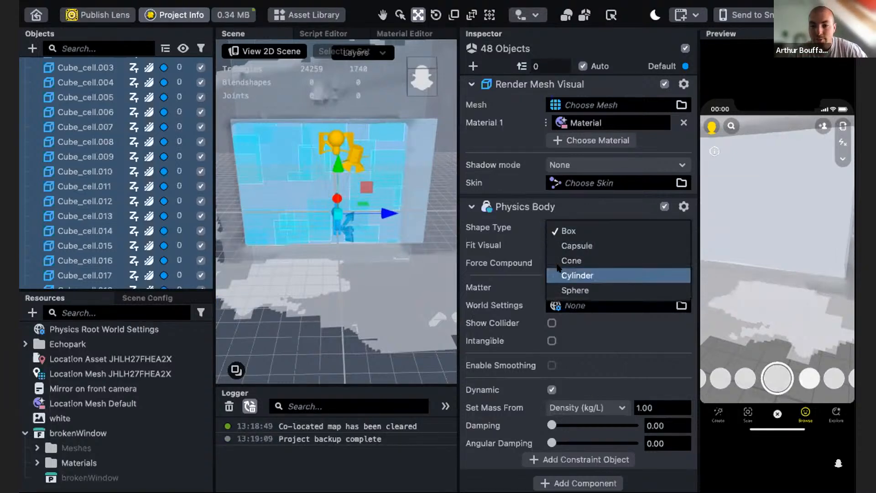
pyautogui.press('Up')
pyautogui.press('Up')
pyautogui.press('Up')
pyautogui.press('Up')
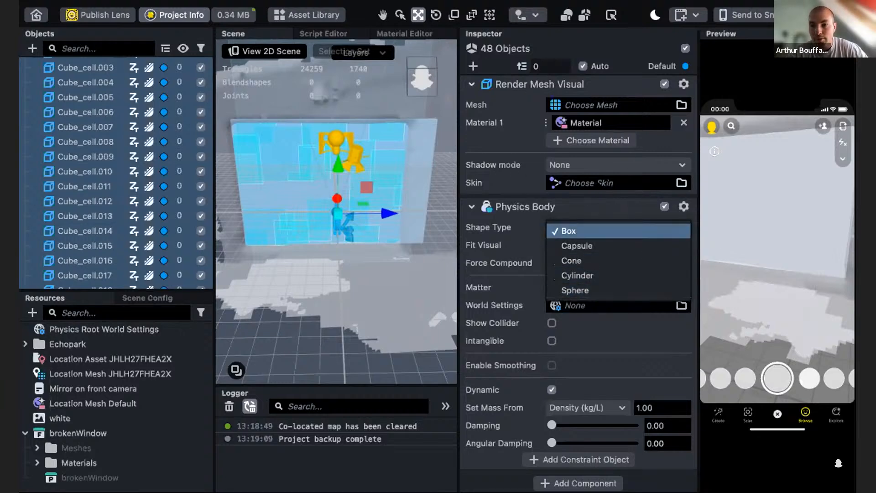
pyautogui.click(582, 211)
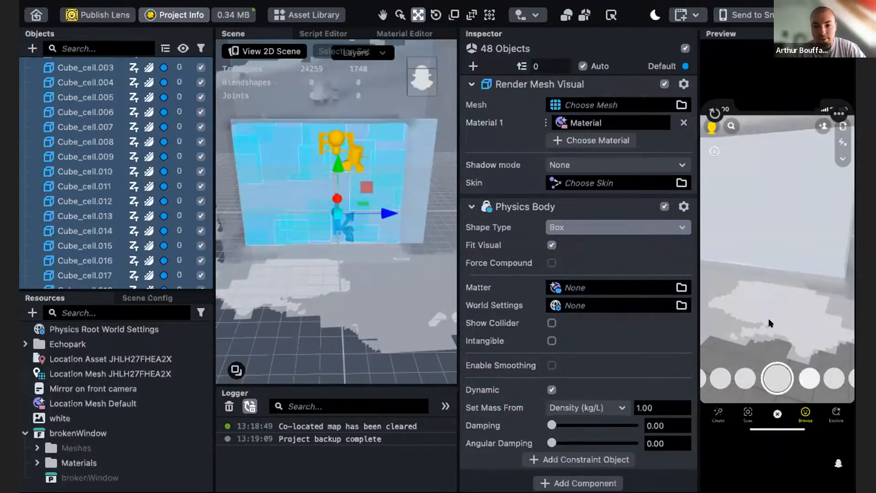
# - Reset the lens in the preview and watch how the fractured wall cells behave
pyautogui.scroll(-5, 174, 255)
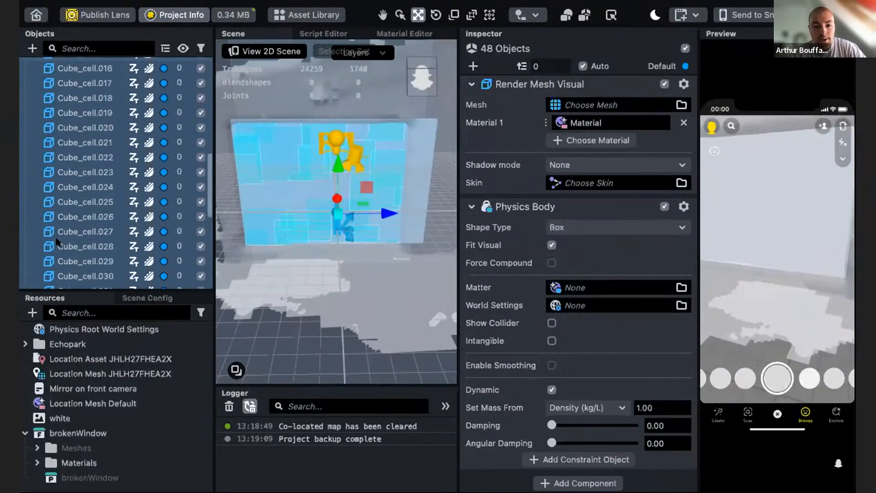
pyautogui.moveTo(774, 277); pyautogui.dragTo(782, 252)
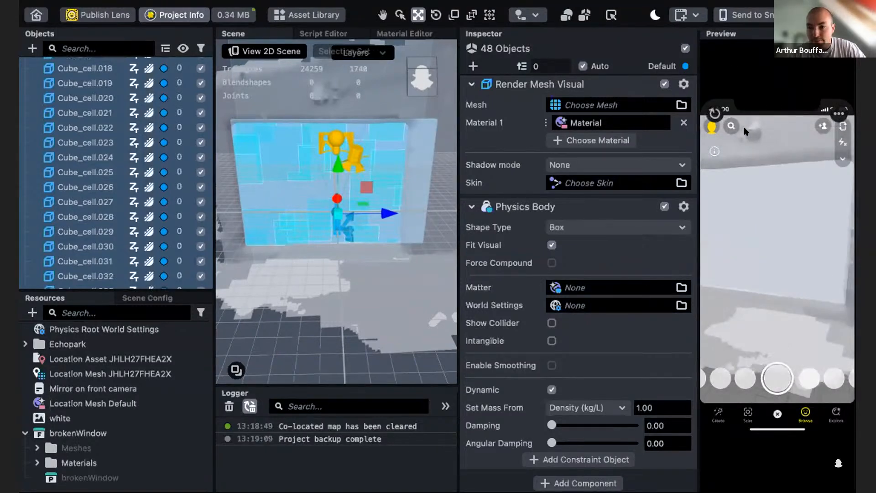
pyautogui.click(714, 113)
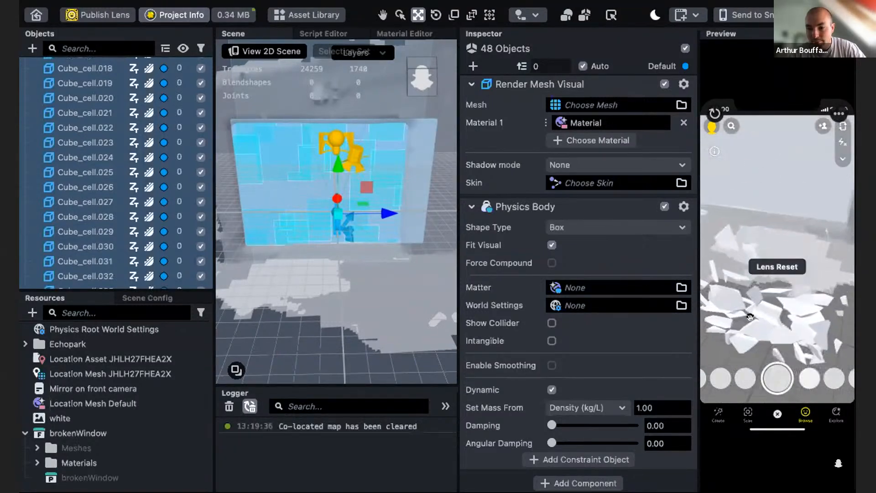
pyautogui.moveTo(750, 154); pyautogui.dragTo(751, 345, button='right')
pyautogui.moveTo(759, 316); pyautogui.dragTo(738, 209, button='right')
pyautogui.scroll(-5, 115, 180)
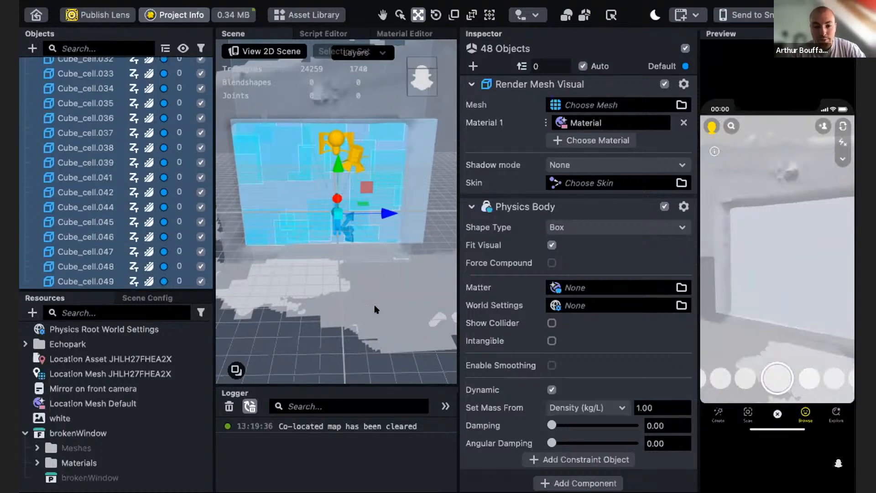
pyautogui.moveTo(329, 303); pyautogui.dragTo(353, 286)
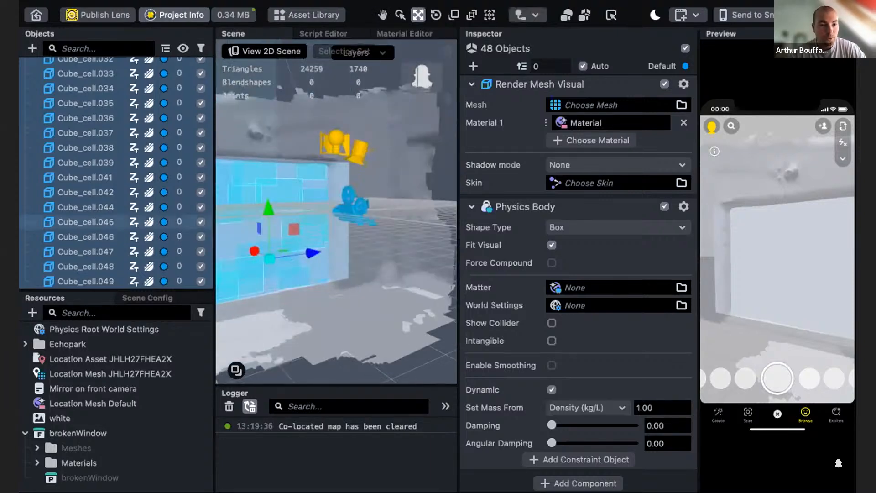
# - Collapse the brokenWindow hierarchy and add a new Plane object to the scene
pyautogui.scroll(3, 81, 147)
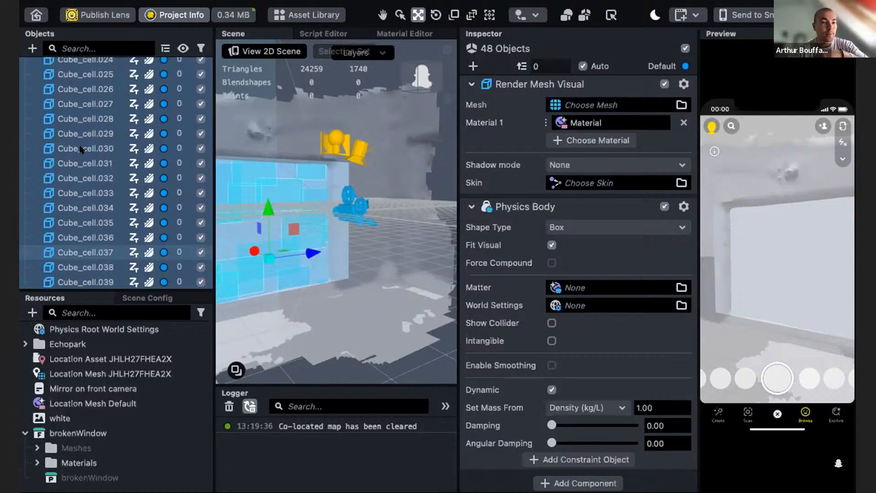
pyautogui.scroll(10, 82, 149)
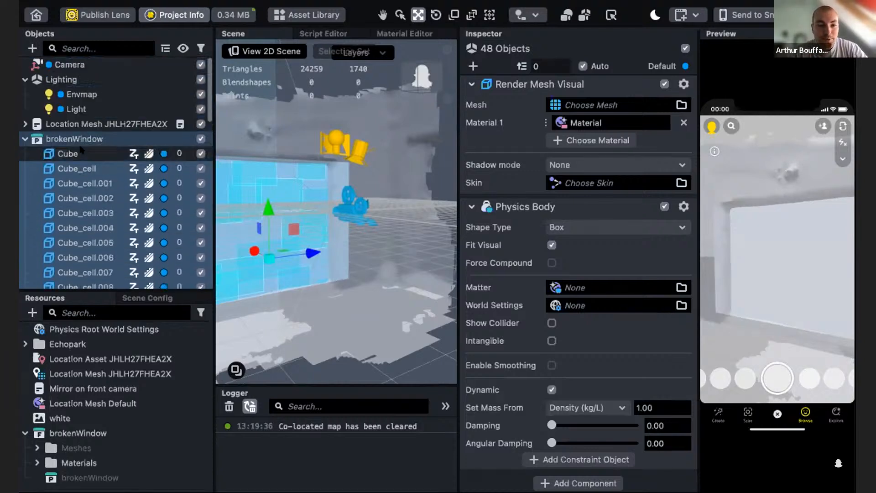
pyautogui.click(25, 139)
pyautogui.click(35, 162)
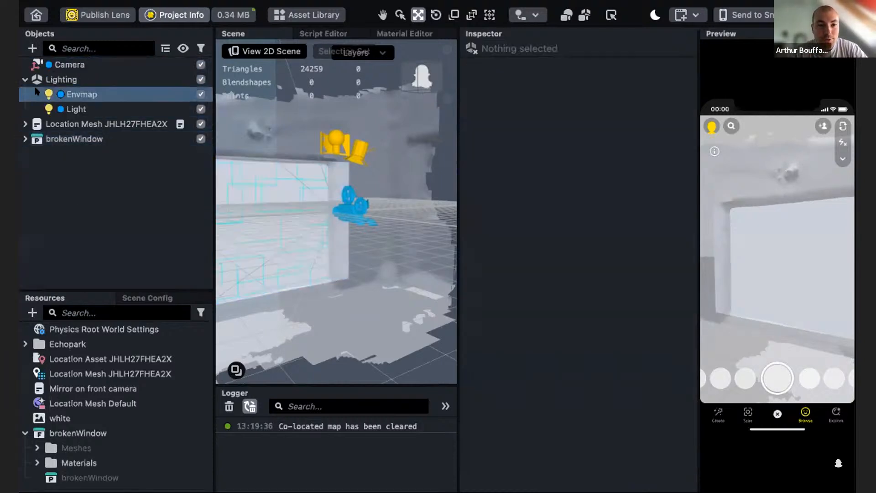
pyautogui.click(33, 48)
pyautogui.write('sph')
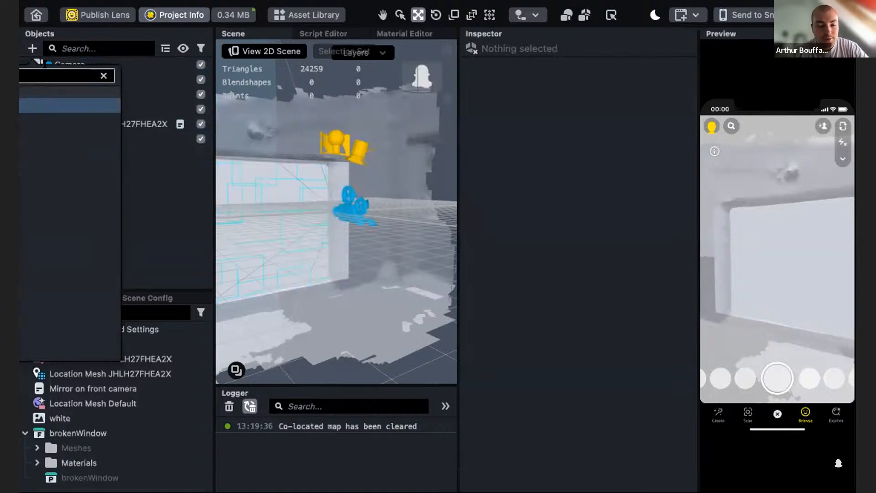
pyautogui.press('Return')
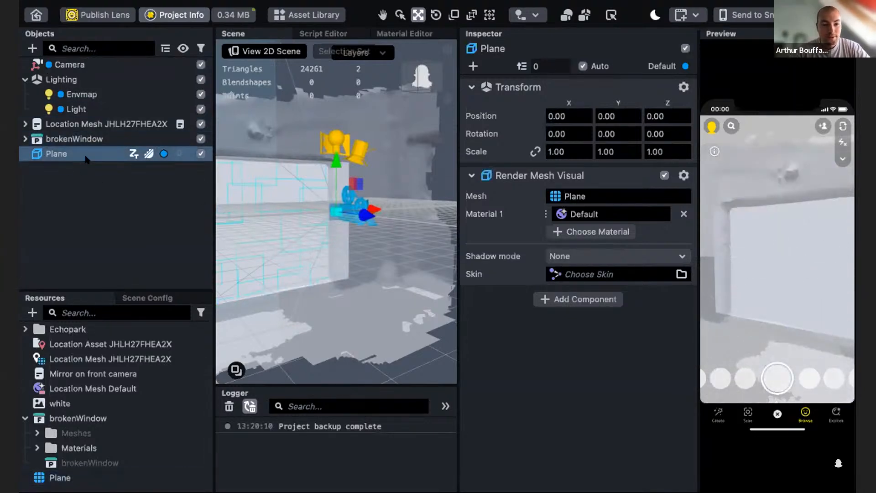
# - Set the Plane's uniform scale to 100
pyautogui.scroll(5, 329, 245)
pyautogui.moveTo(359, 291); pyautogui.dragTo(339, 292, button='right')
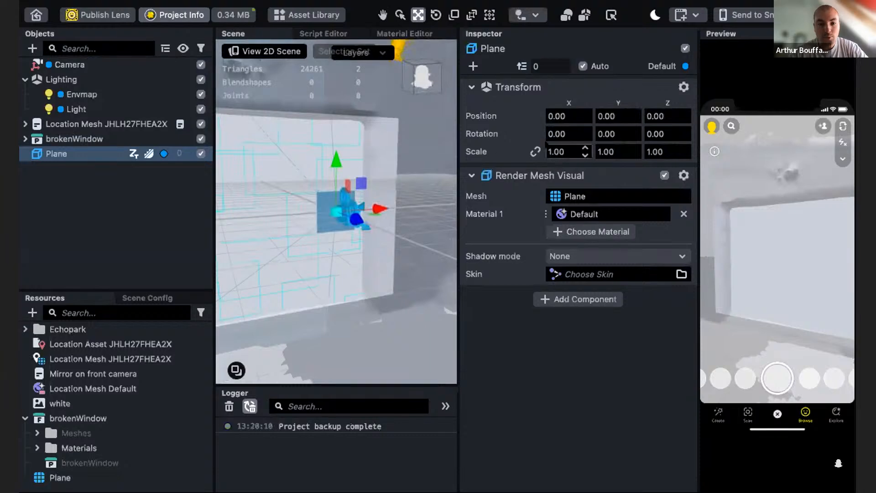
pyautogui.click(535, 152)
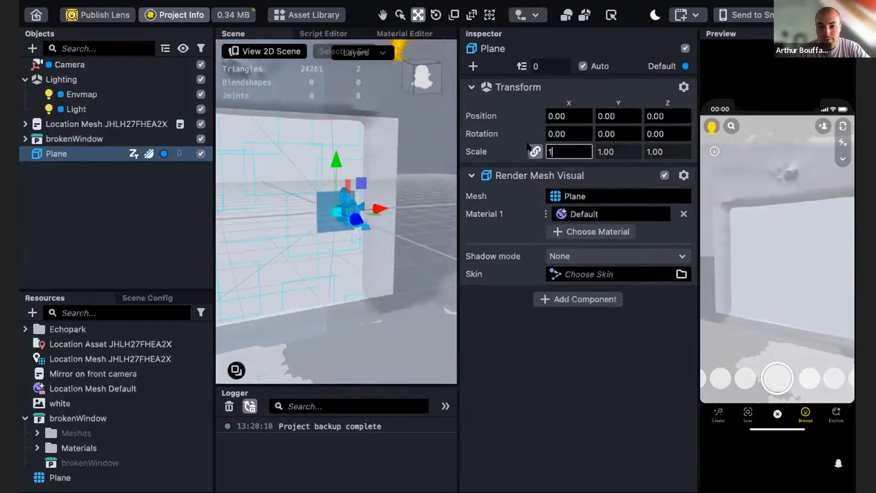
pyautogui.press('Return')
# - Set the Plane's X rotation to -90 so it lies flat as a floor
pyautogui.scroll(-10, 332, 225)
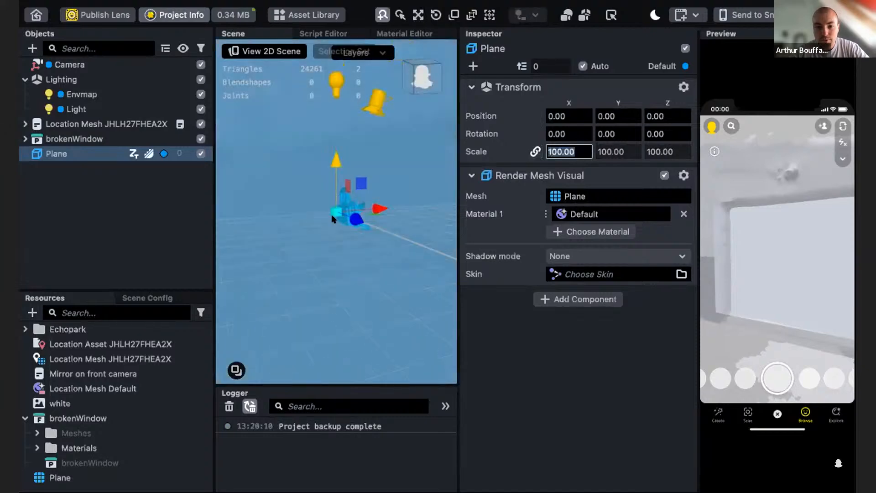
pyautogui.moveTo(313, 282)
pyautogui.keyDown('alt'); pyautogui.mouseDown()
pyautogui.moveTo(371, 297)
pyautogui.moveTo(305, 284)
pyautogui.mouseUp(); pyautogui.keyUp('alt')
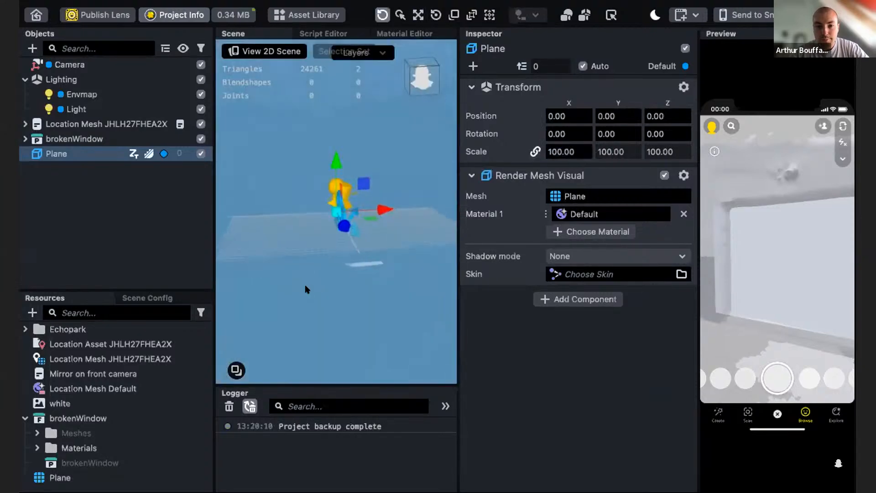
pyautogui.keyDown('alt'); pyautogui.moveTo(290, 213); pyautogui.dragTo(318, 208); pyautogui.keyUp('alt')
pyautogui.write('f')
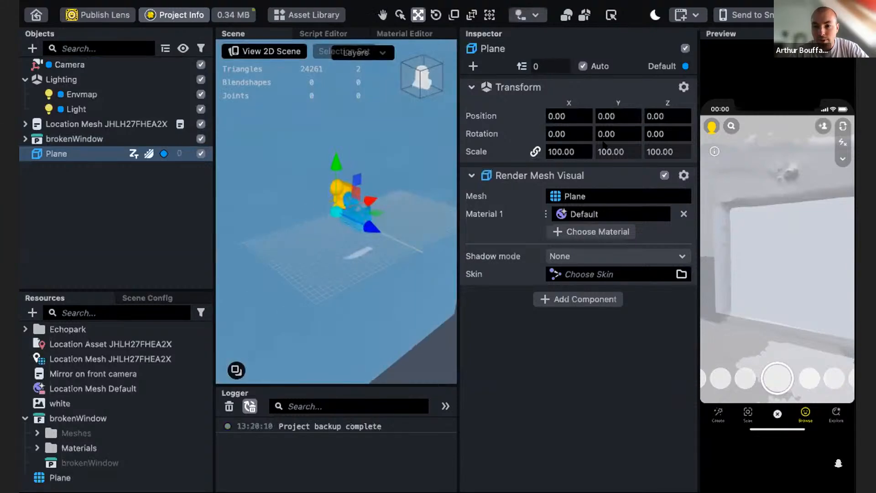
pyautogui.write('90')
pyautogui.press('Return')
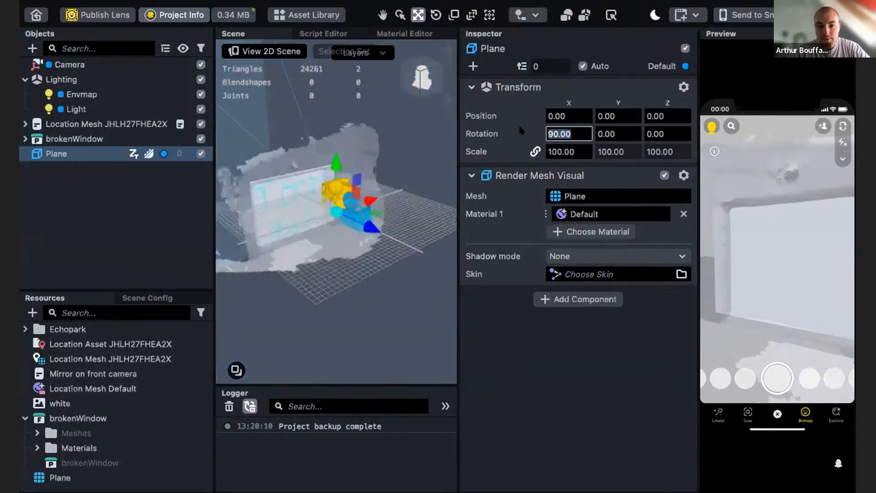
pyautogui.keyDown('alt'); pyautogui.moveTo(352, 250); pyautogui.dragTo(354, 185); pyautogui.keyUp('alt')
pyautogui.press('f')
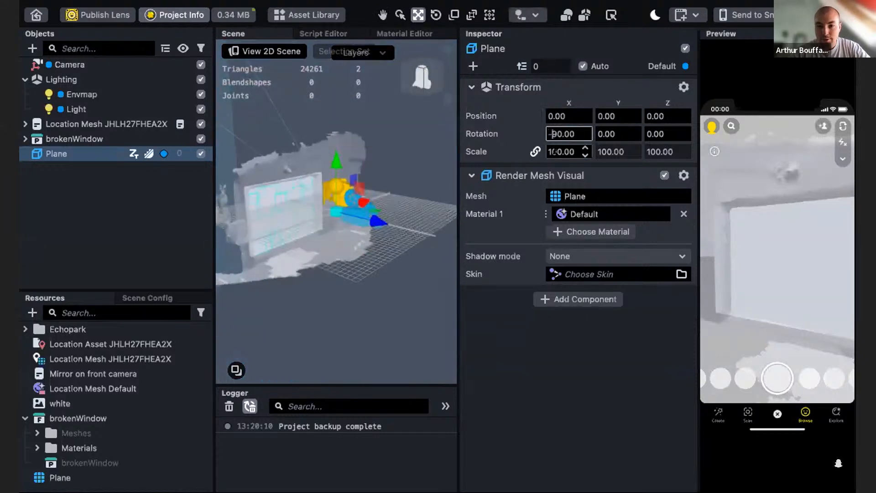
pyautogui.press('Return')
# - Move the Plane down to about Y -146 to sit at the real floor level
pyautogui.keyDown('alt'); pyautogui.moveTo(356, 299); pyautogui.dragTo(266, 308); pyautogui.keyUp('alt')
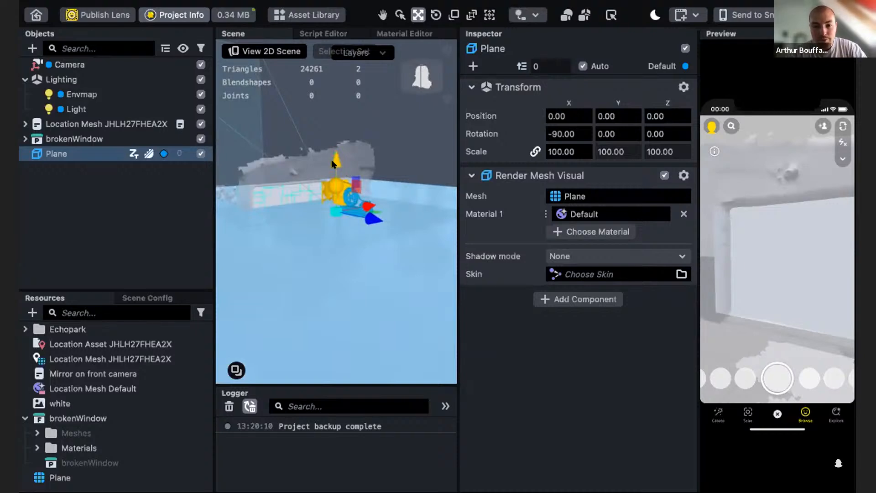
pyautogui.moveTo(332, 169); pyautogui.dragTo(335, 223)
pyautogui.scroll(5, 295, 288)
pyautogui.keyDown('alt'); pyautogui.moveTo(281, 328); pyautogui.dragTo(288, 261); pyautogui.keyUp('alt')
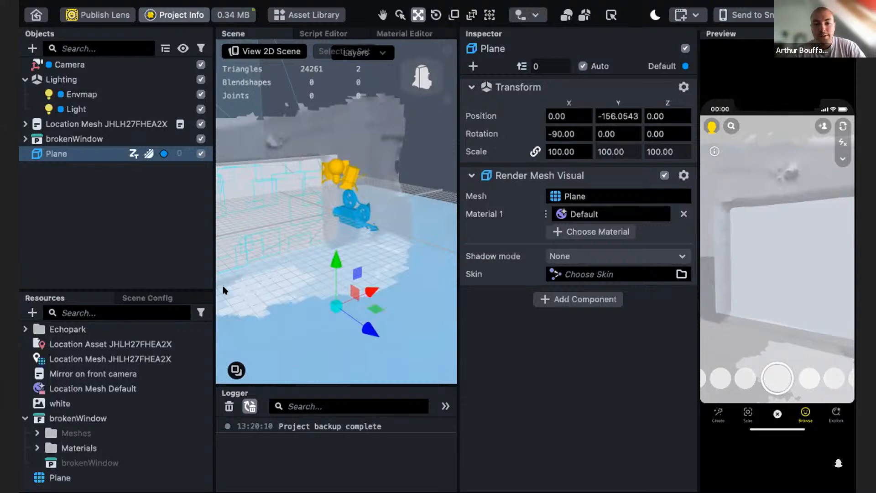
pyautogui.keyDown('alt'); pyautogui.moveTo(322, 323); pyautogui.dragTo(338, 284); pyautogui.keyUp('alt')
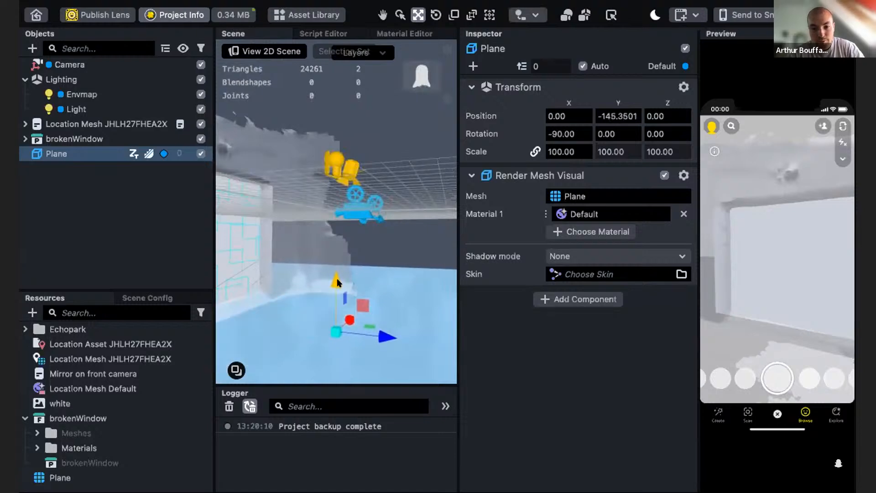
pyautogui.moveTo(337, 285); pyautogui.dragTo(310, 275)
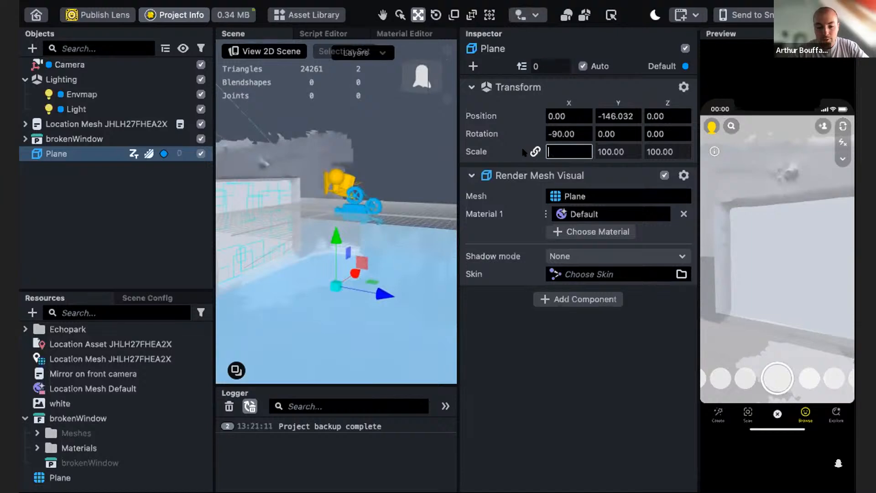
# - Set the Plane's uniform scale to 500
pyautogui.press('Return')
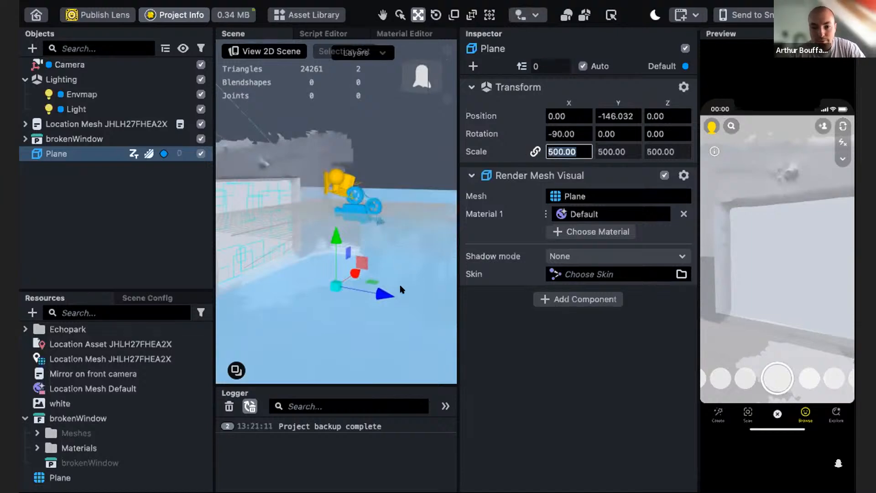
pyautogui.moveTo(385, 282)
pyautogui.keyDown('alt'); pyautogui.mouseDown()
pyautogui.moveTo(360, 283)
pyautogui.moveTo(385, 295)
pyautogui.mouseUp(); pyautogui.keyUp('alt')
pyautogui.scroll(-5, 297, 319)
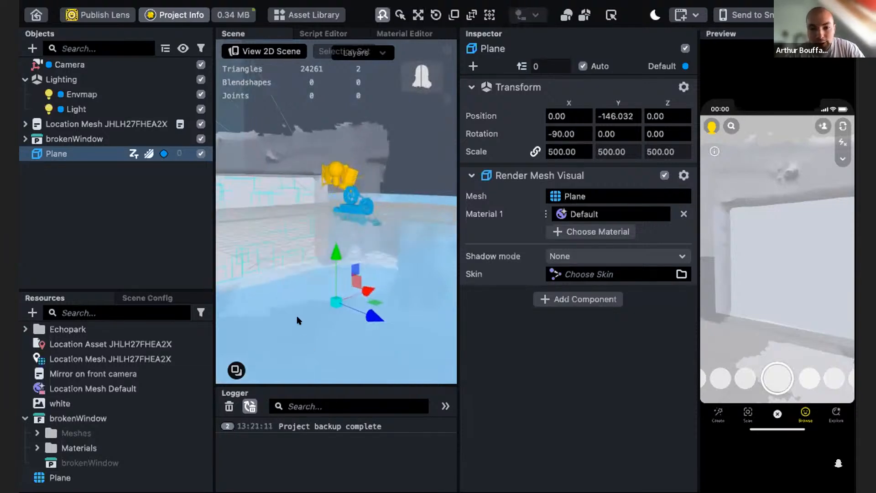
pyautogui.scroll(5, 305, 325)
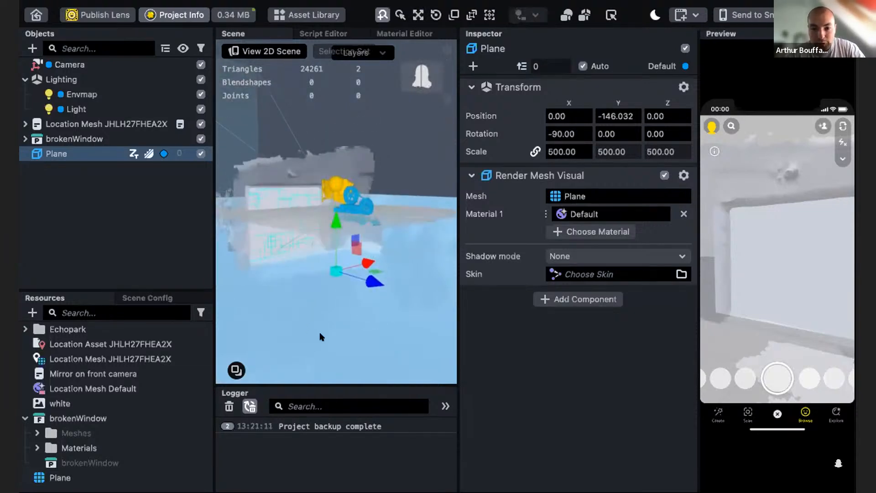
# - Add a Physics Collider component to the Plane
pyautogui.click(563, 300)
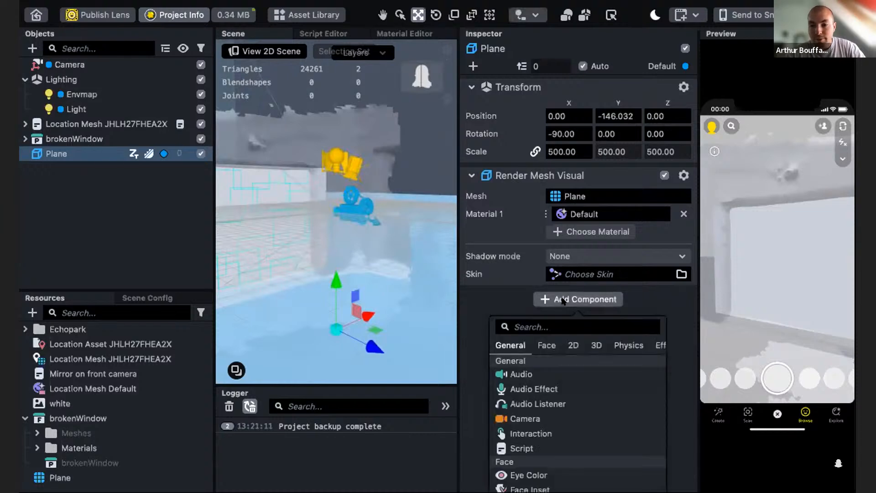
pyautogui.write('phy')
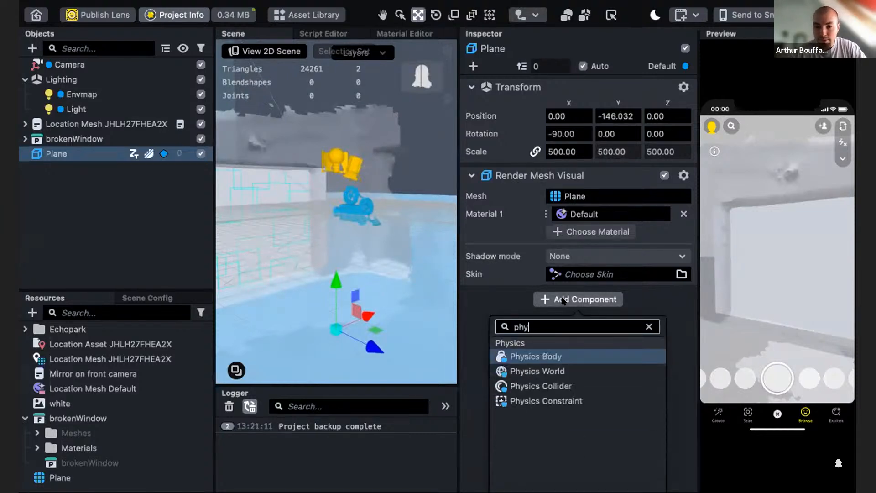
pyautogui.click(543, 387)
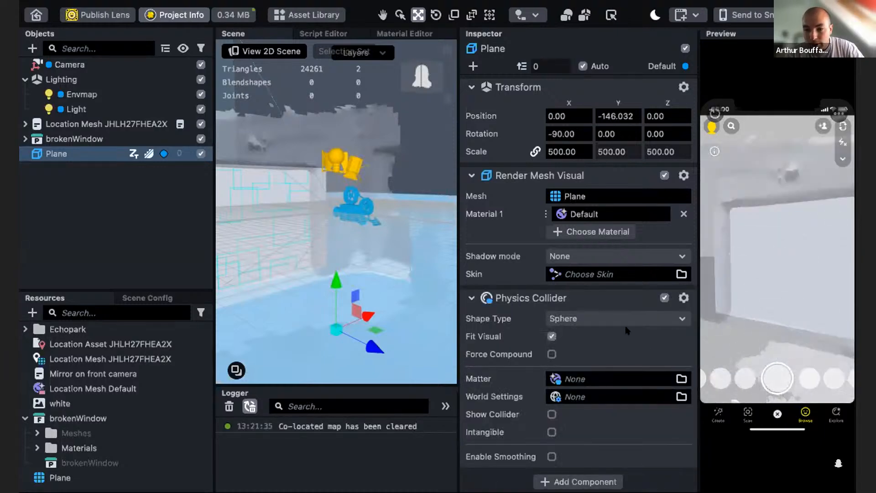
# - Change the Plane's Physics Collider shape type to Box
pyautogui.scroll(-2, 354, 279)
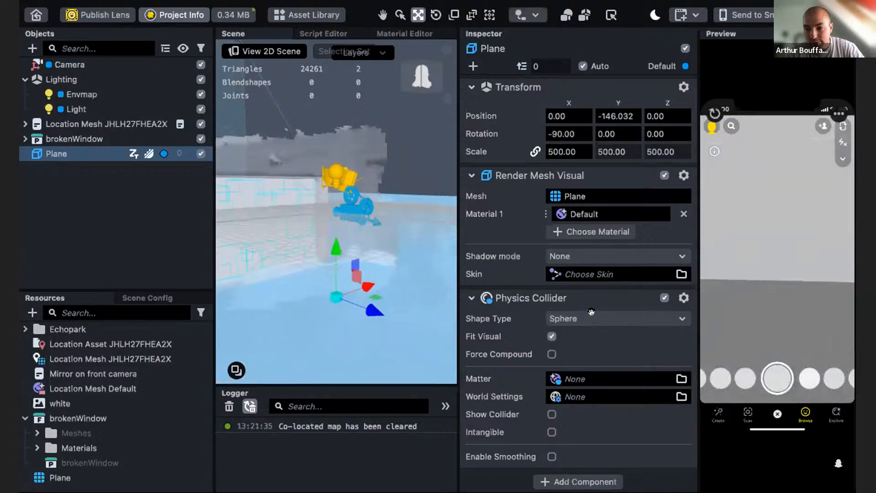
pyautogui.scroll(-2, 350, 268)
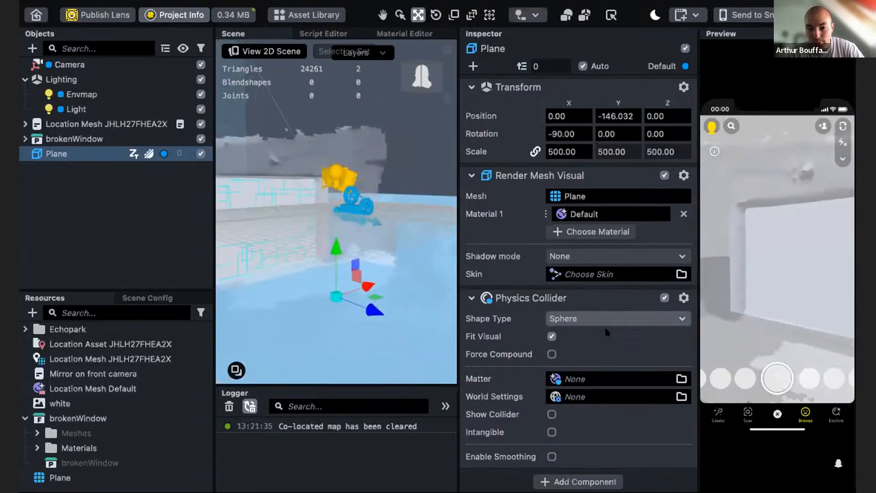
pyautogui.click(570, 318)
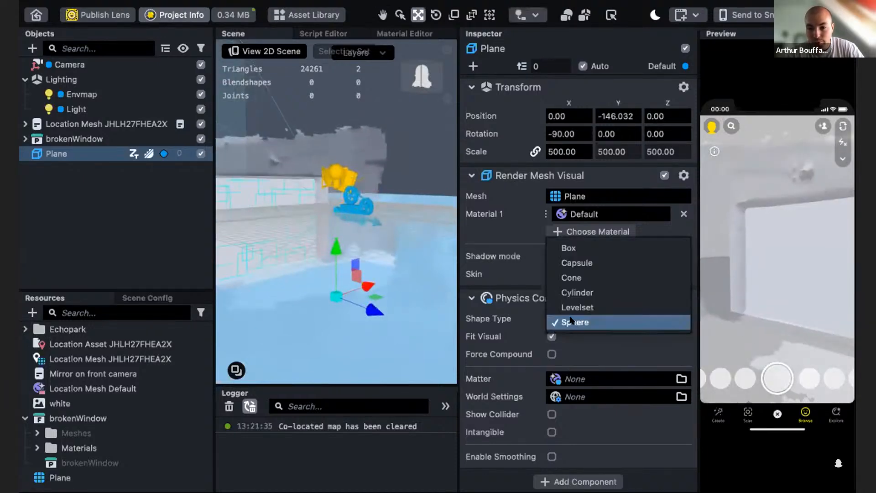
pyautogui.click(560, 247)
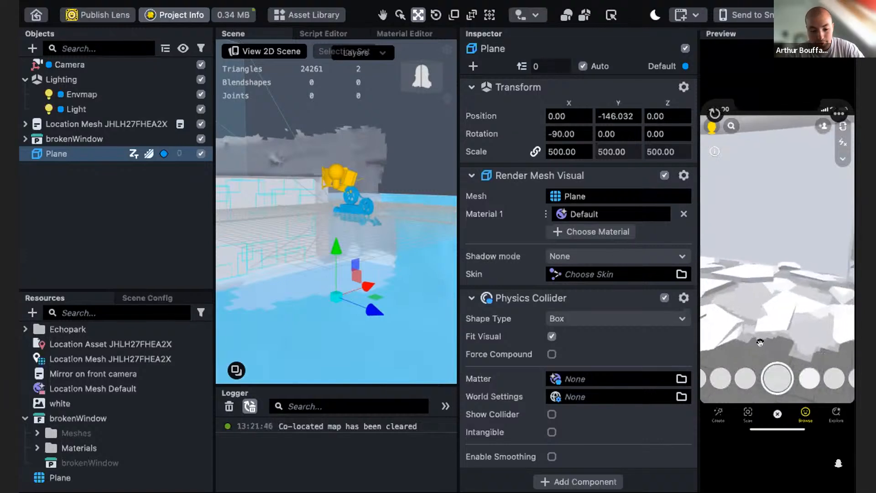
# - Restart the preview and watch the fractured wall cells fall onto the floor
pyautogui.moveTo(748, 337); pyautogui.dragTo(767, 336, button='right')
pyautogui.scroll(-4, 735, 331)
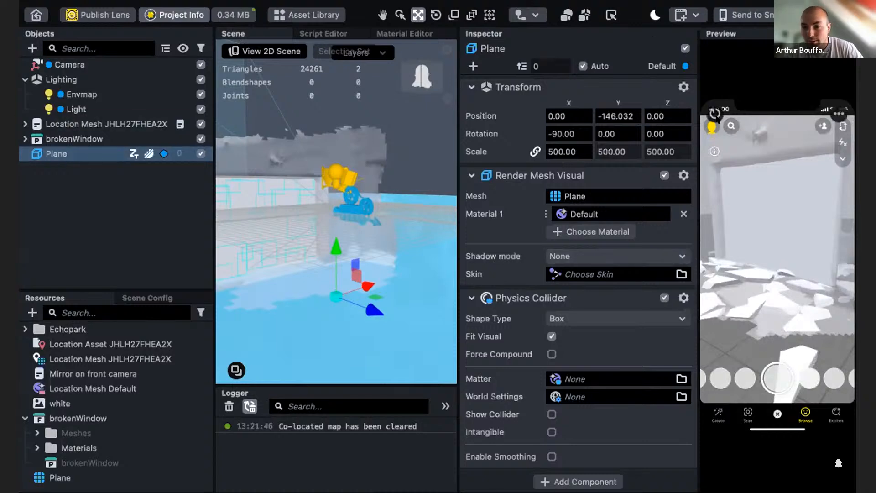
pyautogui.click(715, 113)
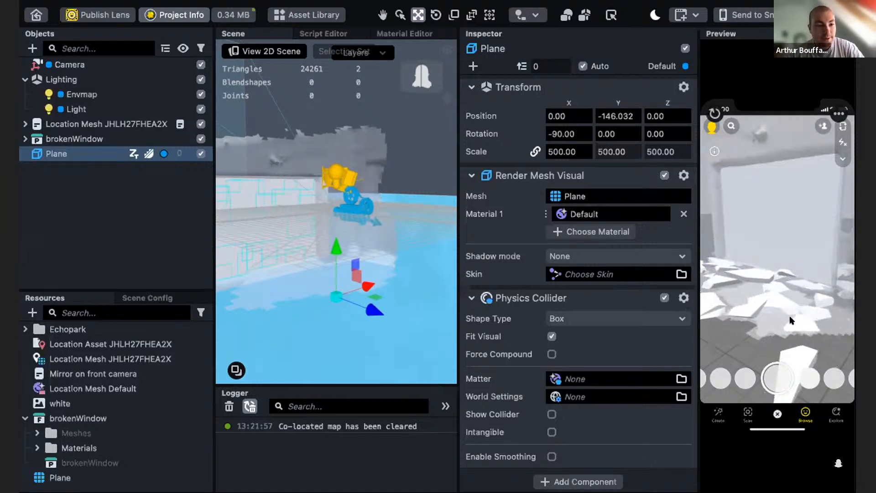
pyautogui.moveTo(764, 292); pyautogui.dragTo(788, 278, button='right')
pyautogui.scroll(-3, 788, 277)
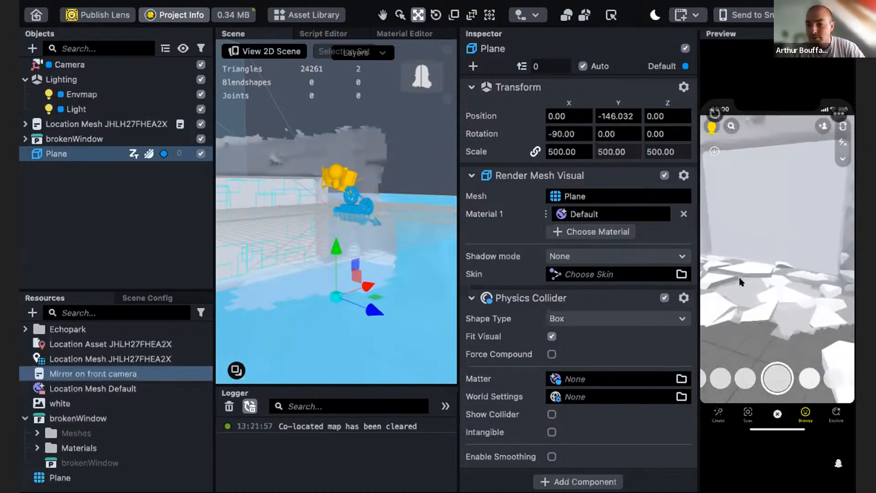
pyautogui.moveTo(817, 266); pyautogui.dragTo(723, 278, button='right')
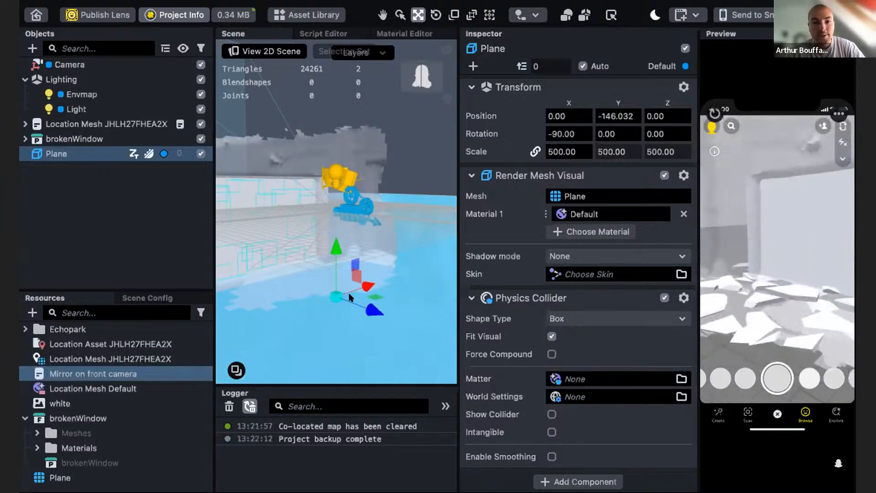
# - Search the Asset Library for glass and import the Double Sided Glass asset
pyautogui.click(301, 15)
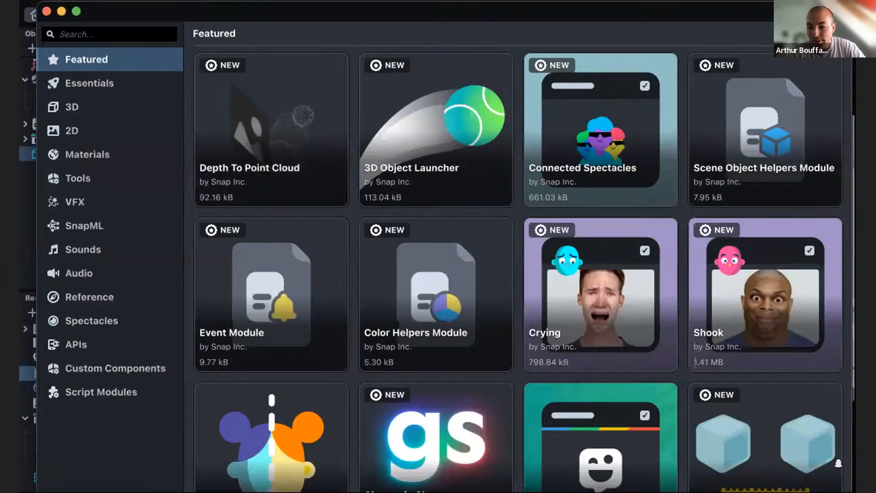
pyautogui.click(60, 34)
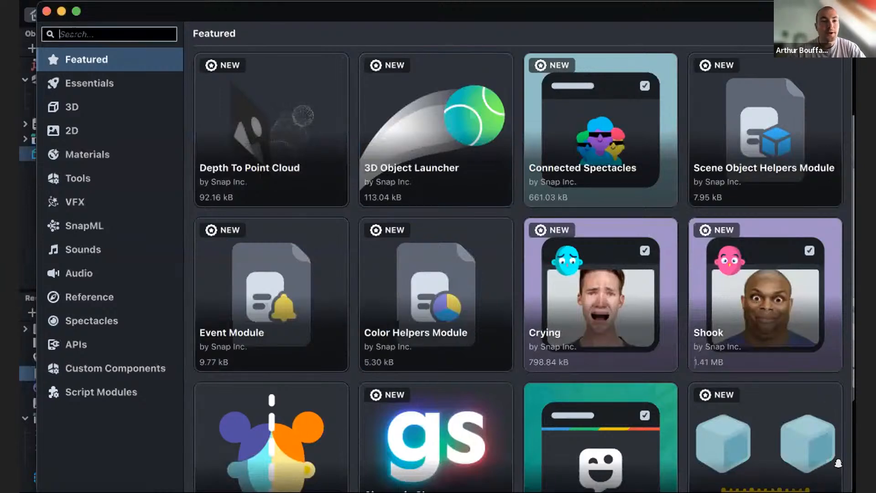
pyautogui.write('glas')
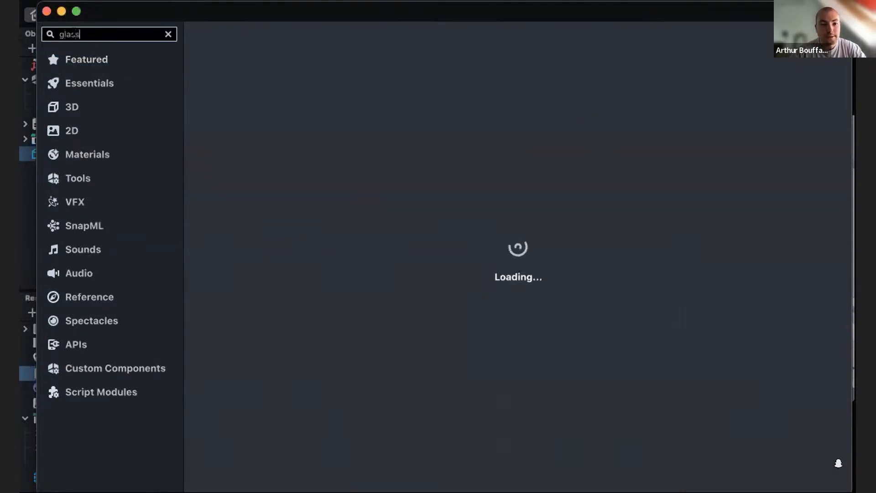
pyautogui.write('s')
pyautogui.moveTo(584, 201)
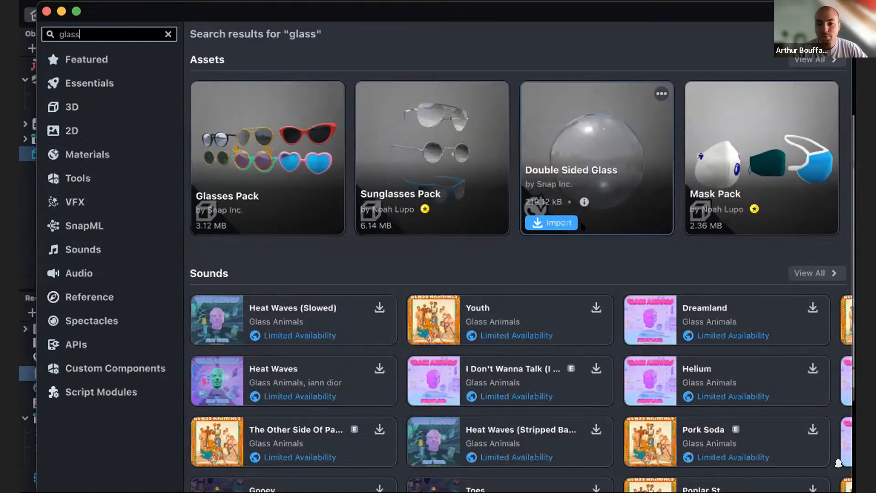
pyautogui.click(538, 223)
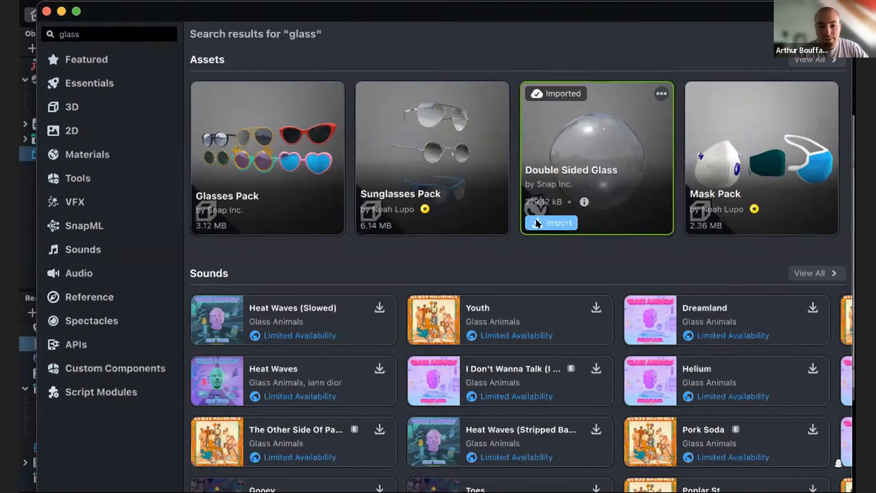
pyautogui.click(46, 11)
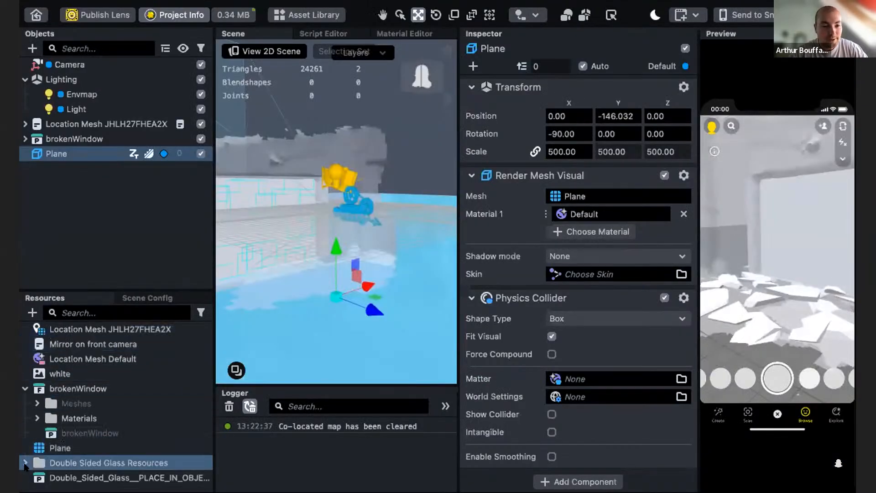
# - Expand the Double Sided Glass Resources materials folder to locate the Graph Glass material
pyautogui.click(24, 464)
pyautogui.scroll(-3, 27, 461)
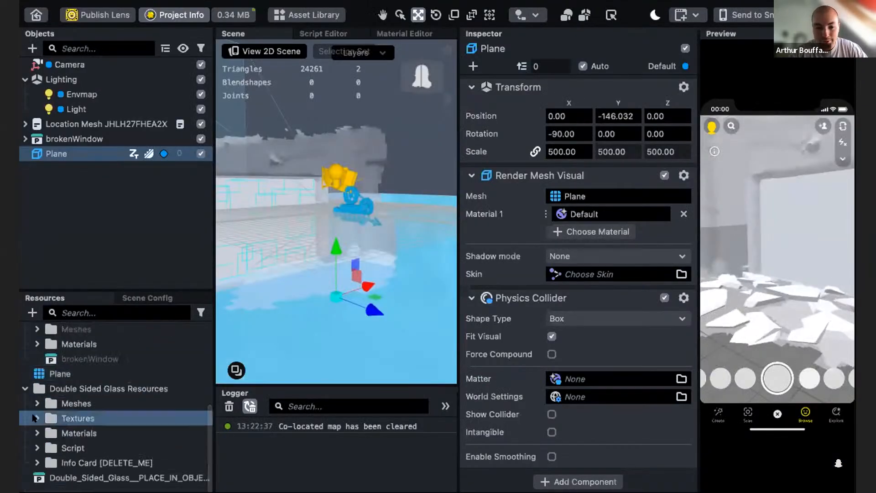
pyautogui.click(37, 433)
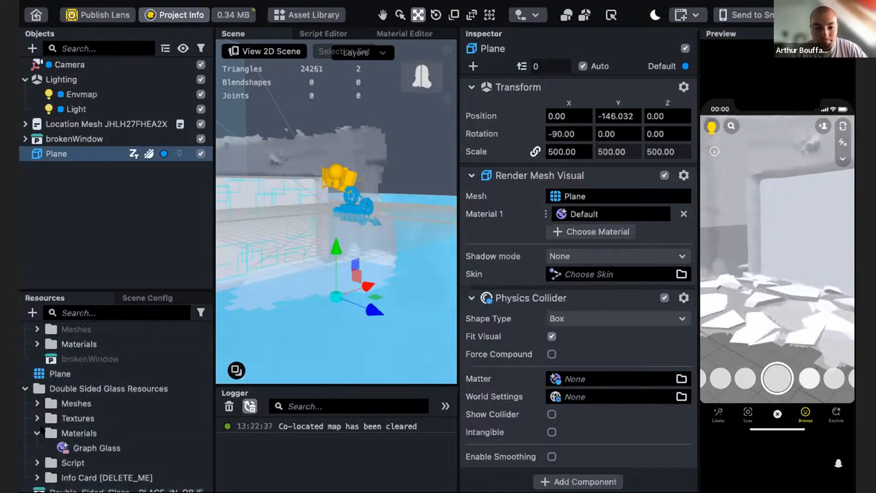
pyautogui.scroll(-1, 41, 429)
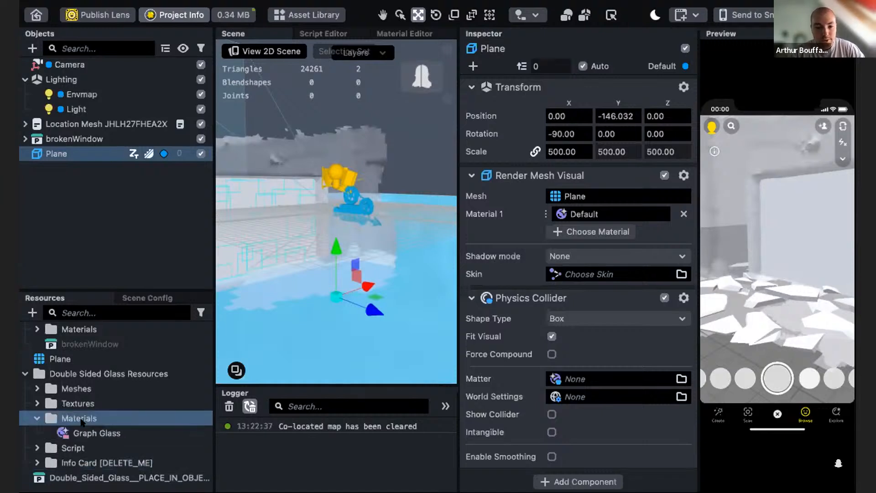
# - Rename the unfractured Cube inside brokenWindow to Window
pyautogui.click(24, 138)
pyautogui.click(97, 169)
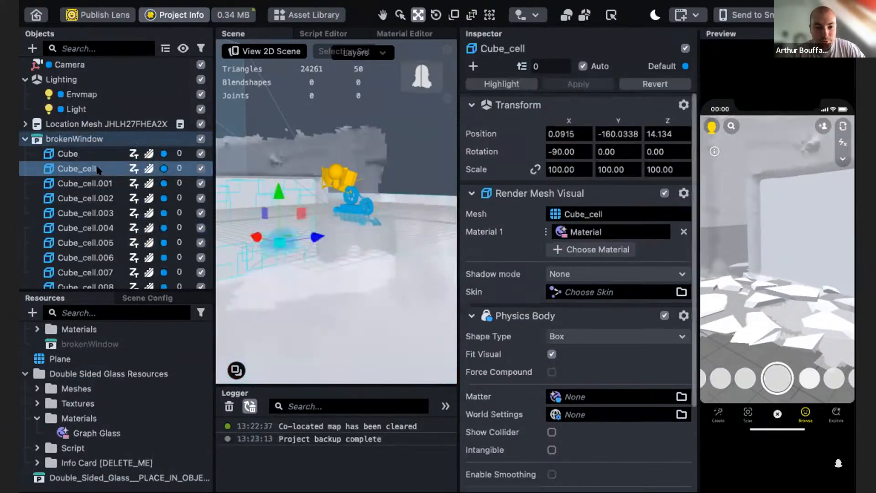
pyautogui.scroll(-5, 104, 210)
pyautogui.scroll(5, 105, 210)
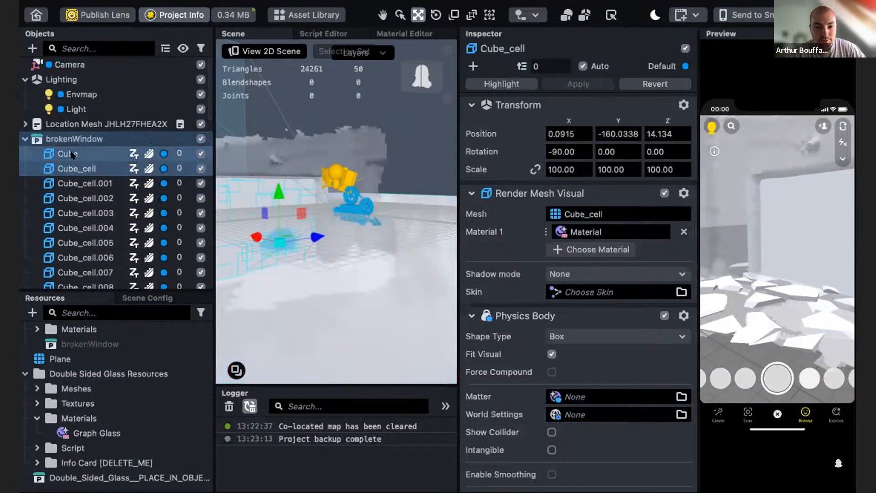
pyautogui.click(89, 154)
pyautogui.scroll(-15, 111, 250)
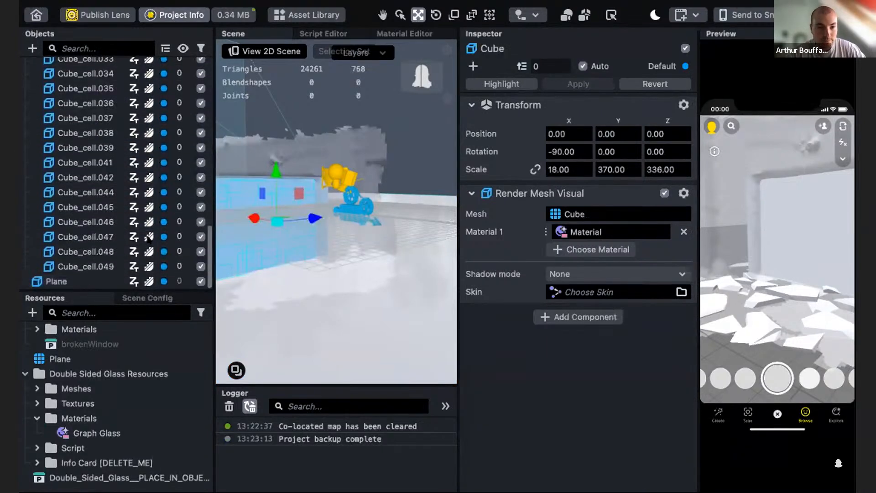
pyautogui.scroll(15, 111, 250)
pyautogui.click(77, 153)
pyautogui.doubleClick(76, 153)
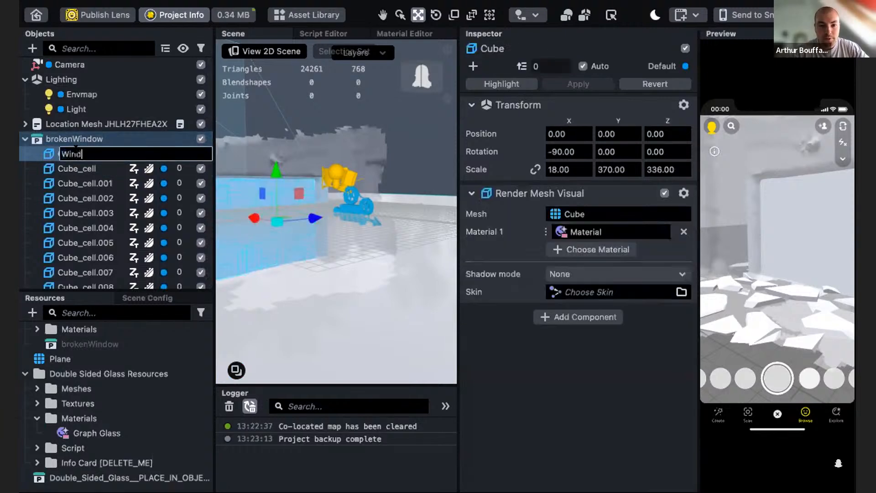
pyautogui.press('Return')
# - Select all 49 wall cells and apply the Graph Glass material to them
pyautogui.scroll(-5, 109, 235)
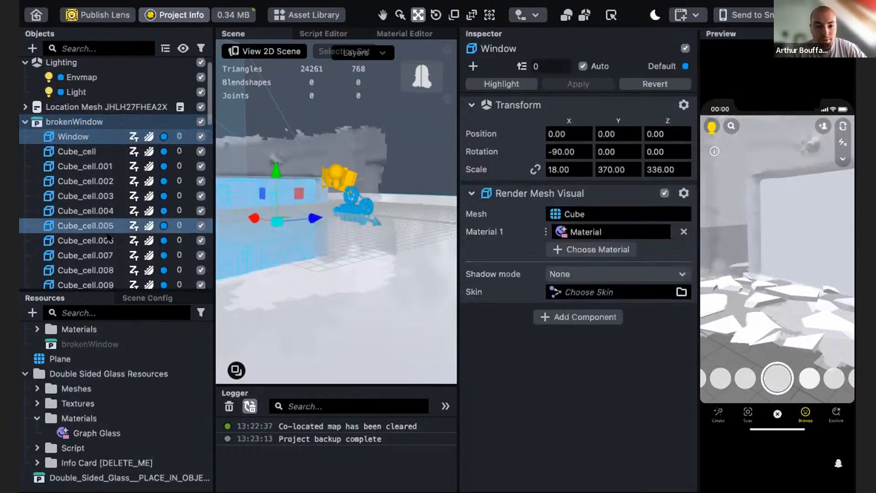
pyautogui.scroll(-10, 108, 236)
pyautogui.keyDown('shift'); pyautogui.click(89, 266); pyautogui.keyUp('shift')
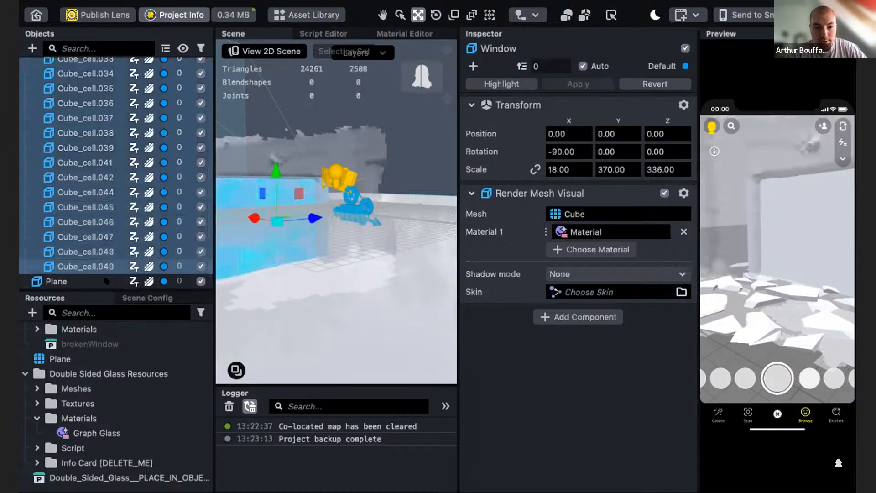
pyautogui.moveTo(72, 435); pyautogui.dragTo(606, 237)
pyautogui.moveTo(533, 221); pyautogui.dragTo(586, 215)
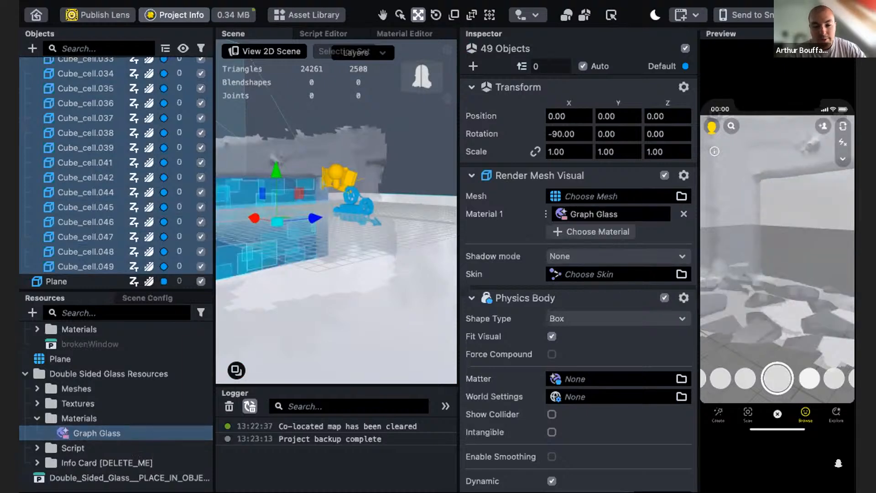
# - Restart the preview and inspect the glass cells in the scene
pyautogui.moveTo(741, 268); pyautogui.dragTo(788, 278, button='right')
pyautogui.click(715, 113)
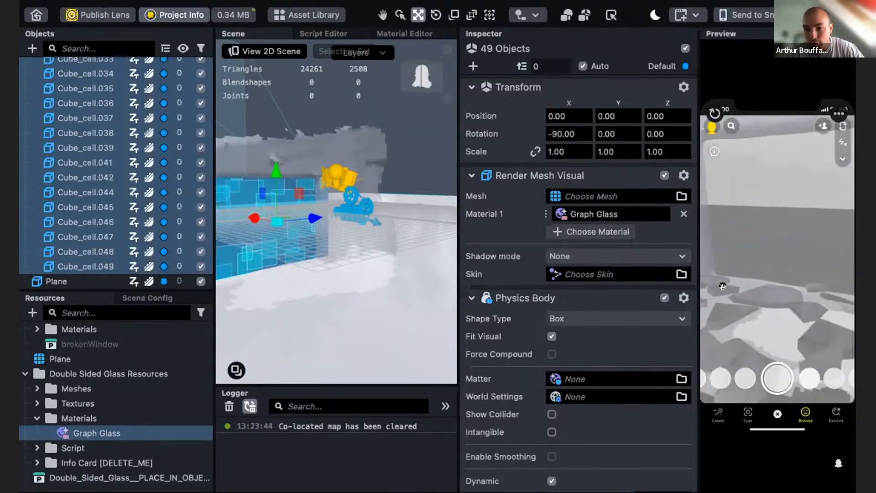
pyautogui.keyDown('alt'); pyautogui.moveTo(293, 285); pyautogui.dragTo(346, 285); pyautogui.keyUp('alt')
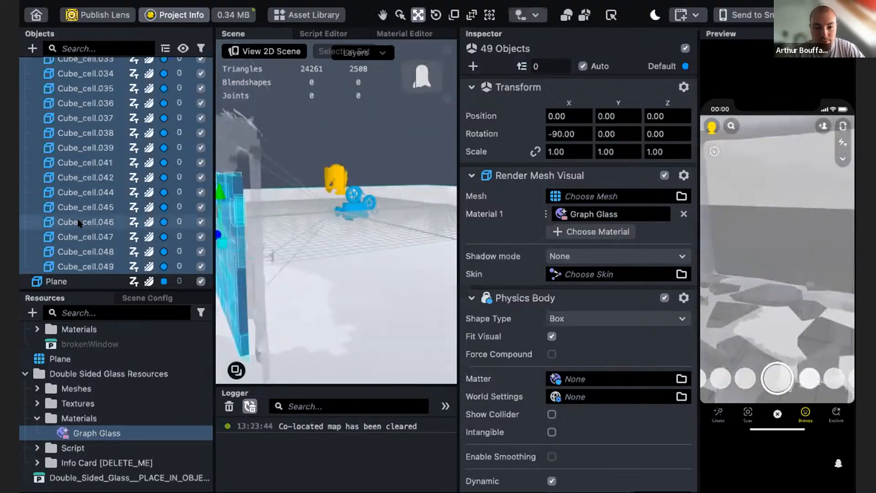
# - Select brokenWindow and scale it thinner along X to about 0.1245 with the Scale tool
pyautogui.scroll(10, 71, 111)
pyautogui.click(72, 113)
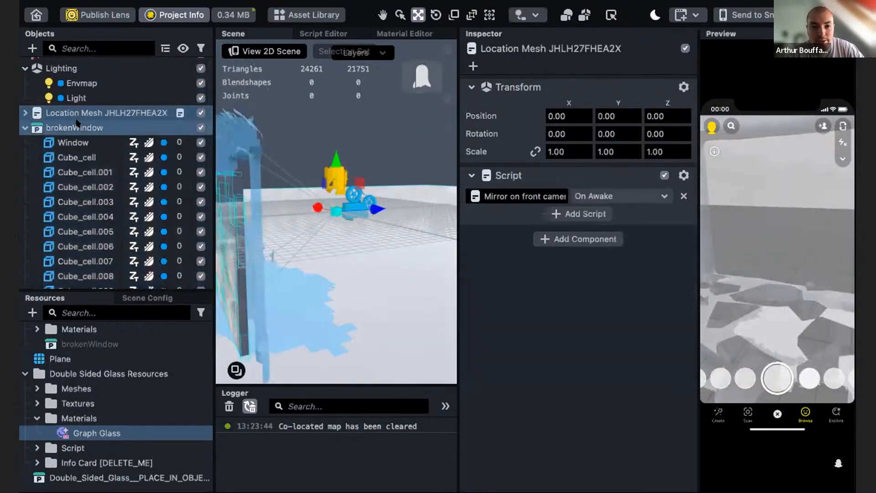
pyautogui.click(73, 128)
pyautogui.keyDown('alt'); pyautogui.moveTo(349, 290); pyautogui.dragTo(338, 297); pyautogui.keyUp('alt')
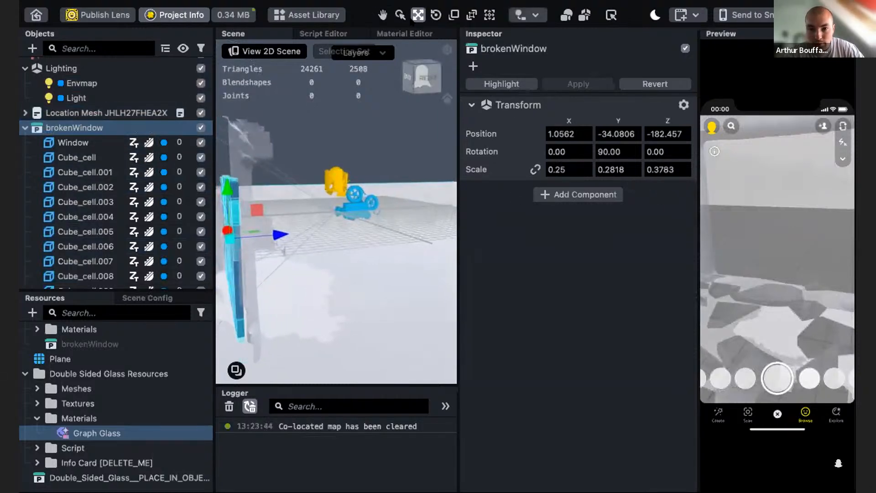
pyautogui.click(454, 16)
pyautogui.keyDown('alt'); pyautogui.moveTo(267, 256); pyautogui.dragTo(259, 222); pyautogui.keyUp('alt')
pyautogui.scroll(5, 284, 237)
pyautogui.moveTo(308, 256)
pyautogui.keyDown('alt'); pyautogui.mouseDown()
pyautogui.moveTo(327, 261)
pyautogui.moveTo(318, 258)
pyautogui.mouseUp(); pyautogui.keyUp('alt')
# - Restart the preview to check the thinner glass wall breaking
pyautogui.click(713, 112)
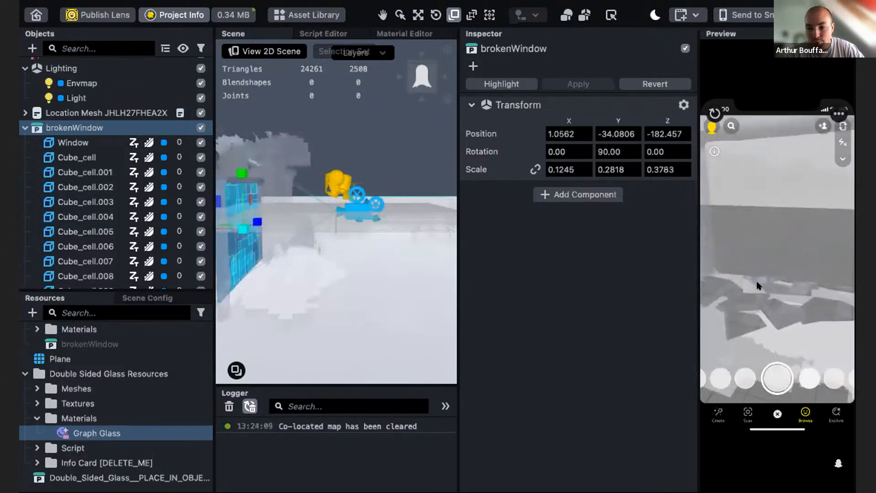
pyautogui.moveTo(771, 298); pyautogui.dragTo(751, 303)
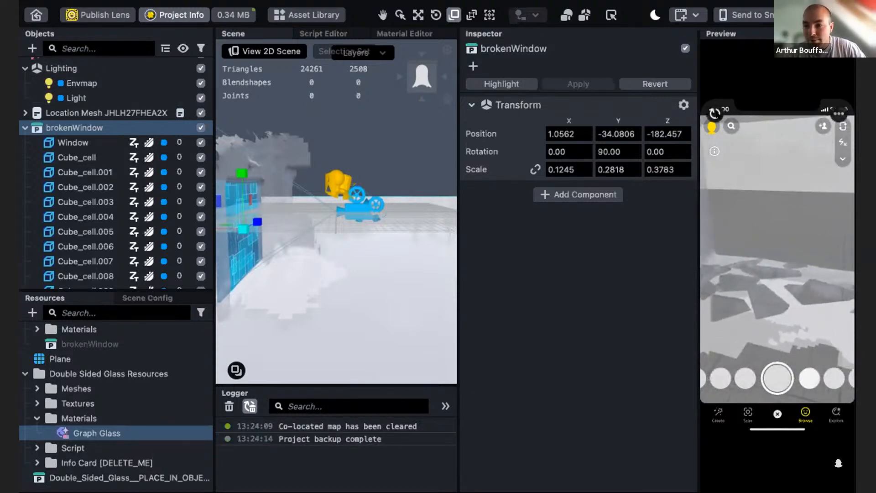
pyautogui.click(714, 113)
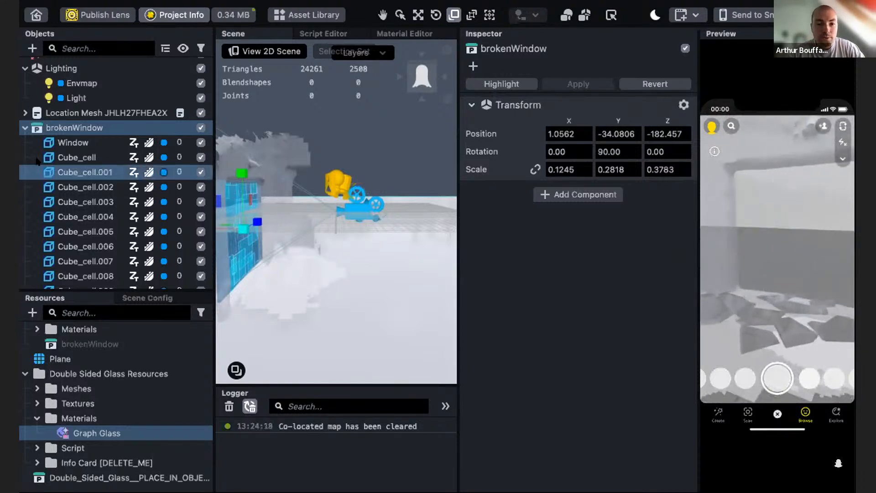
# - Collapse the brokenWindow object and glass resources folder, and restart the preview
pyautogui.click(25, 127)
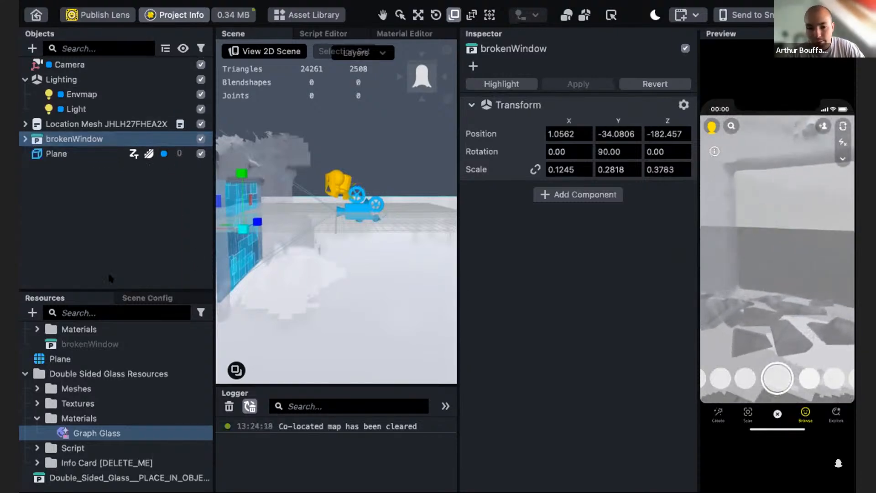
pyautogui.click(24, 374)
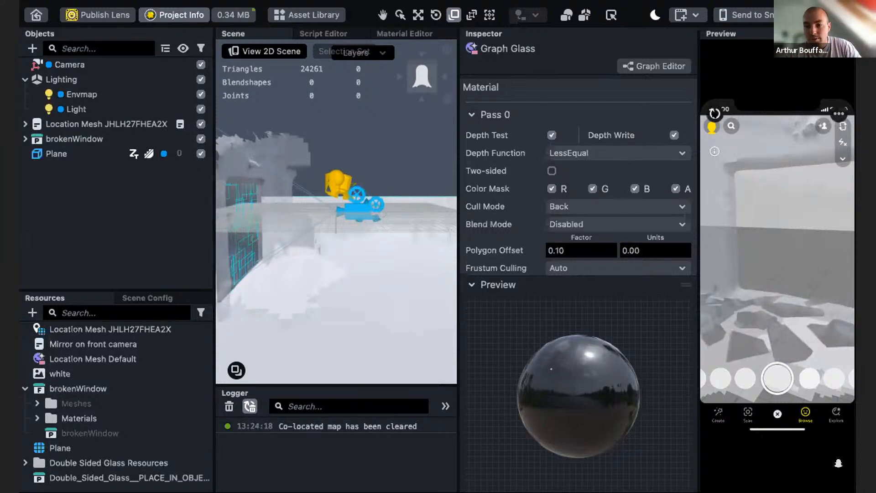
pyautogui.click(715, 113)
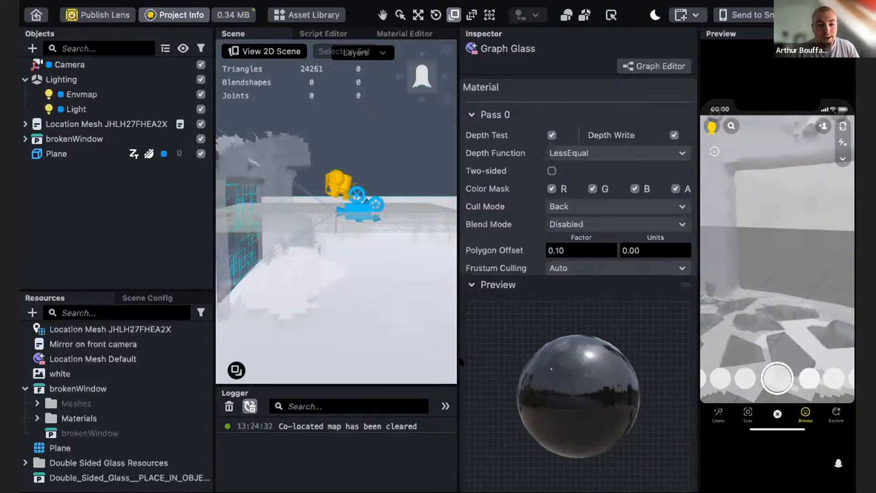
pyautogui.scroll(3, 172, 441)
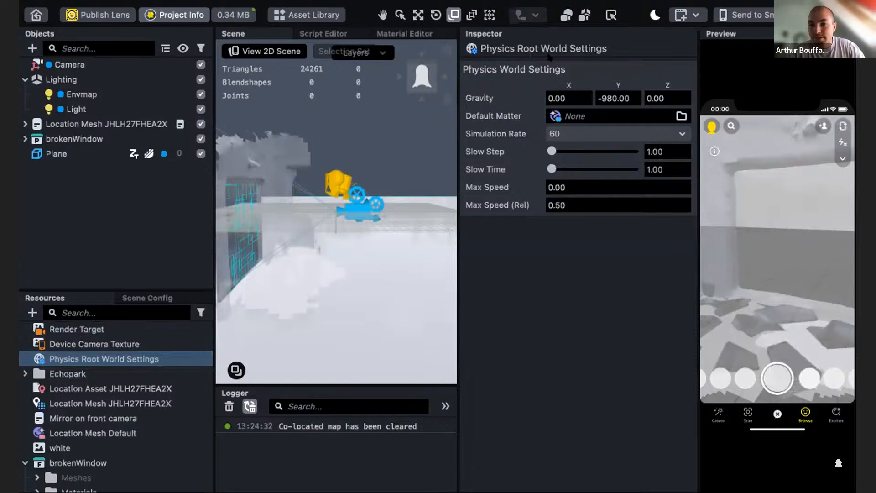
# - Set the physics world Simulation Rate to 30 and tap the wall in the preview to test it
pyautogui.click(566, 134)
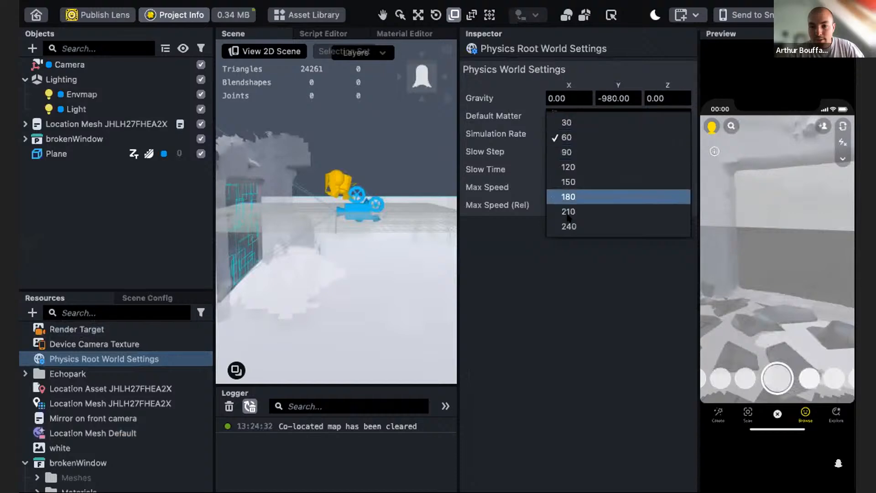
pyautogui.click(566, 122)
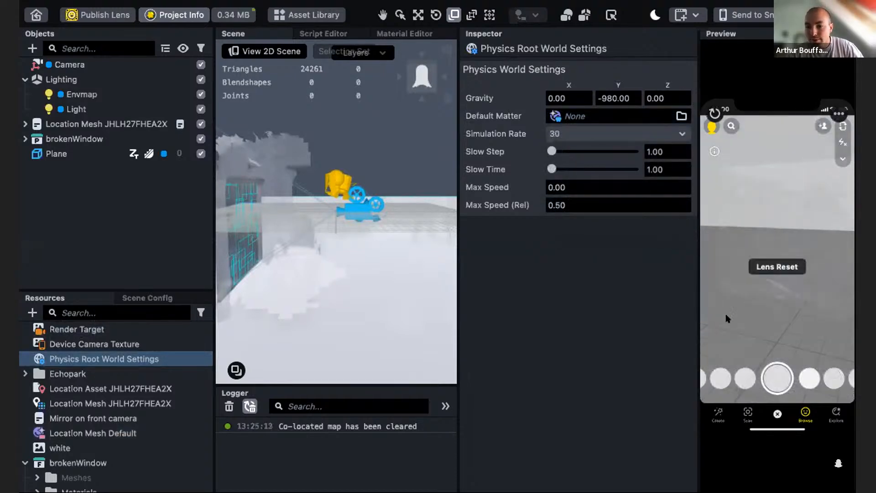
pyautogui.moveTo(755, 314); pyautogui.dragTo(757, 318, button='right')
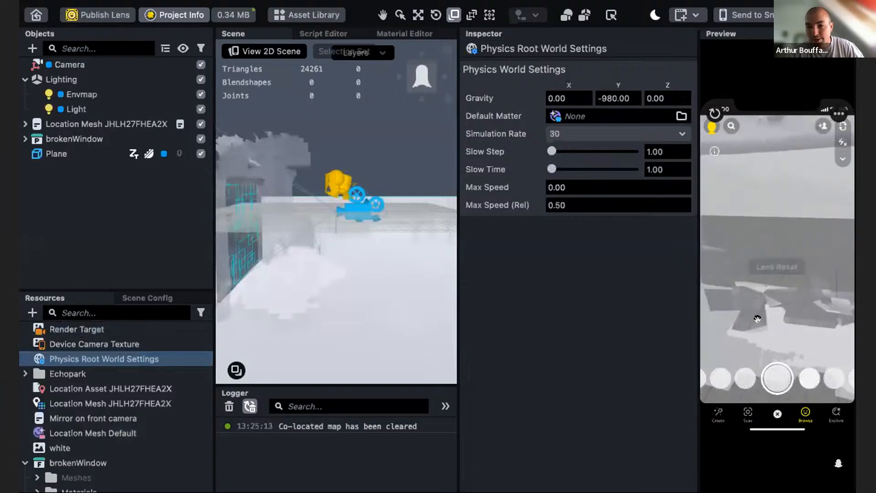
# - Set the physics world Simulation Rate to 60
pyautogui.click(593, 133)
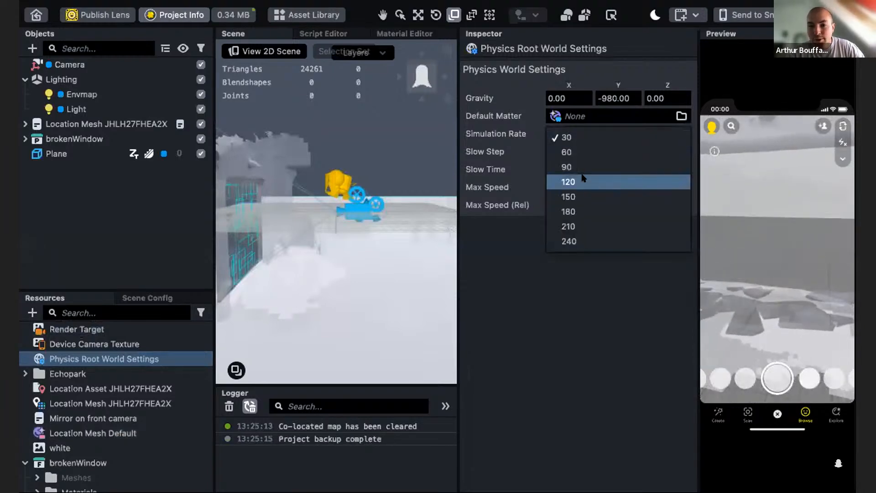
pyautogui.click(567, 152)
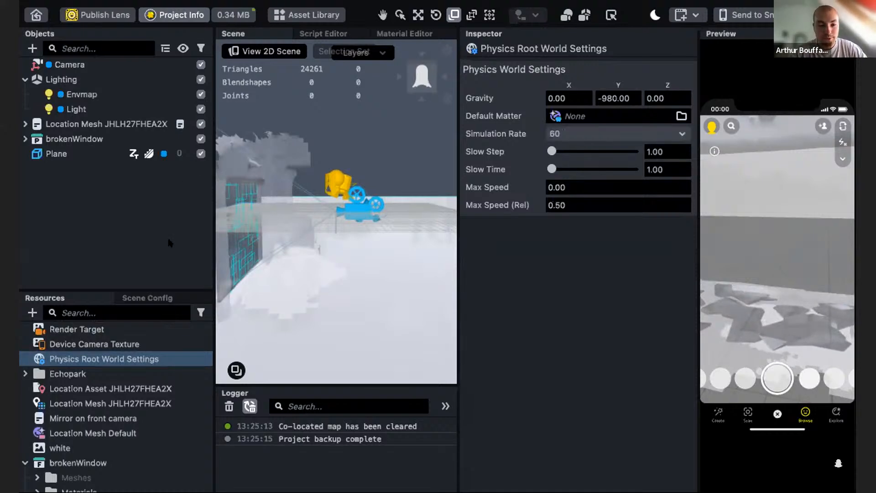
# - Open the Main Controller script in the Script Editor and enlarge the editor panel
pyautogui.scroll(-3, 108, 396)
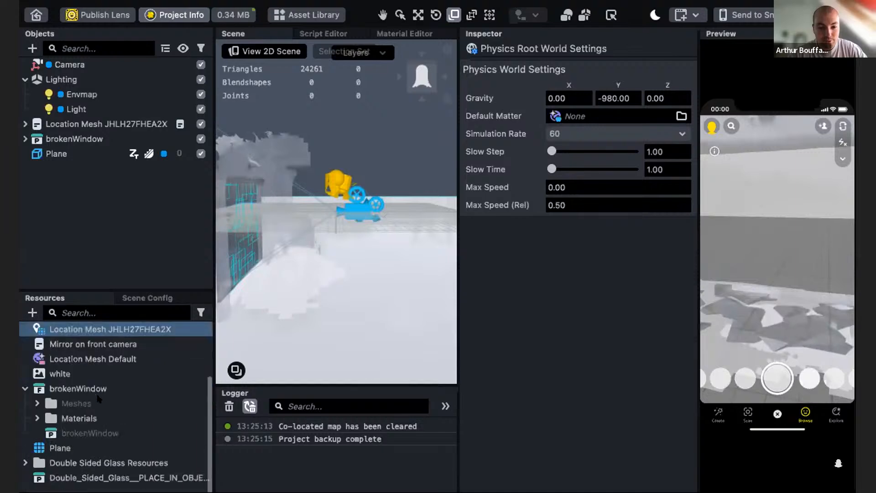
pyautogui.click(26, 389)
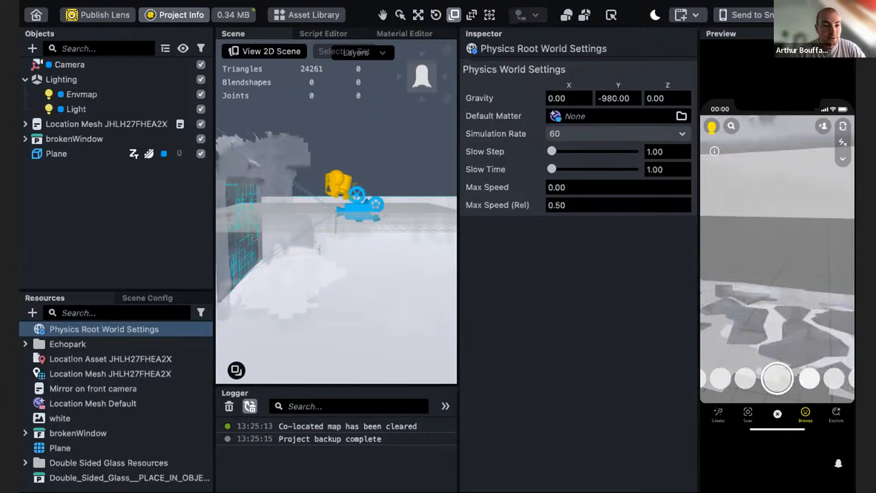
pyautogui.moveTo(37, 264); pyautogui.dragTo(102, 474)
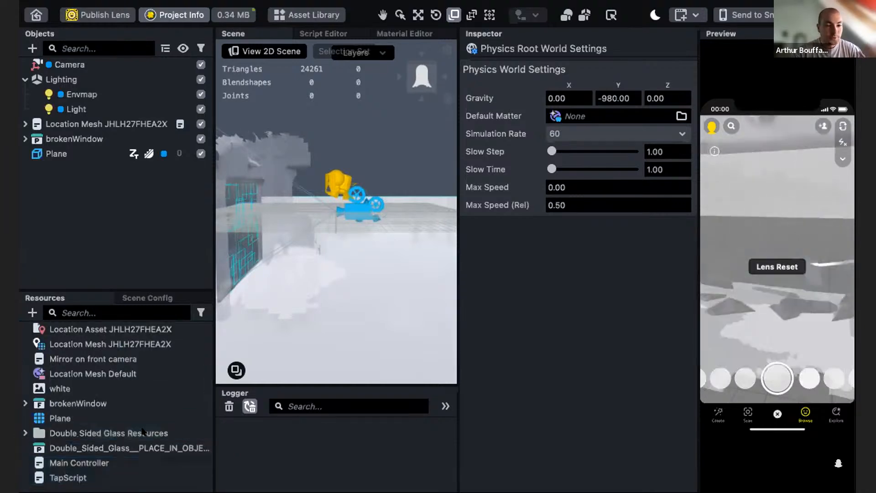
pyautogui.click(73, 476)
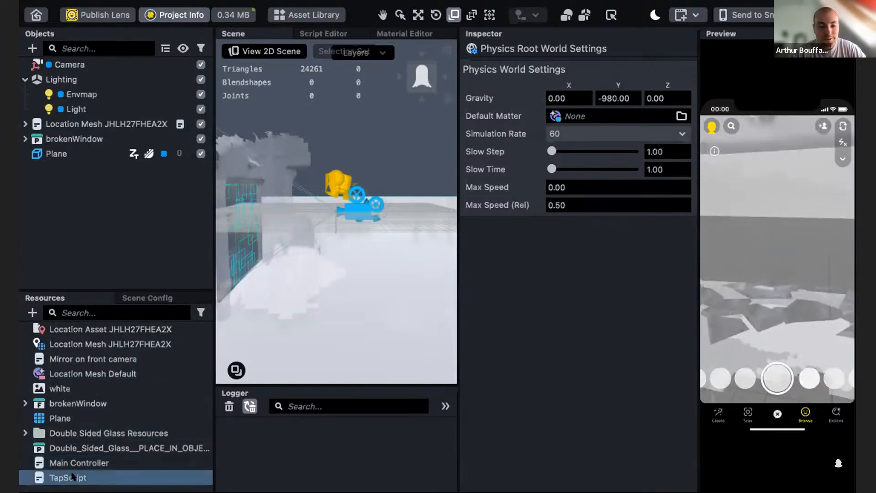
pyautogui.click(77, 464)
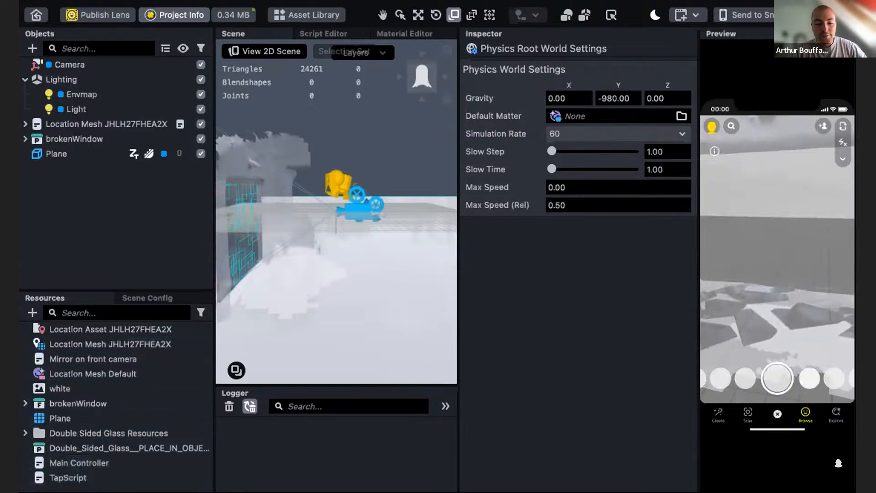
pyautogui.doubleClick(60, 463)
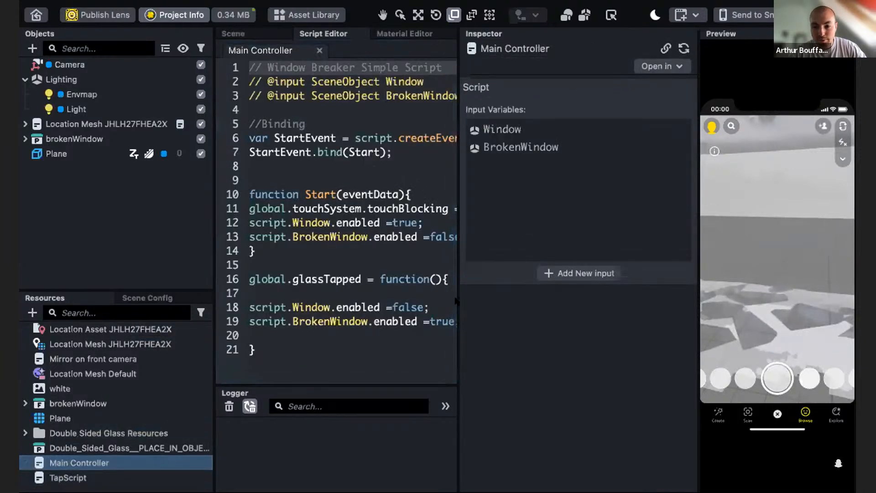
pyautogui.moveTo(319, 35); pyautogui.dragTo(452, 119)
pyautogui.moveTo(310, 112); pyautogui.dragTo(310, 114)
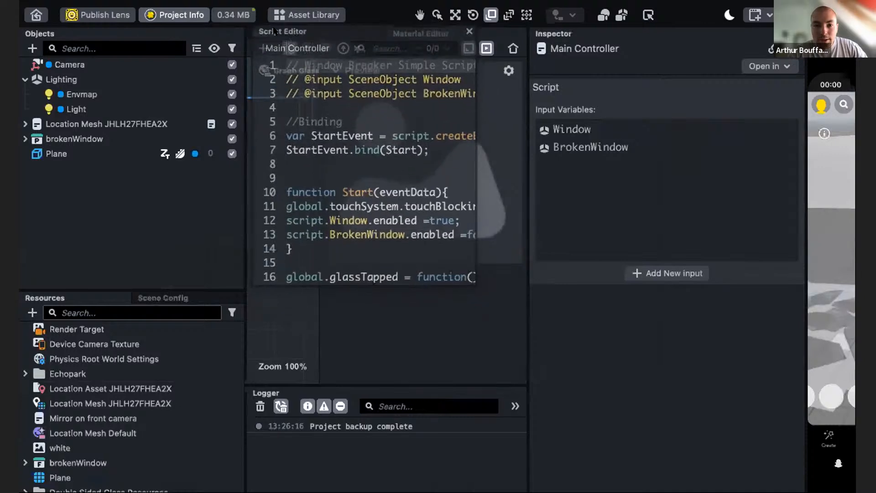
pyautogui.moveTo(528, 224); pyautogui.dragTo(775, 237)
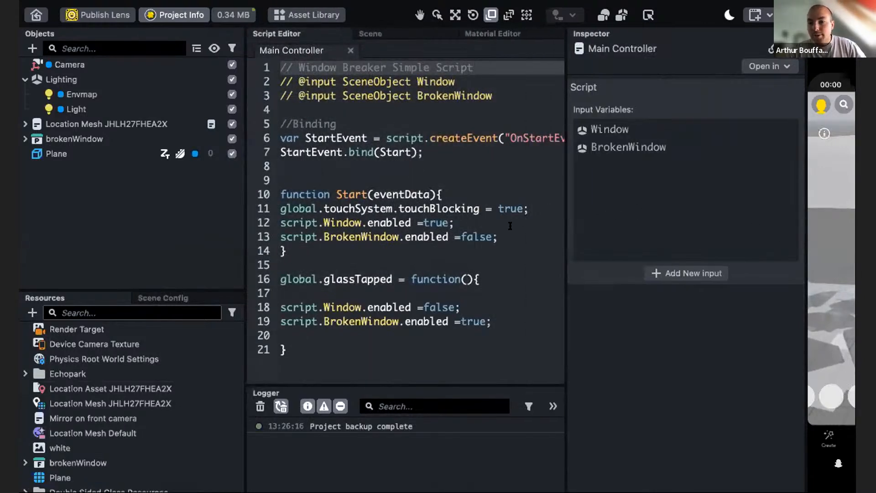
pyautogui.moveTo(245, 194); pyautogui.dragTo(121, 189)
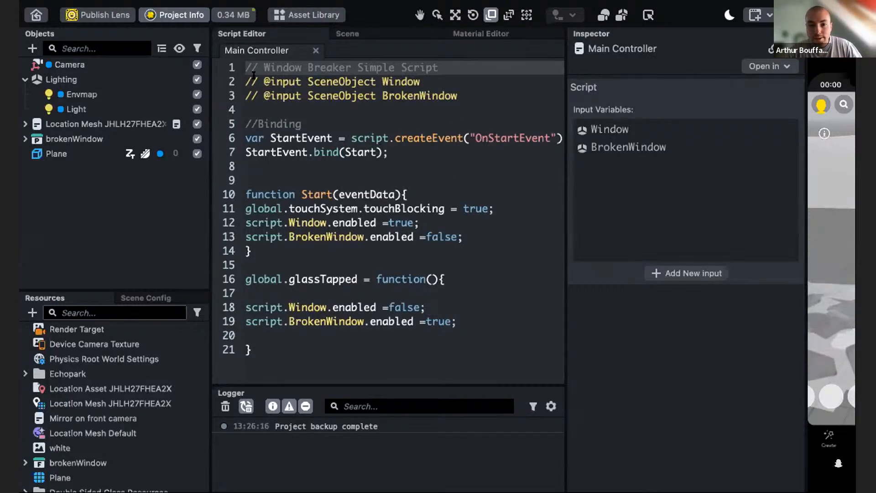
# - Read through the script's Window and BrokenWindow input declarations and OnStartEvent binding
pyautogui.moveTo(470, 99); pyautogui.dragTo(232, 82)
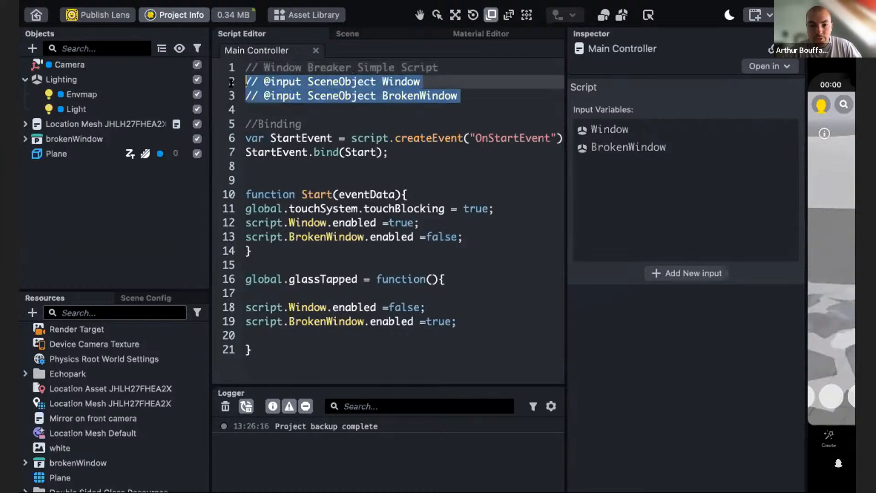
pyautogui.click(473, 108)
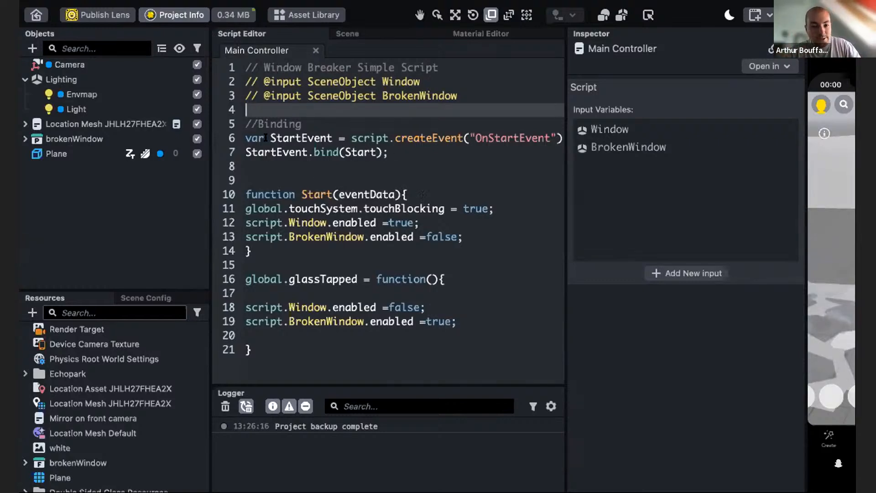
pyautogui.moveTo(251, 124); pyautogui.dragTo(412, 154)
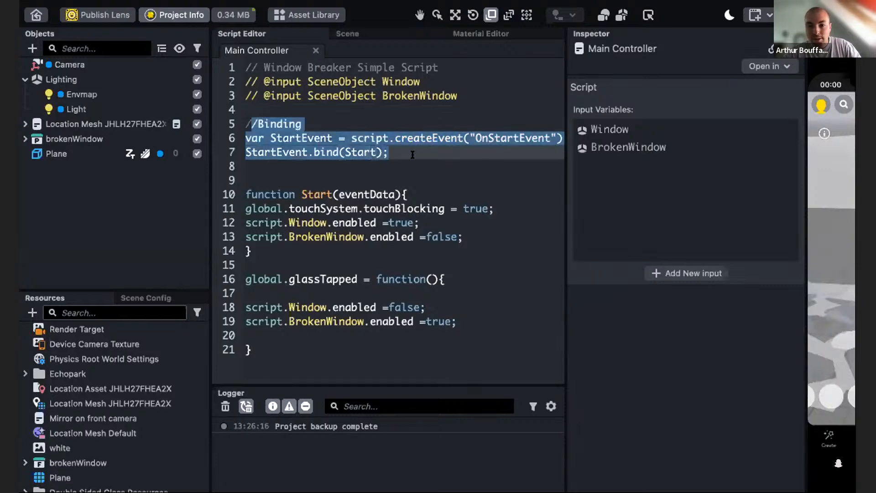
pyautogui.click(476, 188)
pyautogui.hscroll(1, 474, 185)
pyautogui.hscroll(-1, 475, 184)
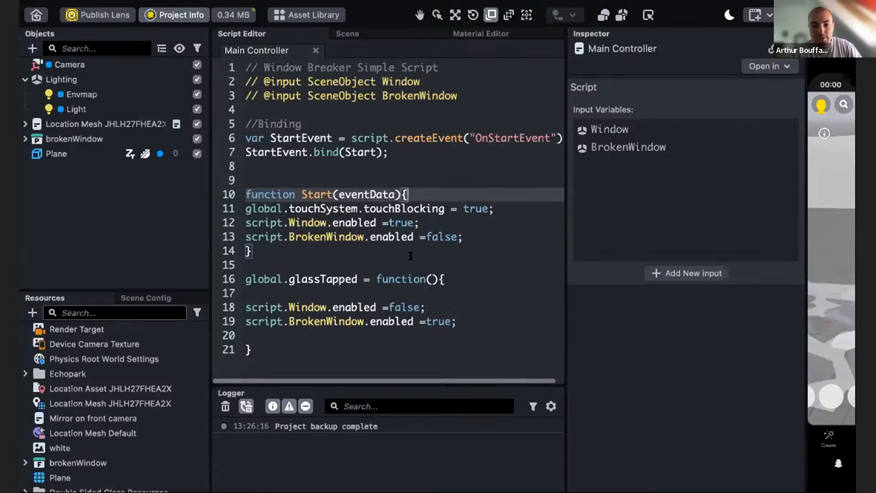
# - Examine the Start function's touch blocking and enable lines and the glassTapped function
pyautogui.moveTo(249, 177); pyautogui.dragTo(466, 238)
pyautogui.click(467, 238)
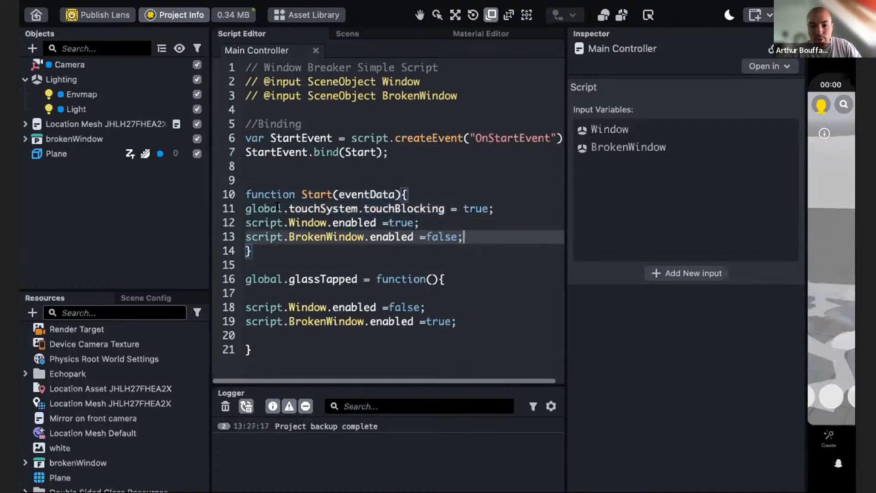
pyautogui.moveTo(496, 208); pyautogui.dragTo(245, 208)
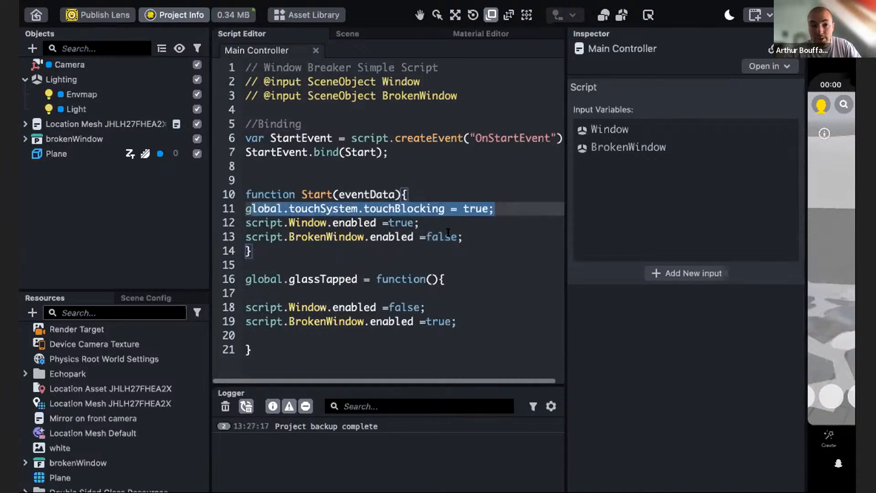
pyautogui.click(471, 232)
pyautogui.moveTo(497, 208); pyautogui.dragTo(244, 208)
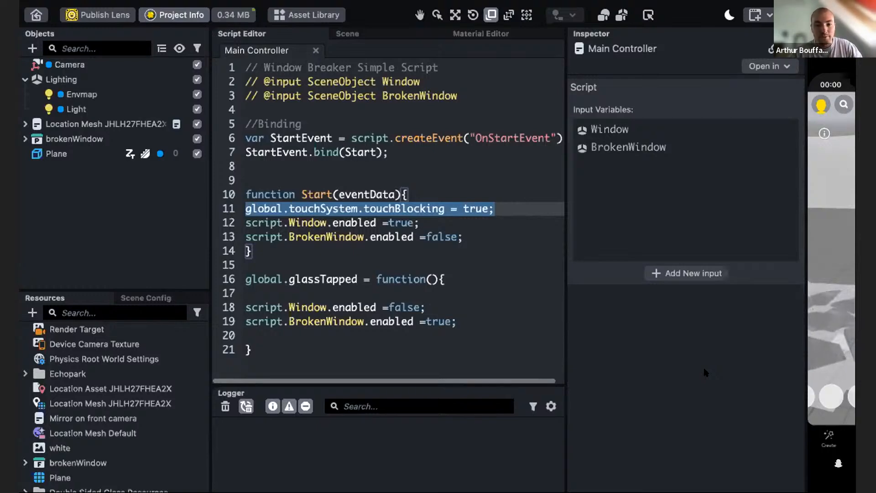
pyautogui.click(282, 236)
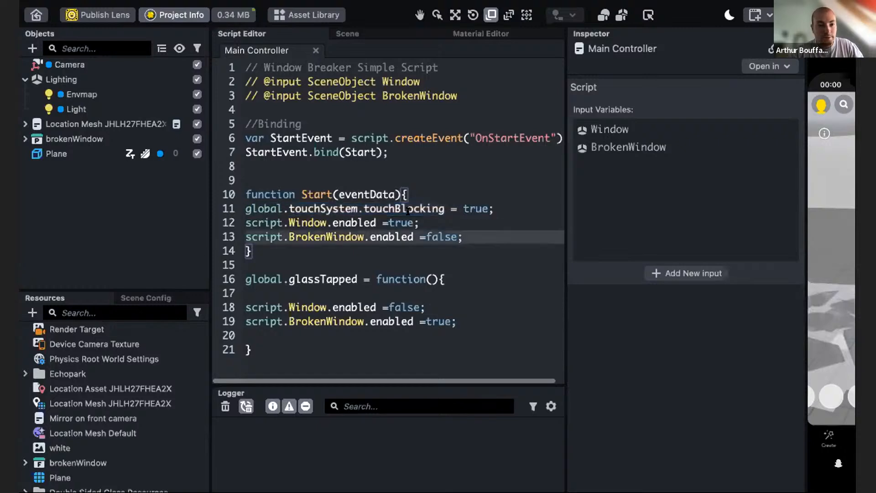
pyautogui.click(335, 210)
pyautogui.moveTo(335, 210); pyautogui.dragTo(242, 209)
pyautogui.moveTo(495, 209); pyautogui.dragTo(276, 210)
pyautogui.click(432, 257)
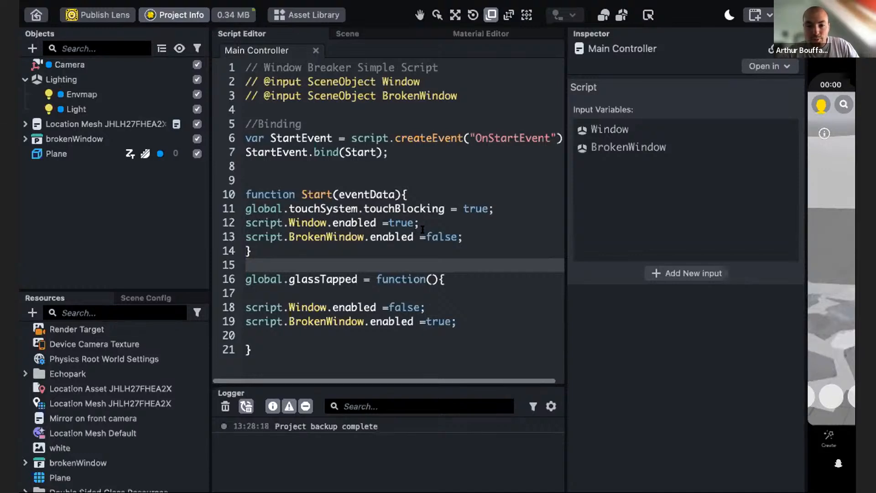
pyautogui.moveTo(470, 234); pyautogui.dragTo(247, 223)
pyautogui.click(342, 222)
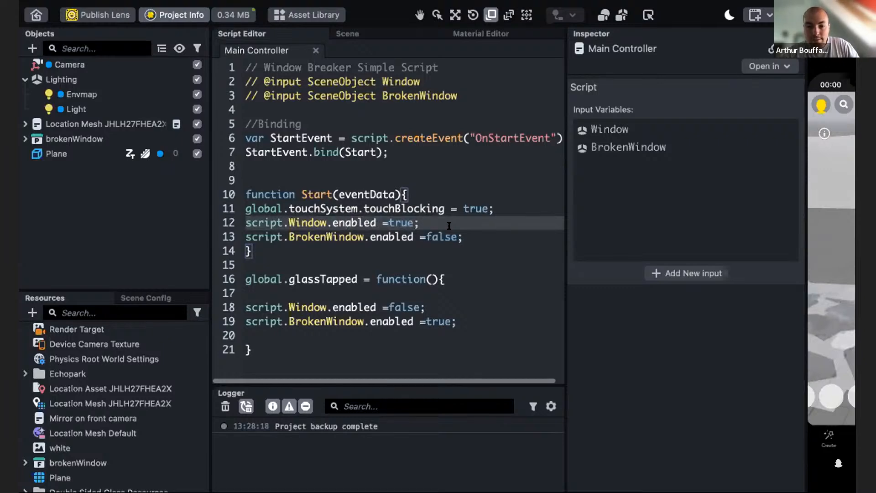
pyautogui.moveTo(245, 237); pyautogui.dragTo(283, 237)
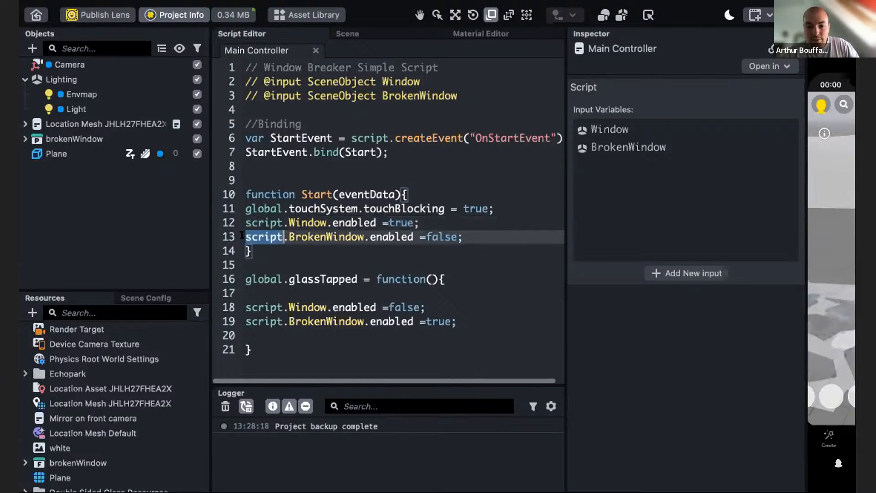
pyautogui.click(324, 248)
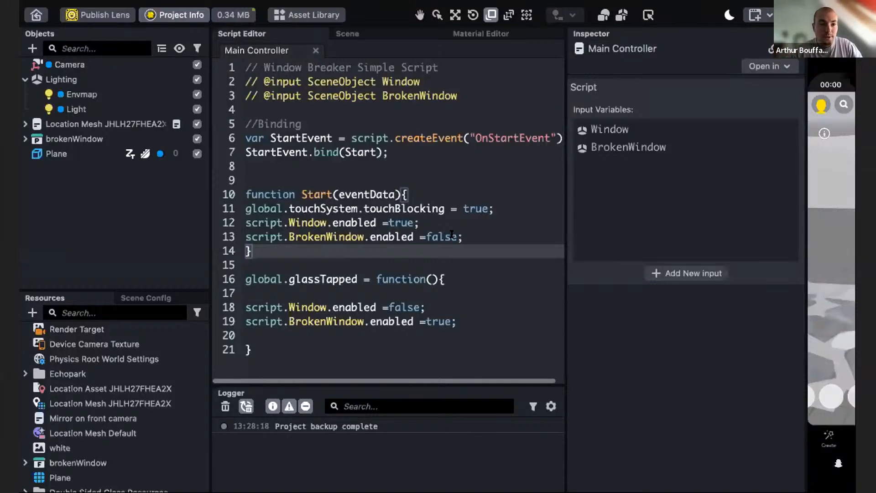
pyautogui.moveTo(261, 267); pyautogui.dragTo(333, 348)
pyautogui.click(313, 355)
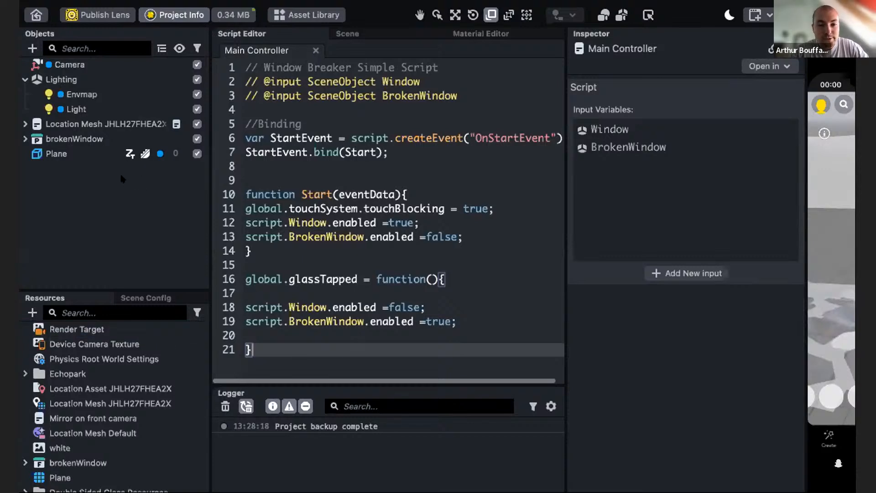
pyautogui.click(31, 49)
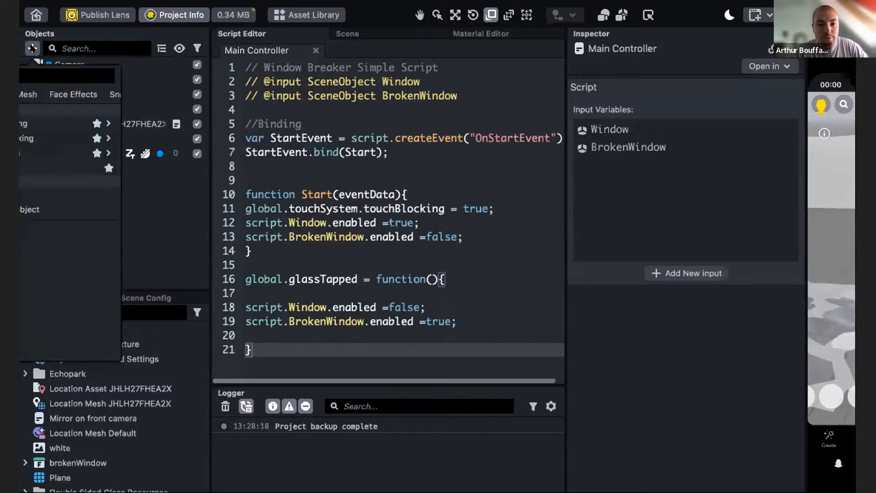
pyautogui.click(142, 193)
pyautogui.rightClick(87, 182)
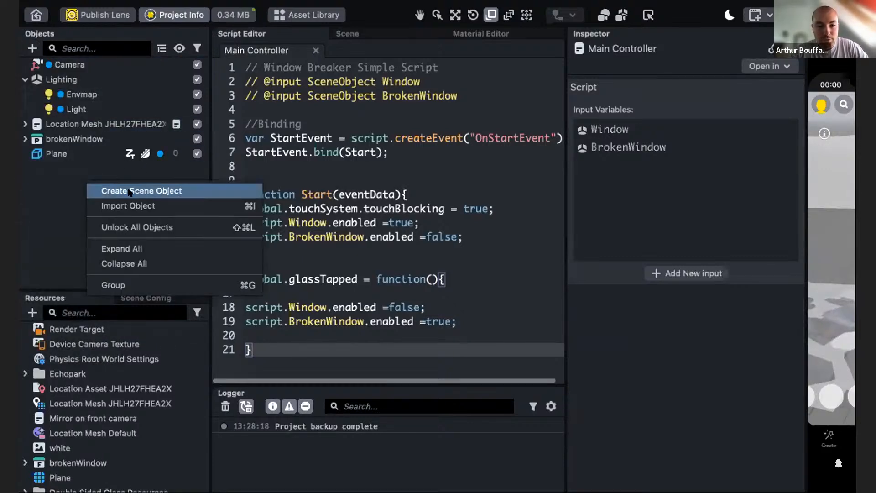
pyautogui.click(129, 191)
pyautogui.press('BackSpace')
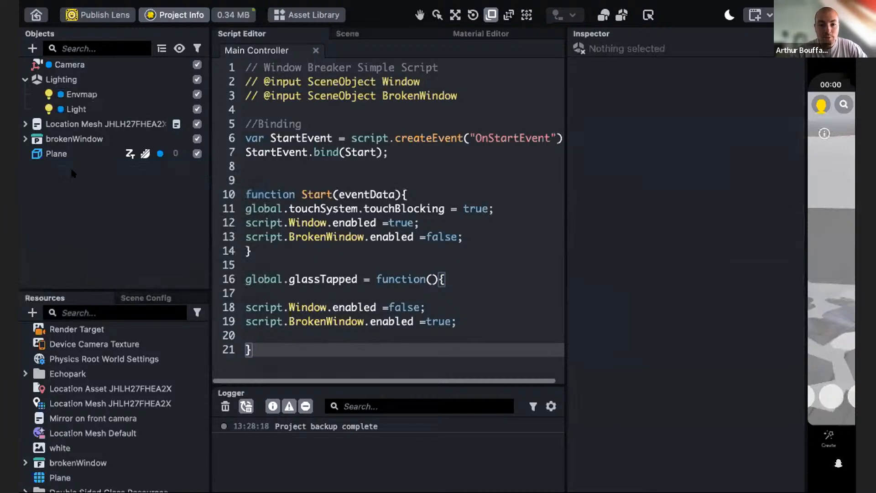
# - Create a new empty scene object in the Objects hierarchy
pyautogui.rightClick(65, 183)
pyautogui.click(82, 191)
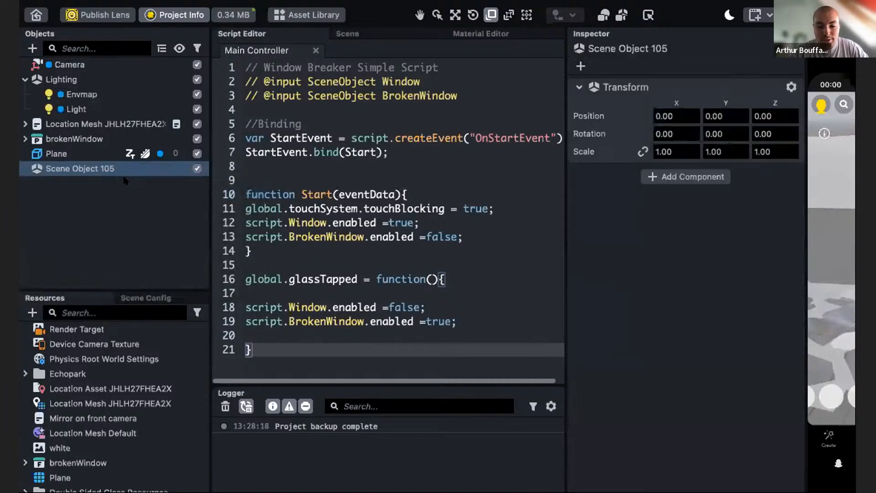
# - Rename the new scene object to Main Controller
pyautogui.press('Return')
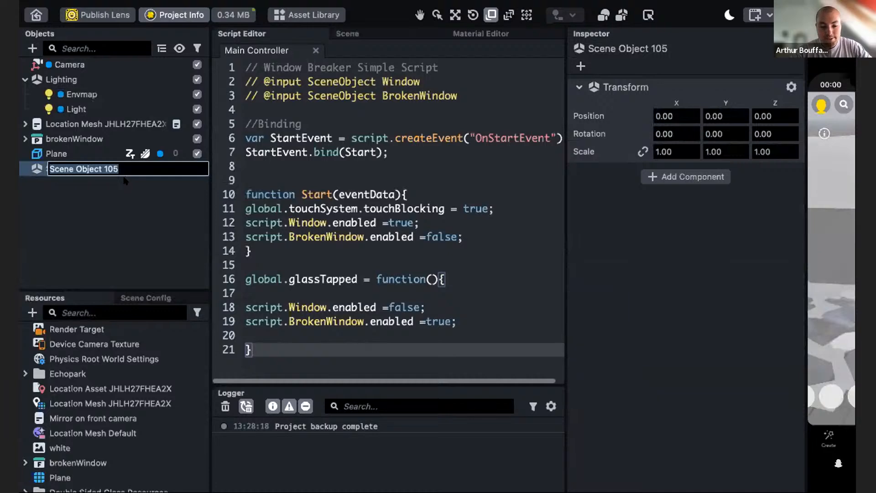
pyautogui.write('Main ')
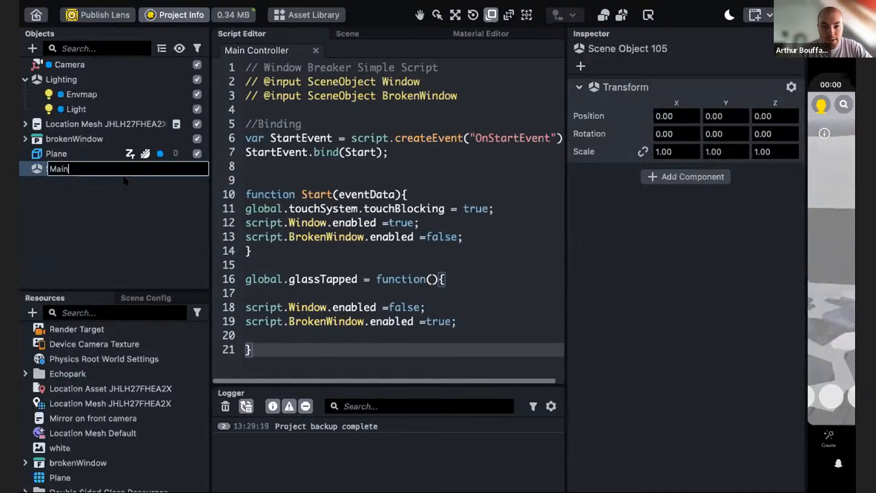
pyautogui.write('Controller')
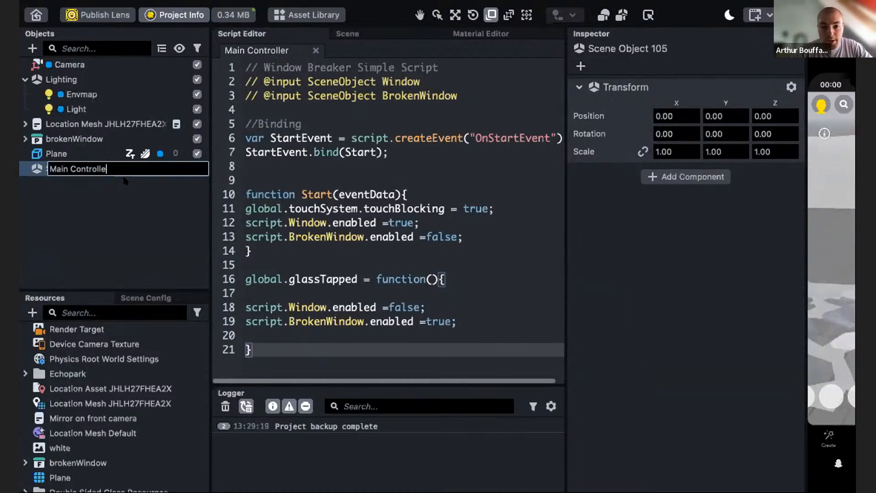
pyautogui.press('Return')
# - Attach the Main Controller script to the Main Controller object and assign the Window object to its Window input
pyautogui.scroll(-3, 68, 392)
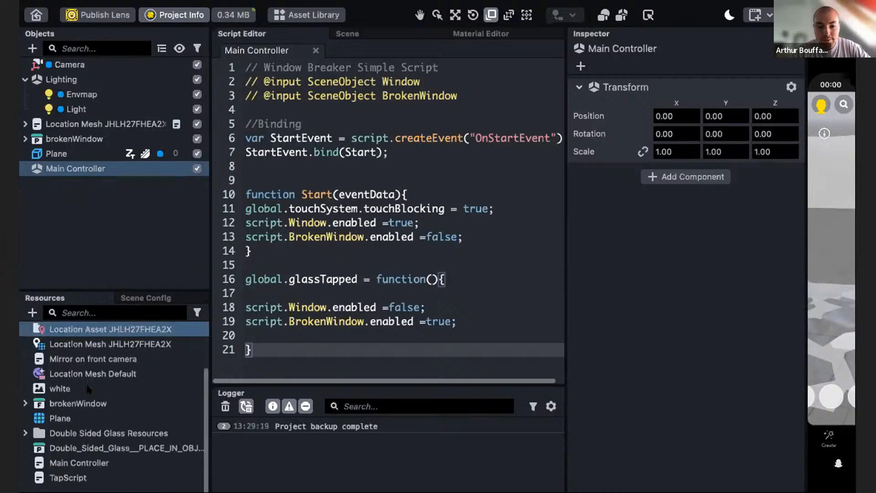
pyautogui.click(58, 462)
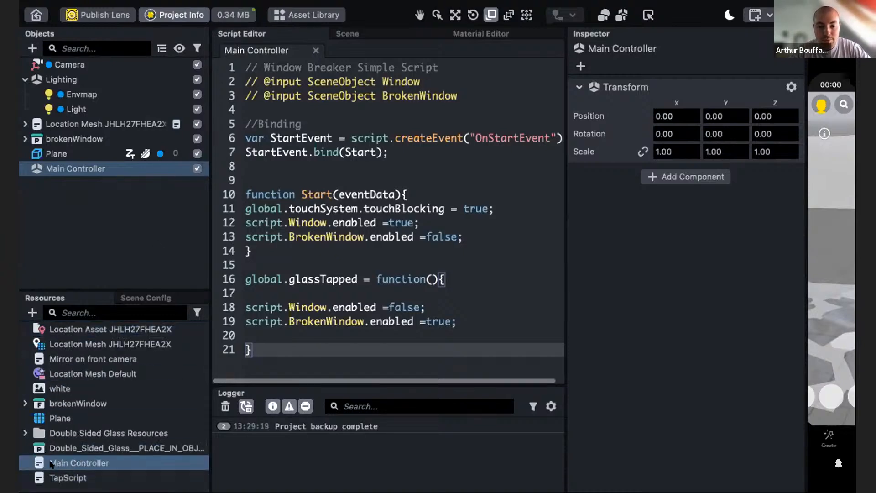
pyautogui.keyDown('shift'); pyautogui.click(58, 448); pyautogui.keyUp('shift')
pyautogui.moveTo(58, 447); pyautogui.dragTo(666, 262)
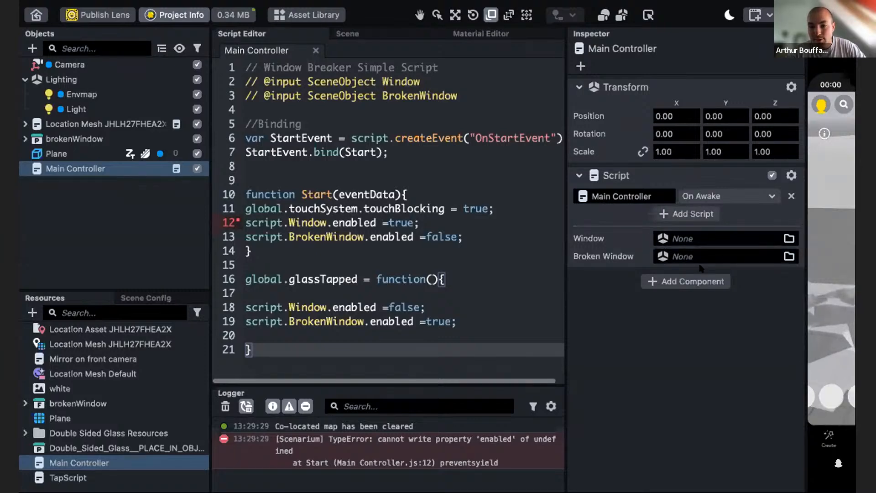
pyautogui.click(25, 139)
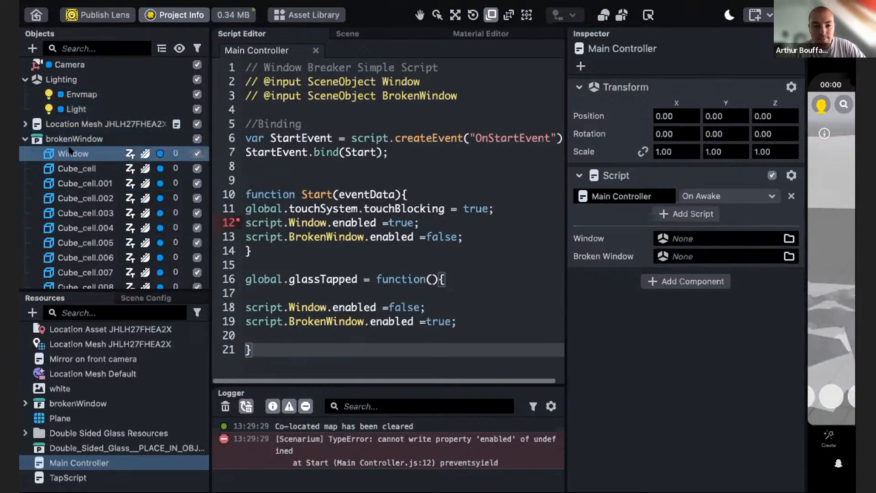
pyautogui.moveTo(72, 150); pyautogui.dragTo(688, 244)
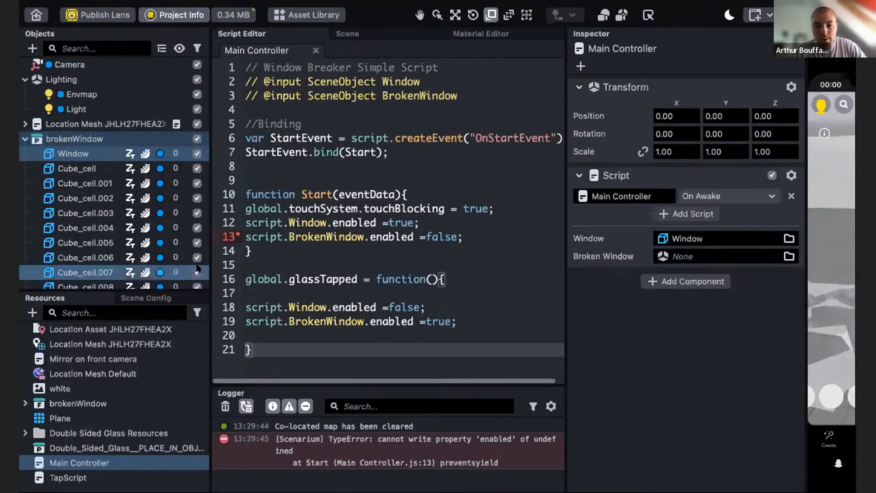
# - Select all Cube_cell fragments under brokenWindow and group them under a new parent object
pyautogui.scroll(-10, 84, 192)
pyautogui.scroll(10, 84, 192)
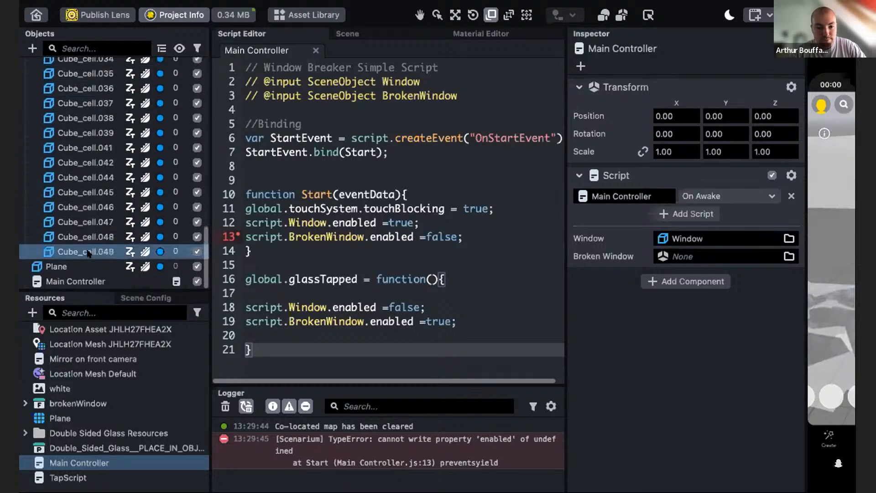
pyautogui.click(92, 170)
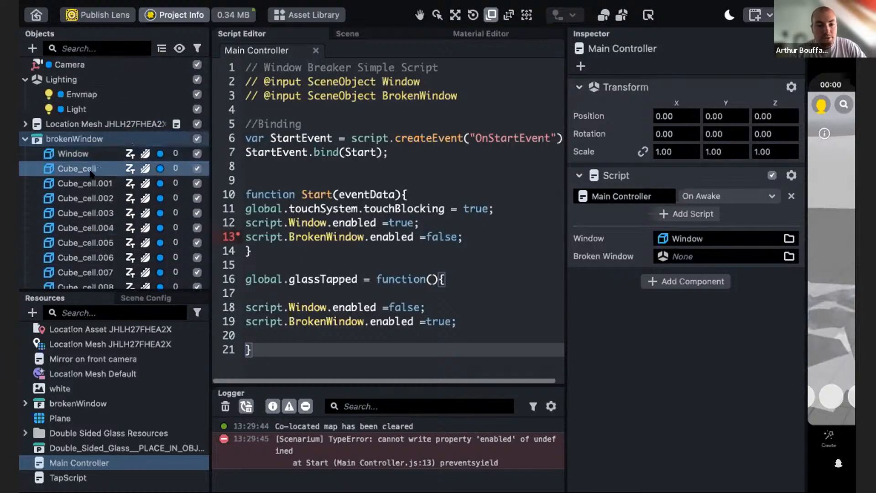
pyautogui.scroll(-10, 93, 192)
pyautogui.scroll(-3, 92, 191)
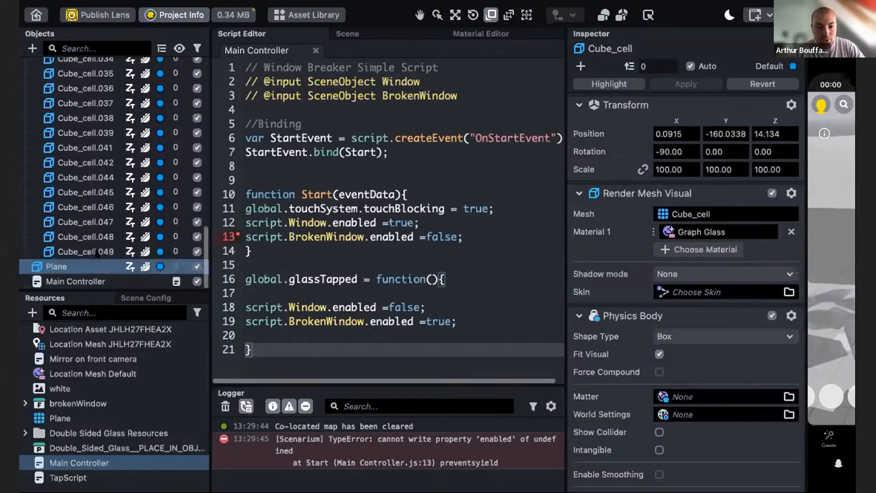
pyautogui.keyDown('shift'); pyautogui.click(73, 252); pyautogui.keyUp('shift')
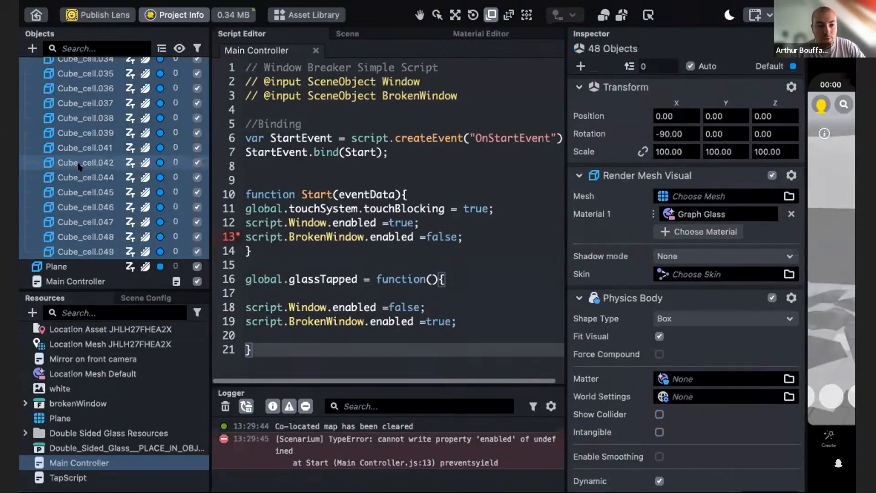
pyautogui.scroll(10, 96, 225)
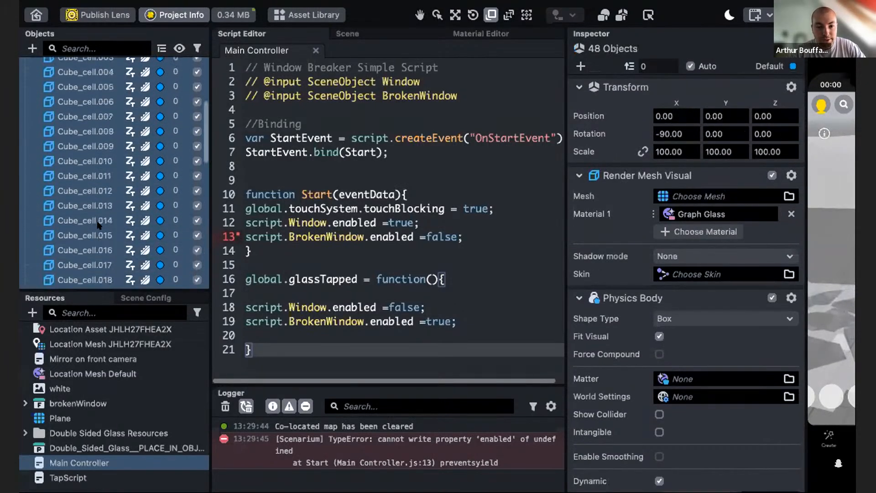
pyautogui.scroll(4, 97, 224)
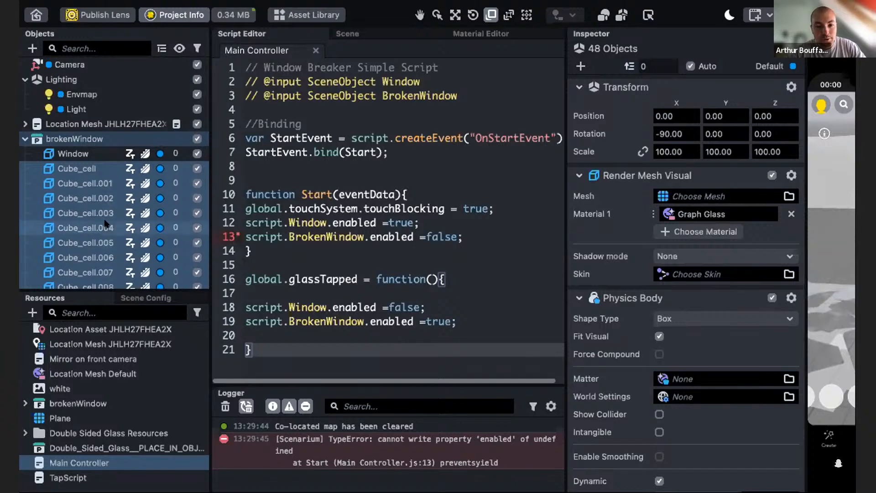
pyautogui.click(77, 172)
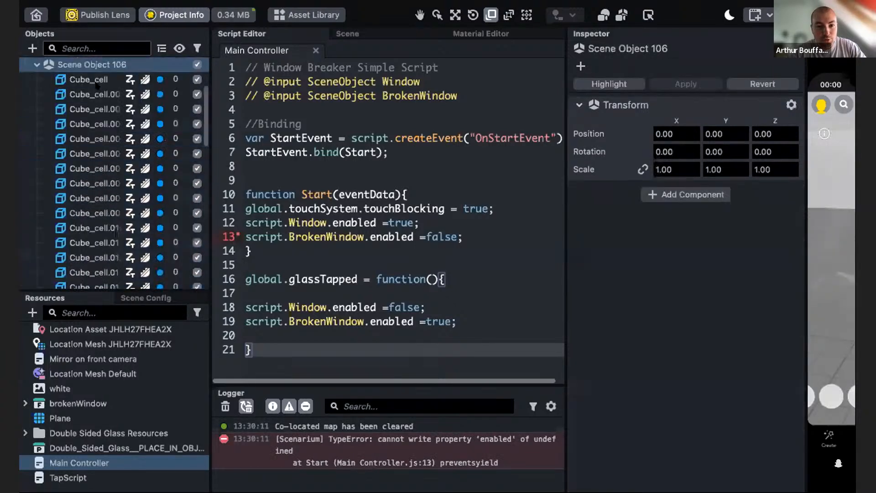
# - Rename the fragments' parent object to Broken Window
pyautogui.scroll(1, 76, 141)
pyautogui.scroll(-1, 76, 240)
pyautogui.scroll(-1, 75, 239)
pyautogui.scroll(5, 75, 240)
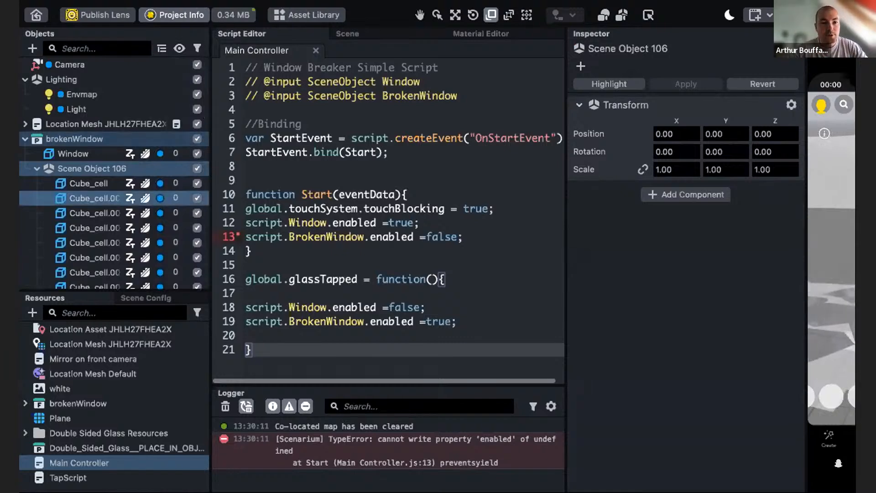
pyautogui.doubleClick(73, 167)
pyautogui.write('B')
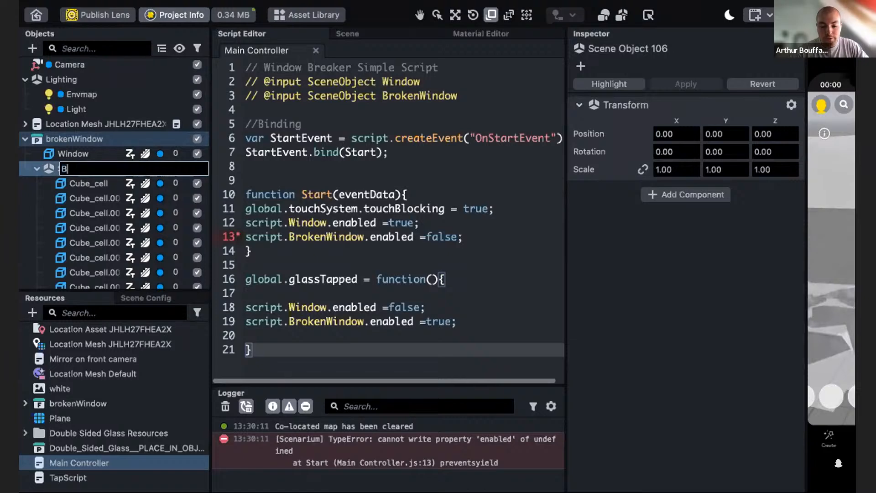
pyautogui.write('roken Window')
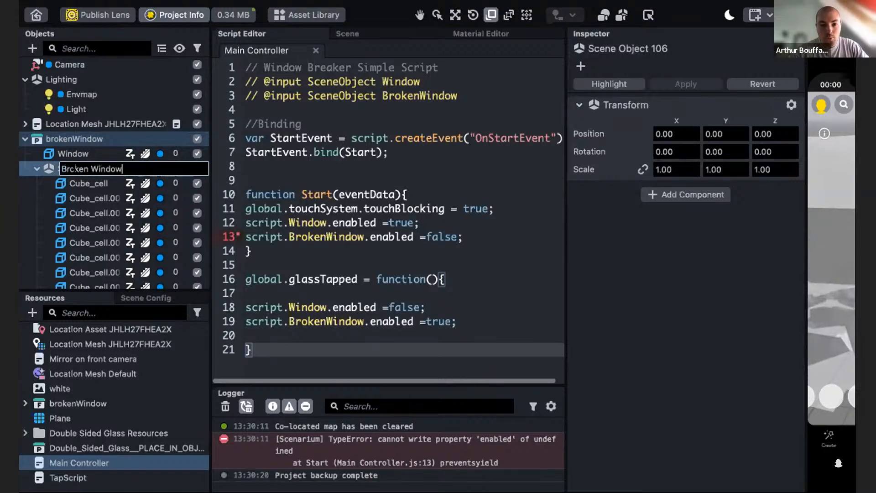
pyautogui.press('Return')
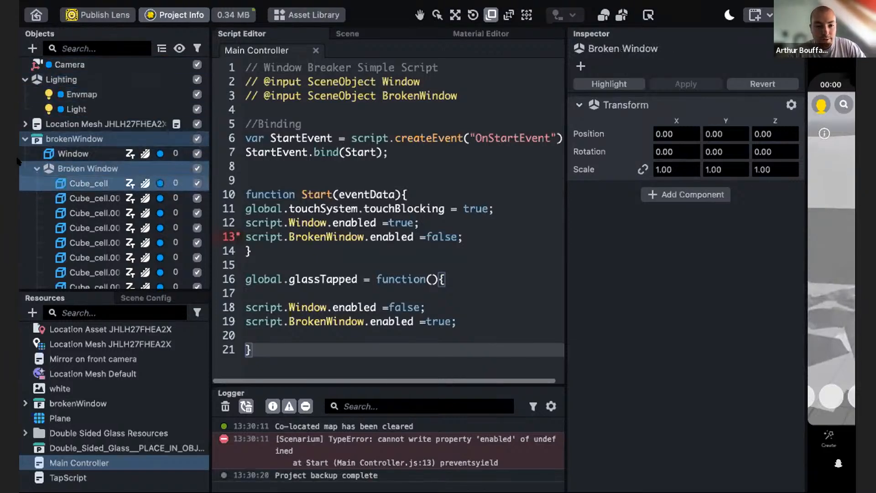
# - Assign the Broken Window group to the Main Controller script's Broken Window input
pyautogui.click(36, 168)
pyautogui.click(76, 200)
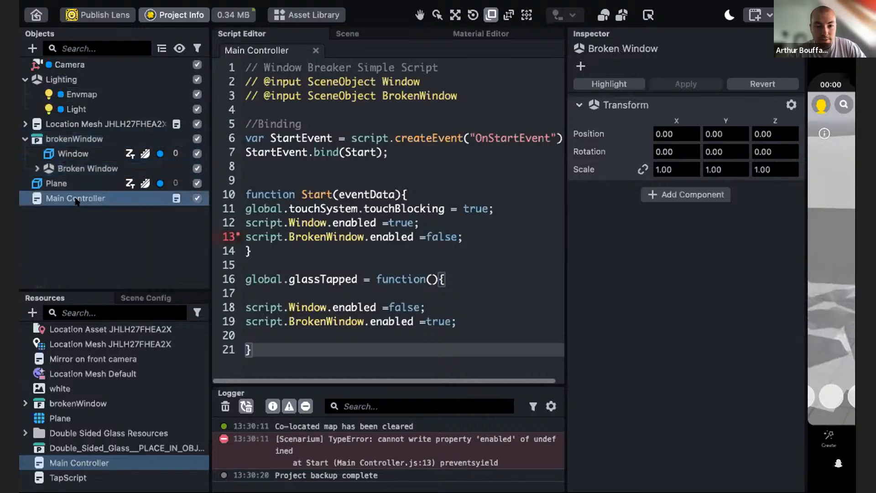
pyautogui.moveTo(66, 164); pyautogui.dragTo(688, 265)
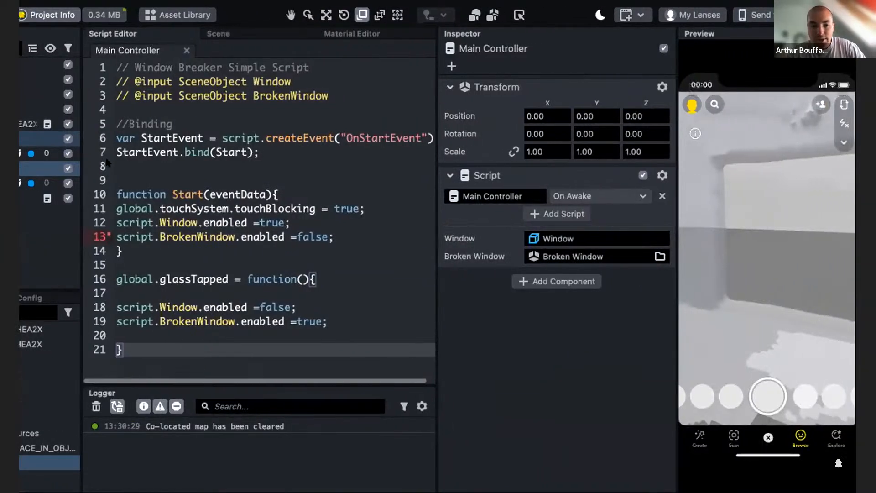
# - Examine the lens in the preview and inspect the Window object's settings
pyautogui.moveTo(762, 304); pyautogui.dragTo(695, 286, button='right')
pyautogui.moveTo(799, 267); pyautogui.dragTo(715, 281, button='right')
pyautogui.moveTo(723, 329); pyautogui.dragTo(742, 333, button='right')
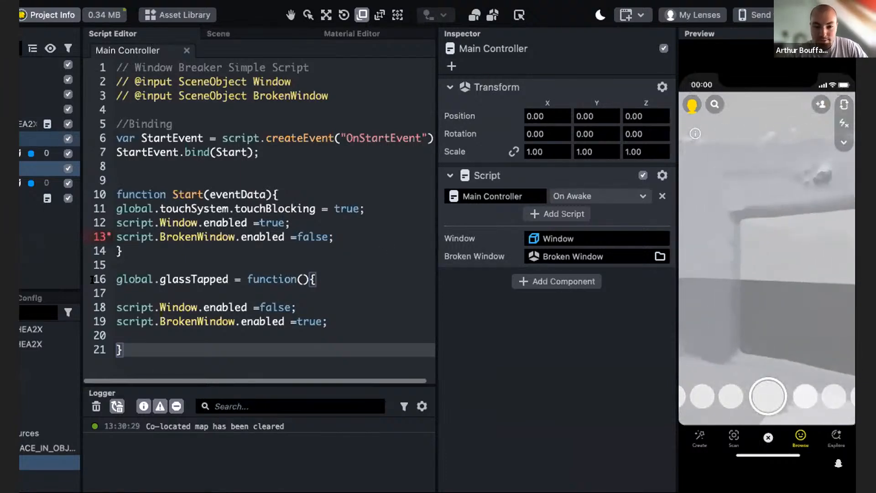
pyautogui.click(187, 259)
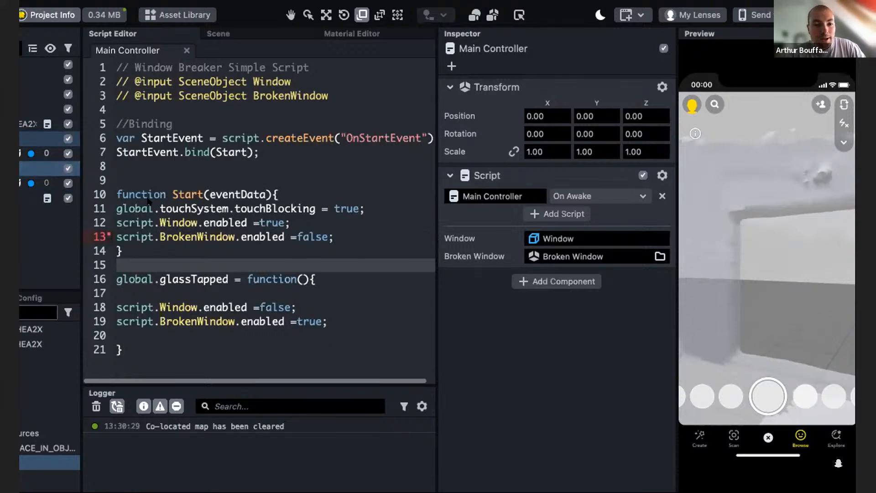
pyautogui.moveTo(19, 219); pyautogui.dragTo(39, 310)
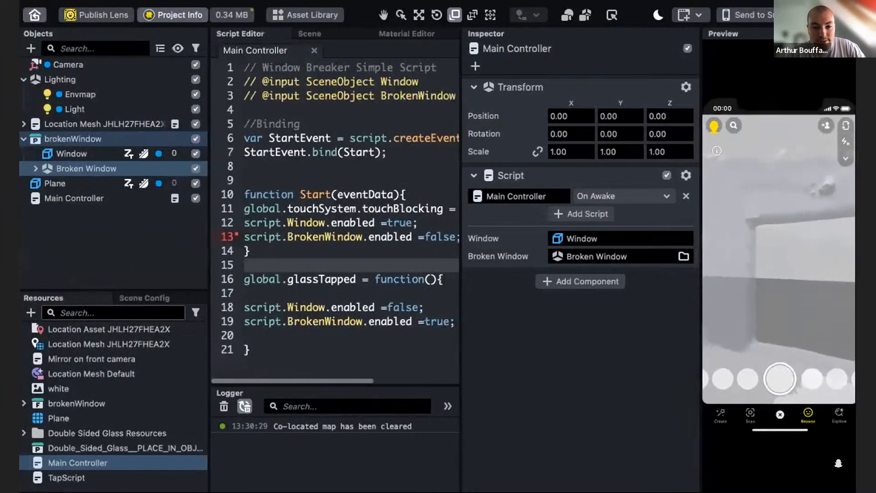
pyautogui.click(63, 199)
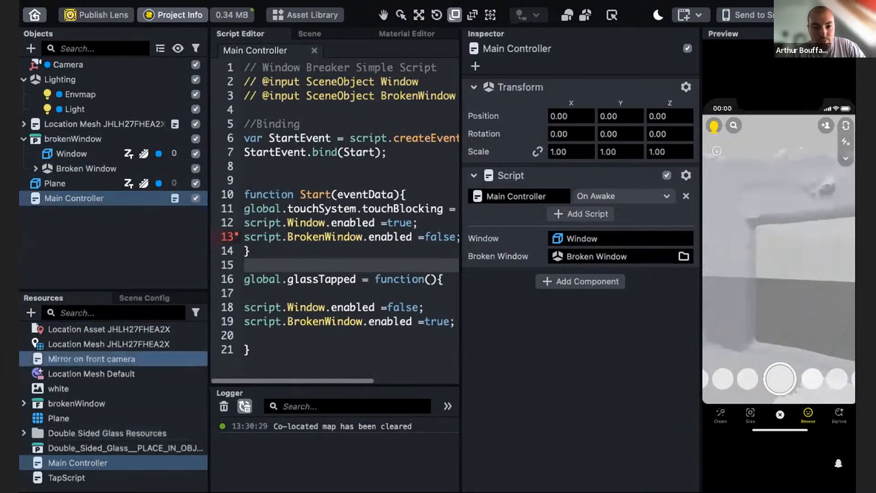
pyautogui.click(125, 155)
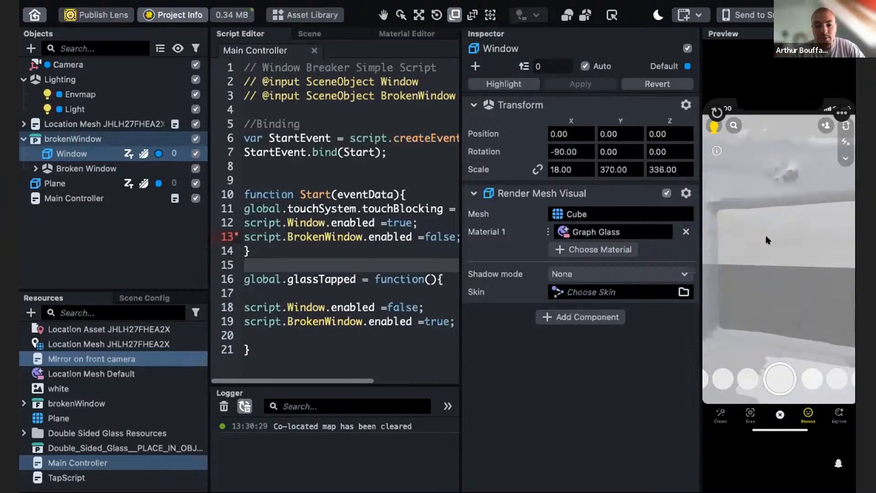
# - Open TapScript and change its input declaration from can to Window
pyautogui.doubleClick(54, 476)
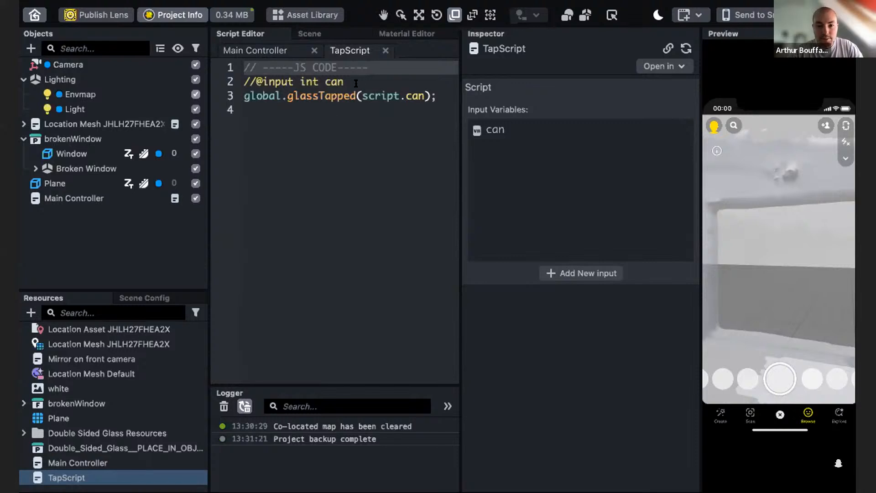
pyautogui.moveTo(356, 83); pyautogui.dragTo(274, 82)
pyautogui.click(316, 121)
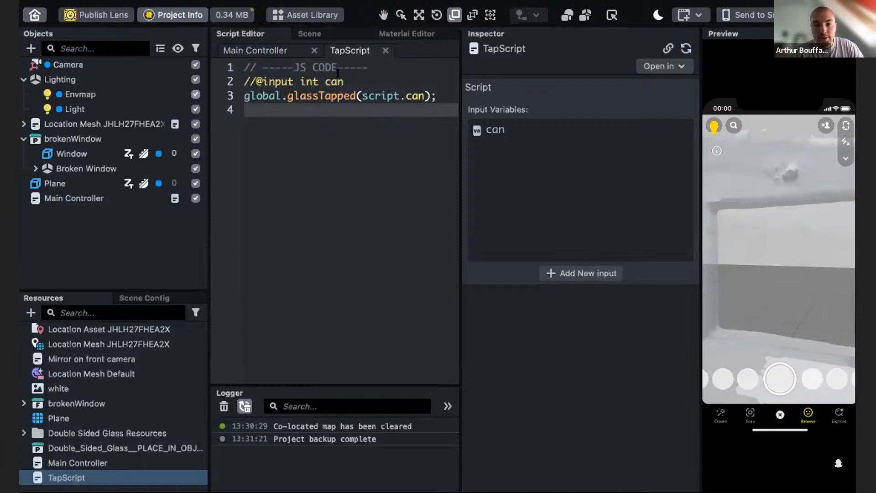
pyautogui.click(370, 84)
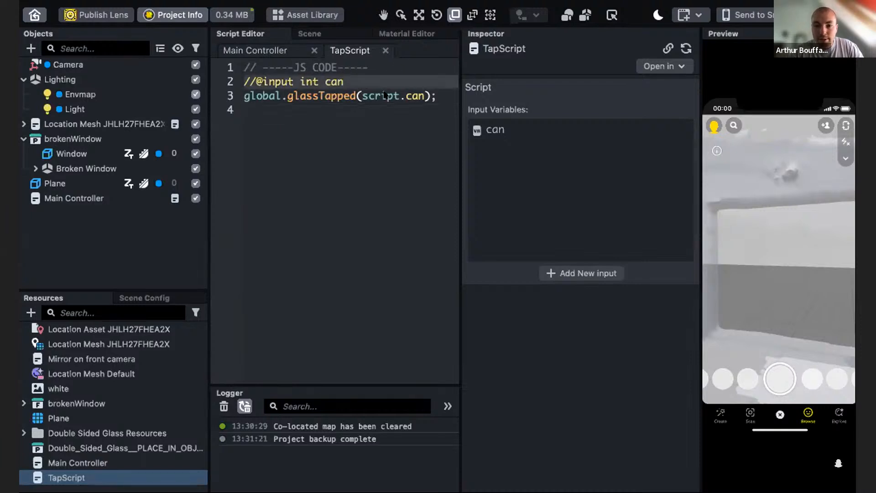
pyautogui.press('BackSpace')
pyautogui.press('BackSpace')
pyautogui.press('BackSpace')
pyautogui.write('Window')
# - Change the glassTapped call argument to script.Window and save TapScript
pyautogui.doubleClick(422, 95)
pyautogui.write('c')
pyautogui.press('BackSpace')
pyautogui.write('Window')
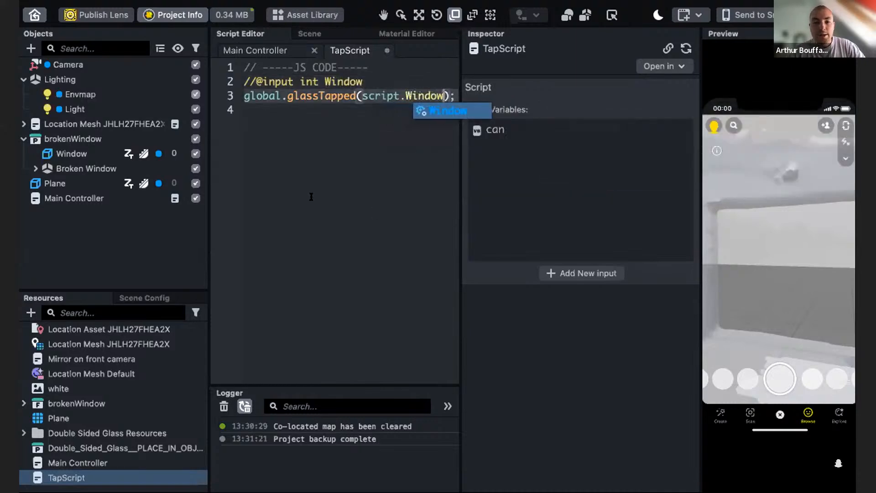
pyautogui.press('Return')
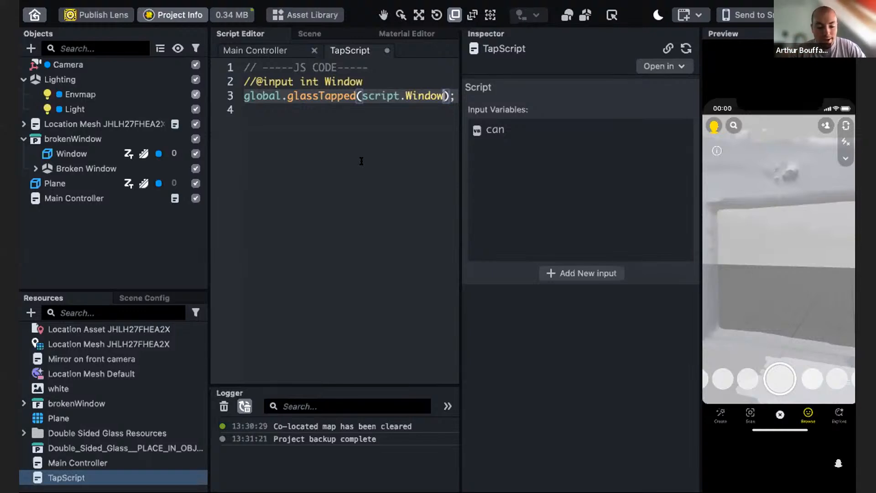
pyautogui.click(361, 161)
pyautogui.hotkey('ctrl', 's')
# - Compare the glassTapped call in TapScript with the glassTapped function in Main Controller
pyautogui.click(80, 156)
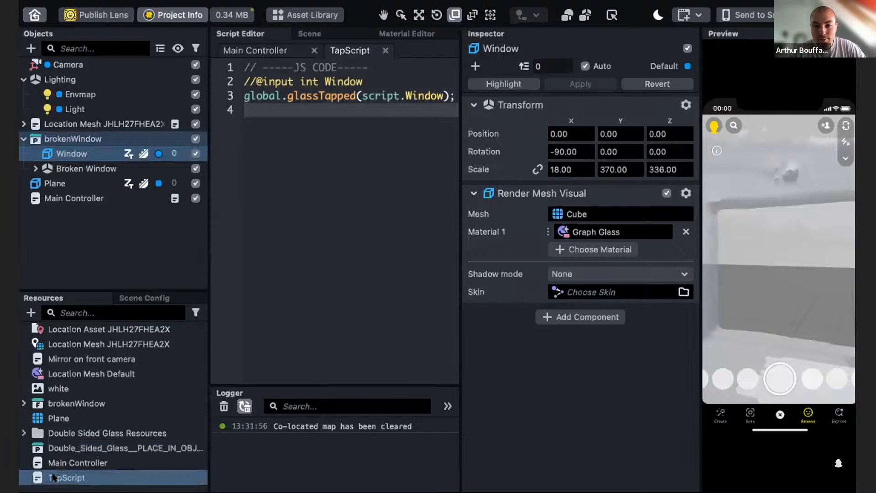
pyautogui.moveTo(245, 95); pyautogui.dragTo(369, 97)
pyautogui.doubleClick(73, 462)
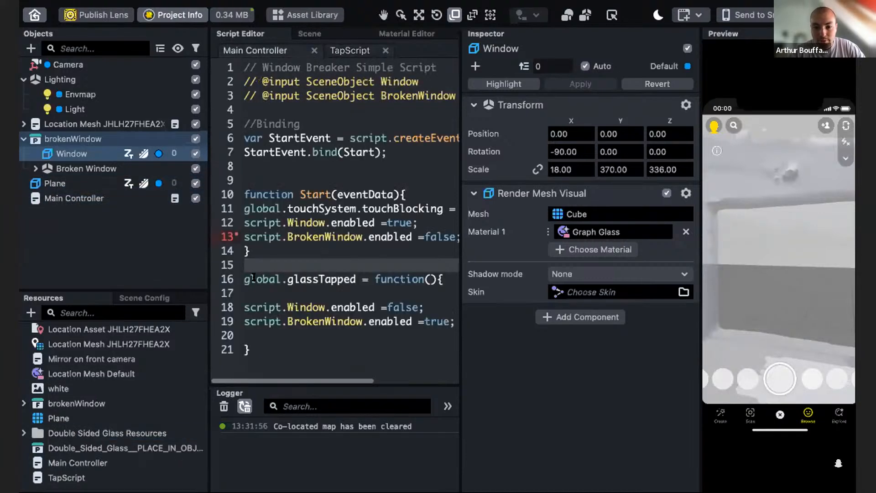
pyautogui.tripleClick(352, 280)
pyautogui.keyDown('shift'); pyautogui.click(358, 278); pyautogui.keyUp('shift')
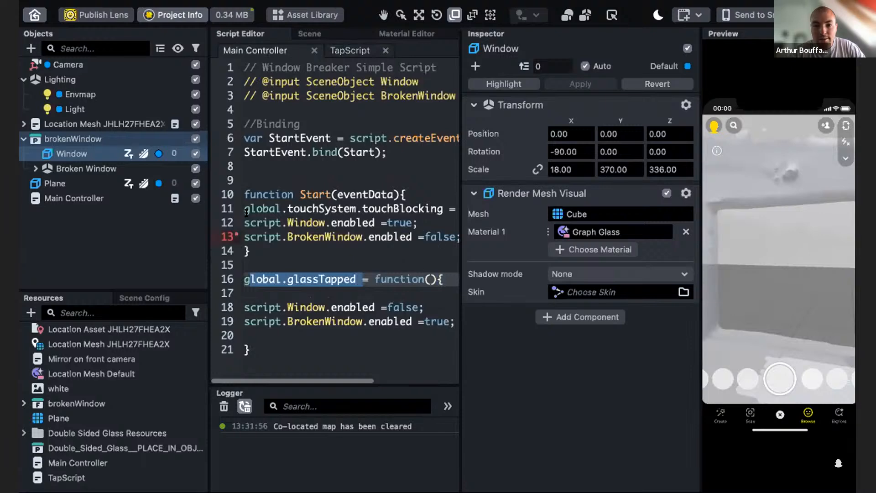
pyautogui.click(349, 50)
pyautogui.click(390, 106)
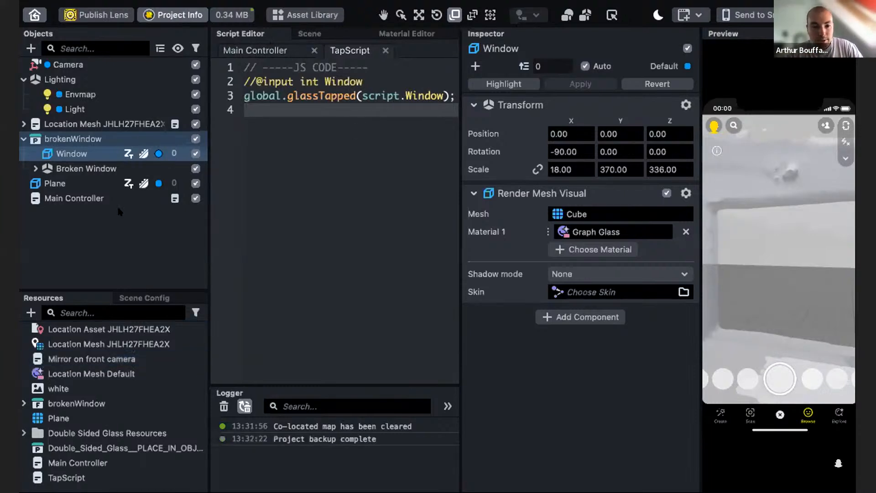
# - Attach TapScript to the Window object and set its trigger event to Touch Ended
pyautogui.moveTo(64, 477); pyautogui.dragTo(565, 365)
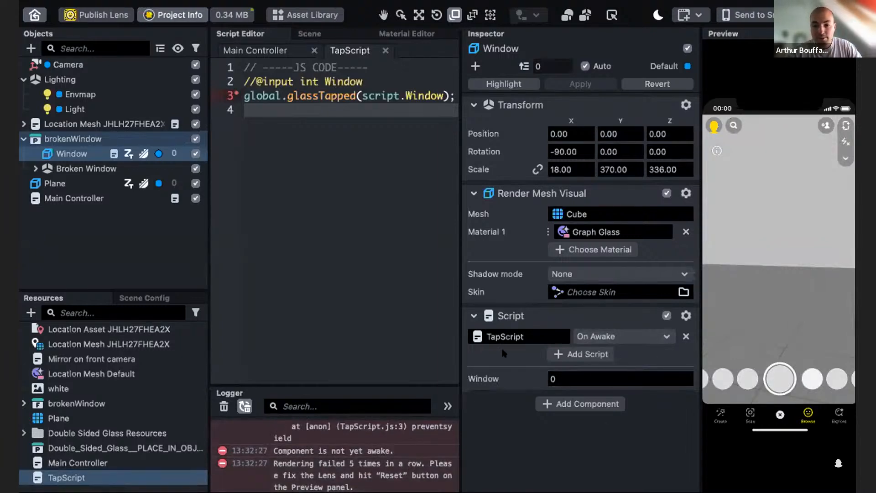
pyautogui.click(623, 339)
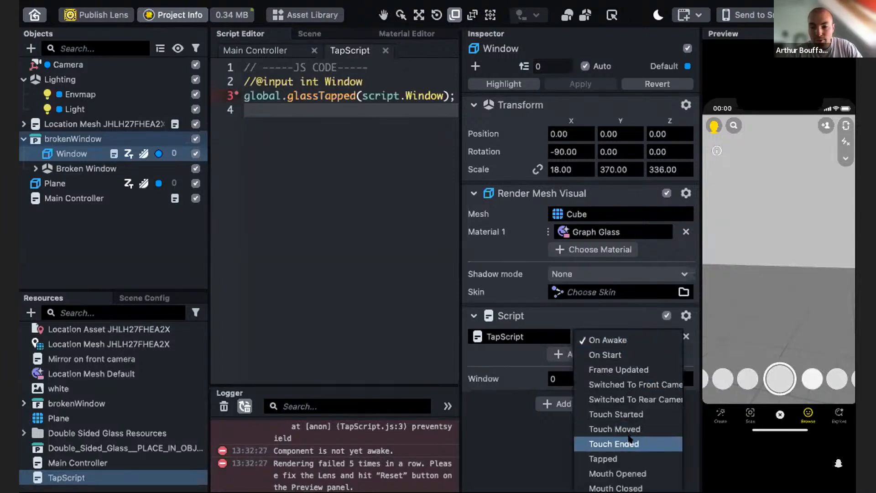
pyautogui.click(629, 442)
pyautogui.click(623, 338)
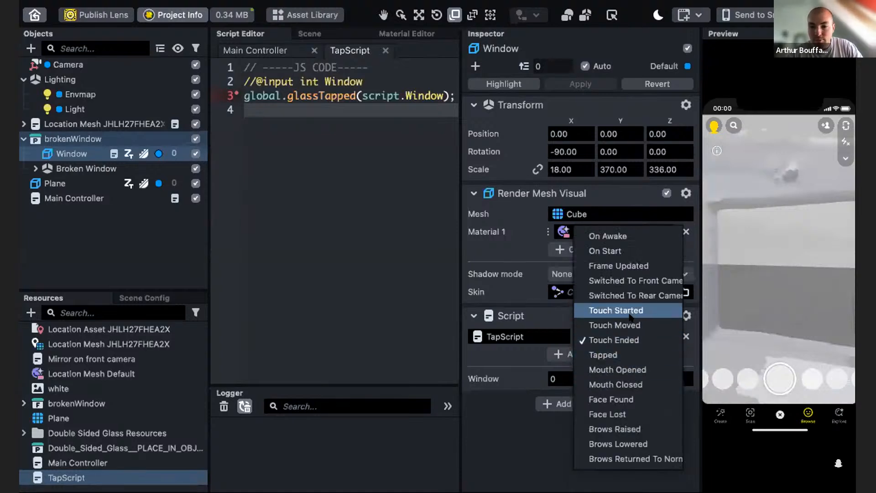
pyautogui.click(529, 434)
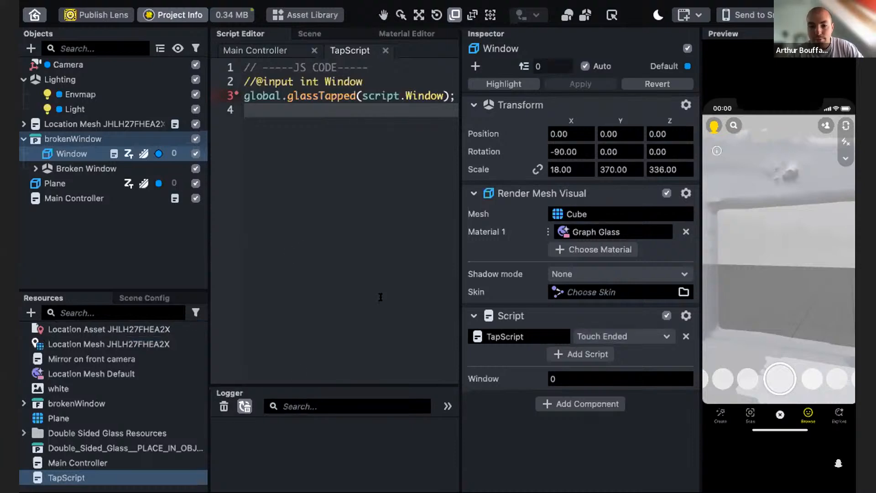
# - Add an Interaction component to Window, assigning the Camera and the Window's Render Mesh Visual as its mesh visual
pyautogui.click(594, 404)
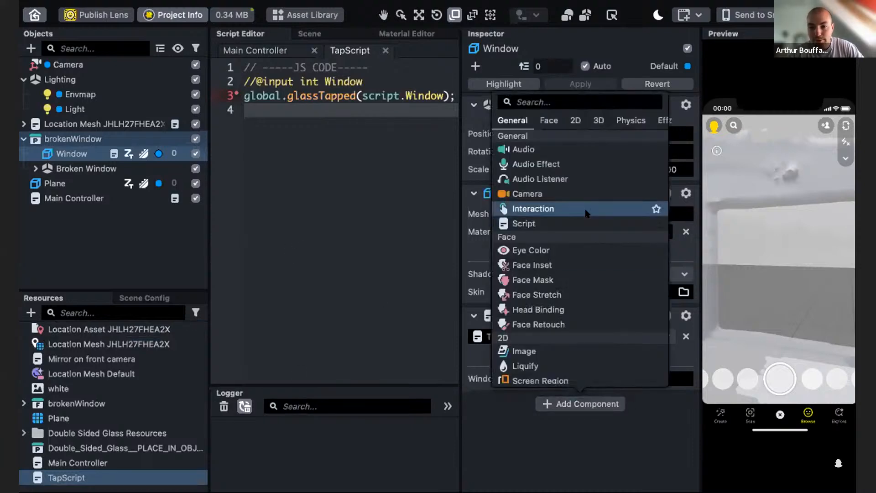
pyautogui.click(547, 209)
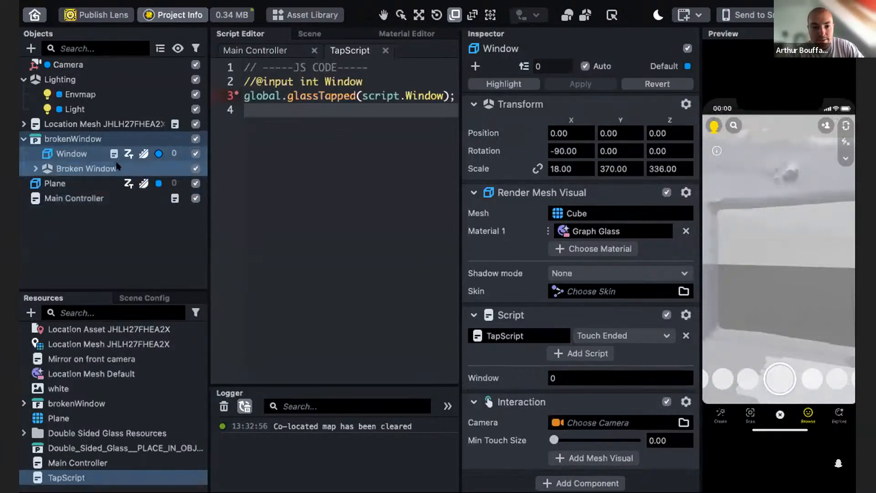
pyautogui.moveTo(73, 68); pyautogui.dragTo(602, 422)
pyautogui.click(583, 459)
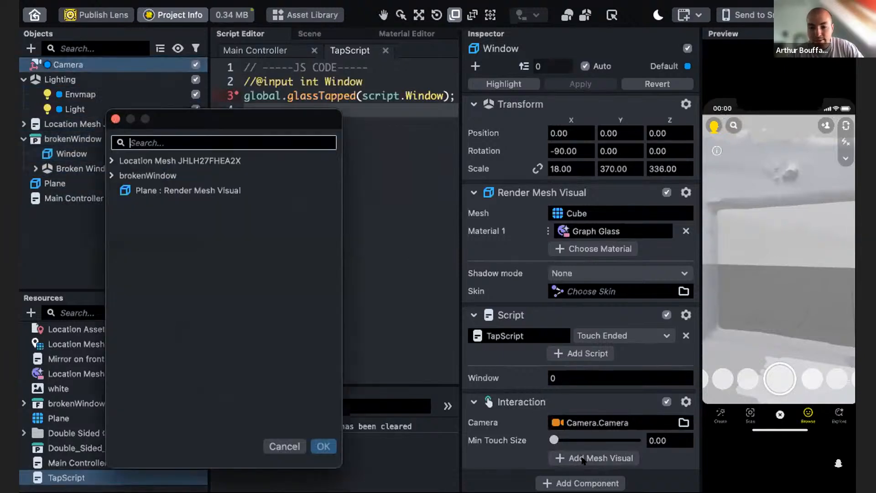
pyautogui.click(111, 175)
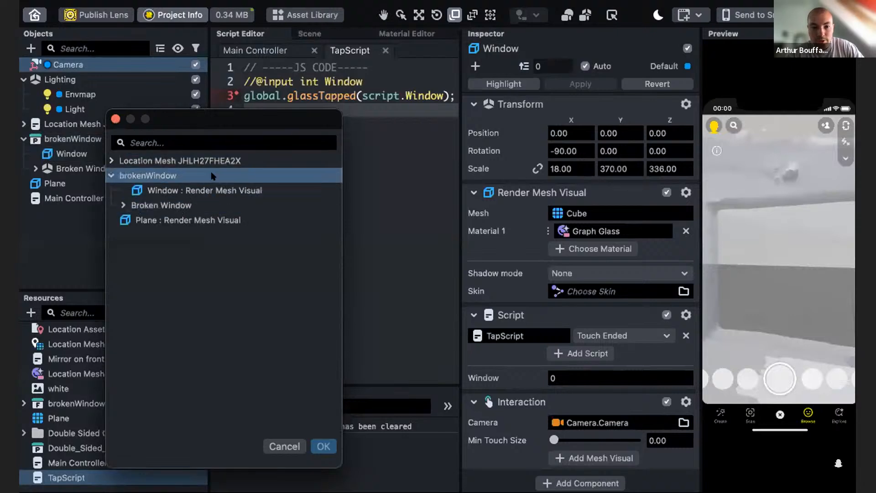
pyautogui.moveTo(170, 119); pyautogui.dragTo(277, 106)
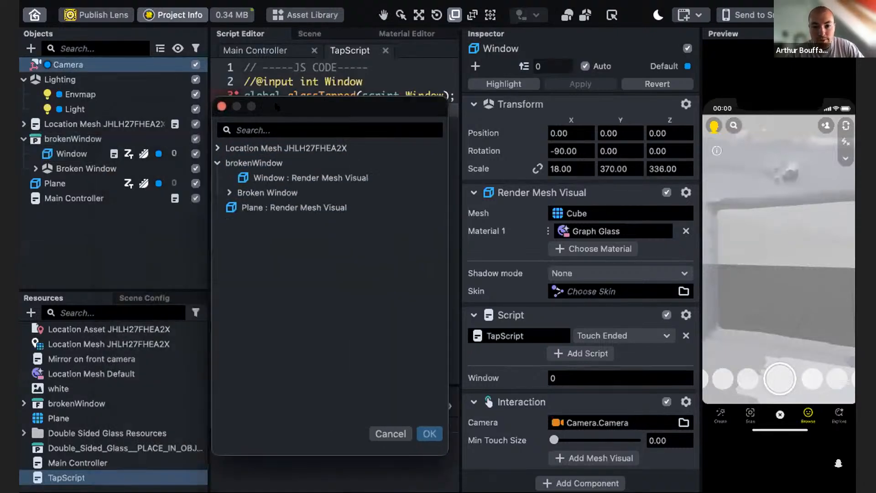
pyautogui.click(431, 433)
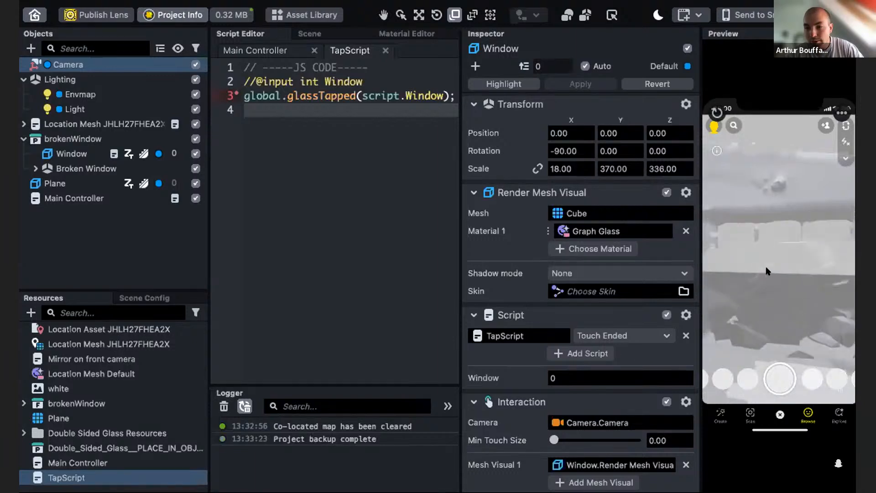
# - Tap the glass in the preview to test the shattering, then inspect the result in the scene view
pyautogui.click(777, 314)
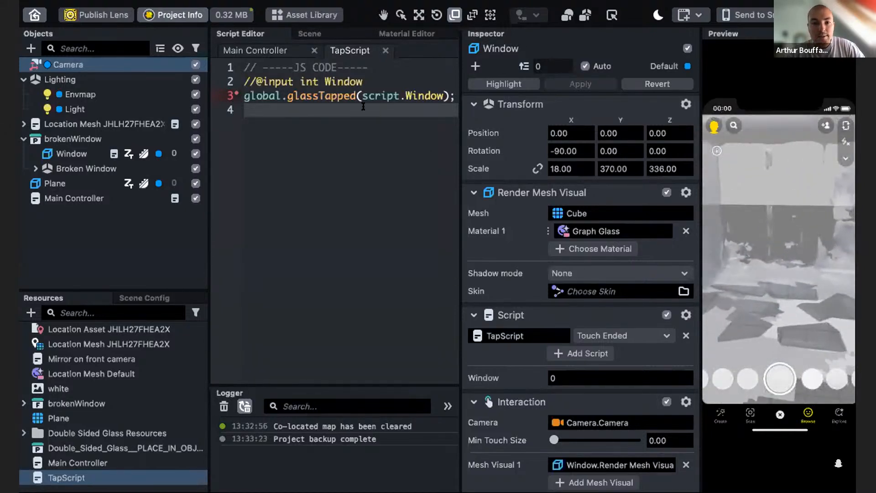
pyautogui.click(326, 34)
pyautogui.scroll(-3, 350, 287)
pyautogui.moveTo(348, 285); pyautogui.dragTo(289, 304, button='right')
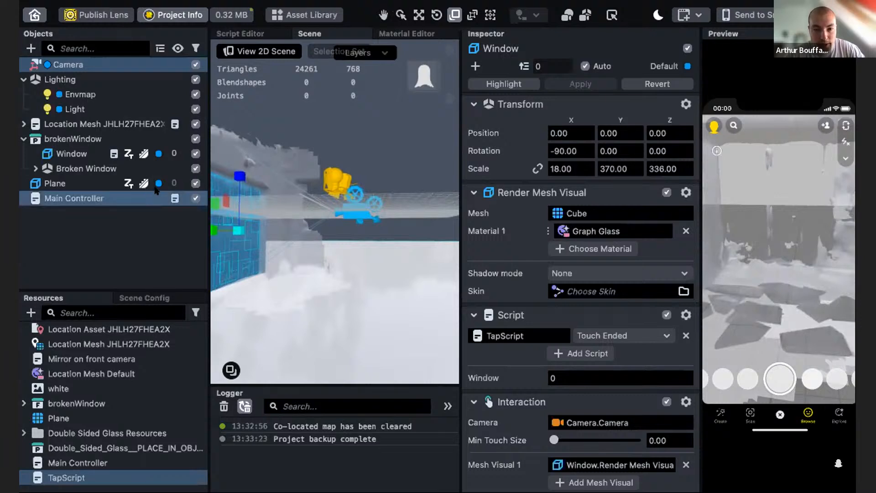
# - Toggle the Plane's visibility off and on while orbiting around the floor beneath the window
pyautogui.click(195, 183)
pyautogui.moveTo(322, 218); pyautogui.dragTo(440, 254, button='right')
pyautogui.moveTo(359, 242); pyautogui.dragTo(395, 275, button='right')
pyautogui.moveTo(310, 290)
pyautogui.mouseDown(button='right')
pyautogui.moveTo(333, 290)
pyautogui.moveTo(319, 287)
pyautogui.mouseUp(button='right')
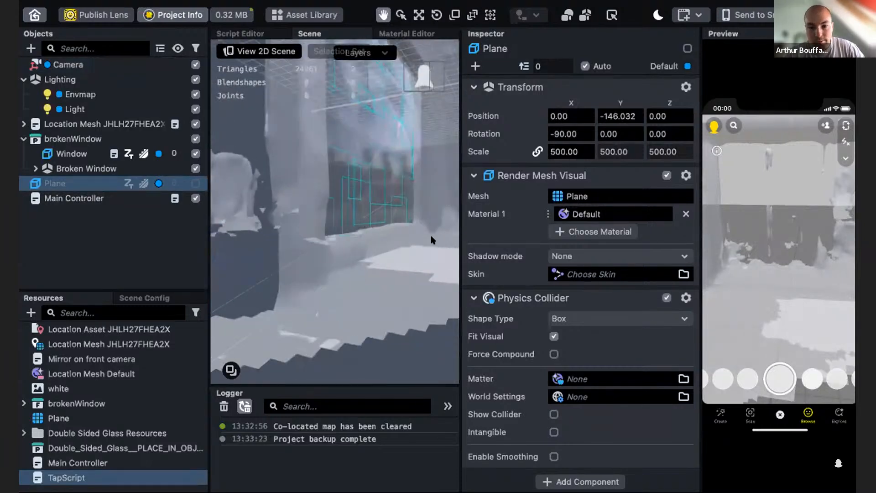
pyautogui.moveTo(344, 246); pyautogui.dragTo(387, 272, button='right')
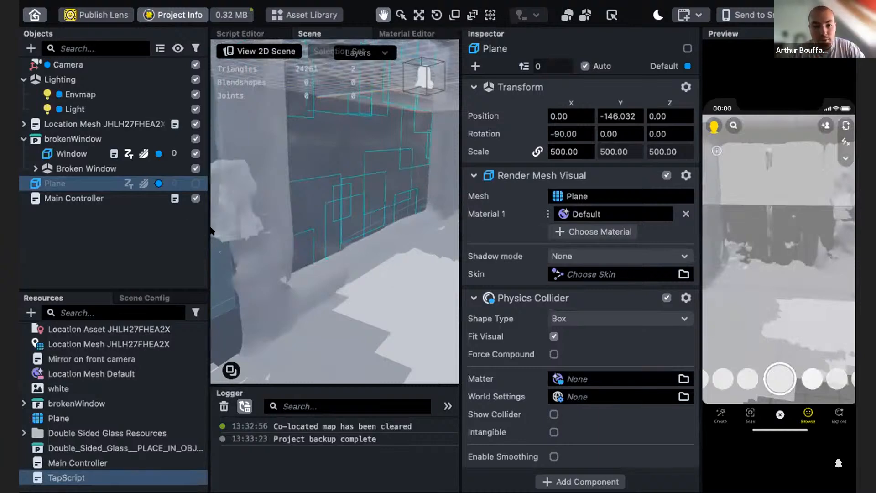
pyautogui.click(196, 183)
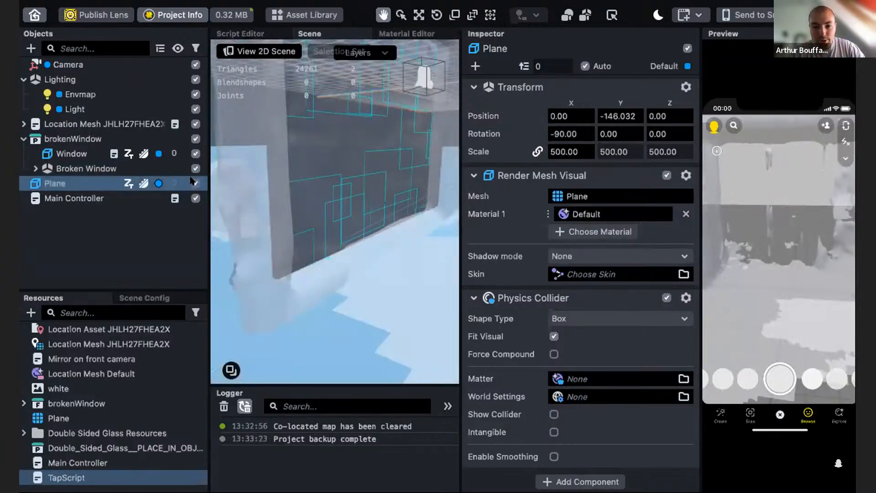
pyautogui.moveTo(351, 320)
pyautogui.mouseDown(button='right')
pyautogui.moveTo(297, 290)
pyautogui.moveTo(352, 309)
pyautogui.mouseUp(button='right')
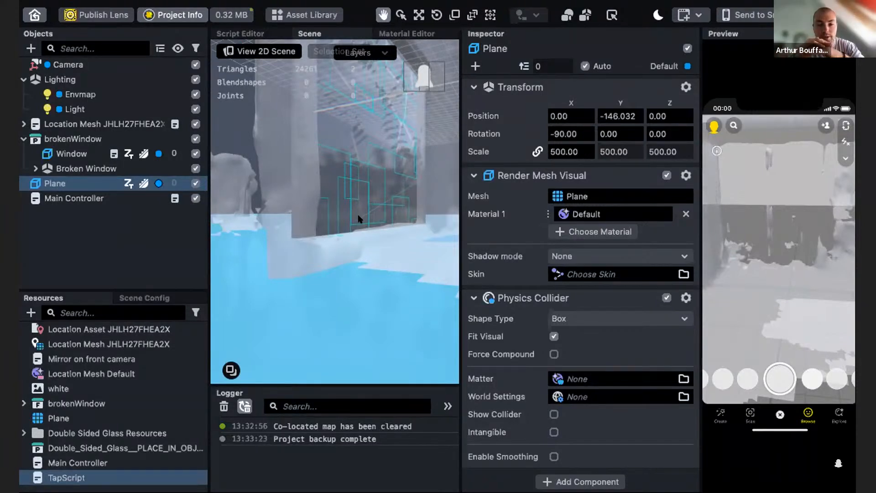
pyautogui.moveTo(318, 306); pyautogui.dragTo(327, 310, button='right')
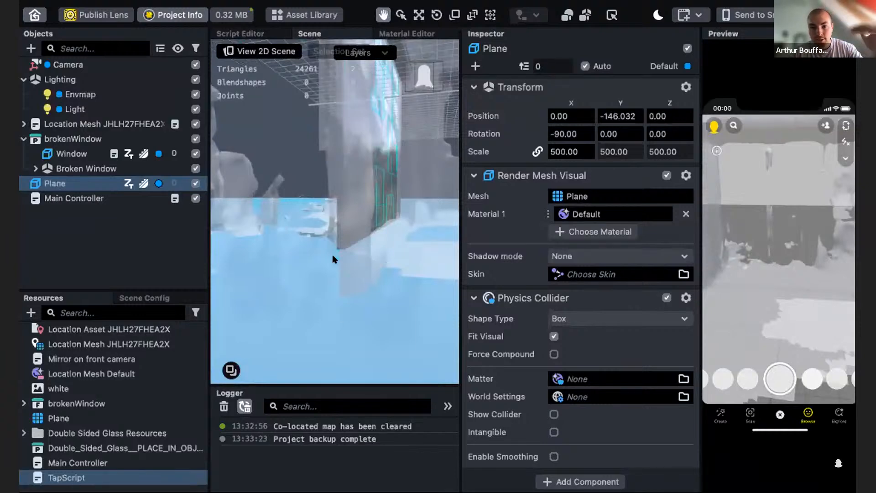
pyautogui.moveTo(314, 288)
pyautogui.mouseDown(button='right')
pyautogui.moveTo(323, 283)
pyautogui.moveTo(310, 282)
pyautogui.mouseUp(button='right')
pyautogui.moveTo(384, 262); pyautogui.dragTo(372, 260, button='right')
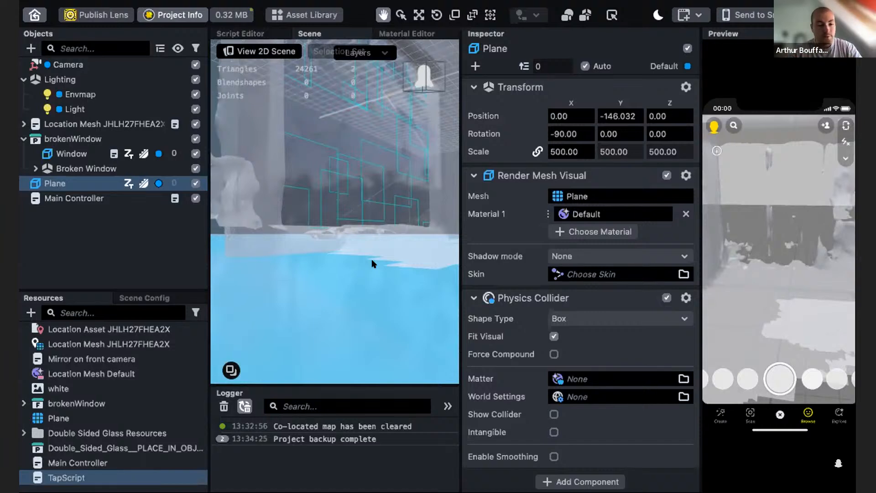
pyautogui.moveTo(373, 265); pyautogui.dragTo(324, 281, button='right')
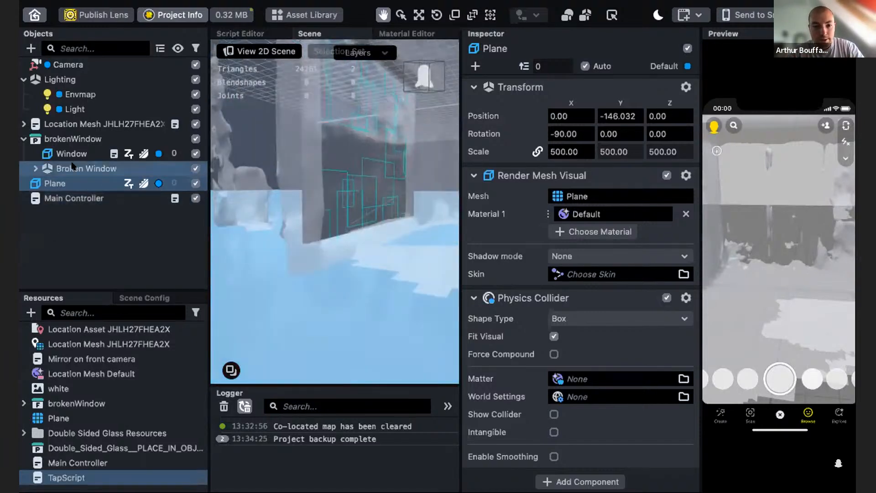
# - Duplicate the Plane object
pyautogui.click(80, 169)
pyautogui.click(75, 183)
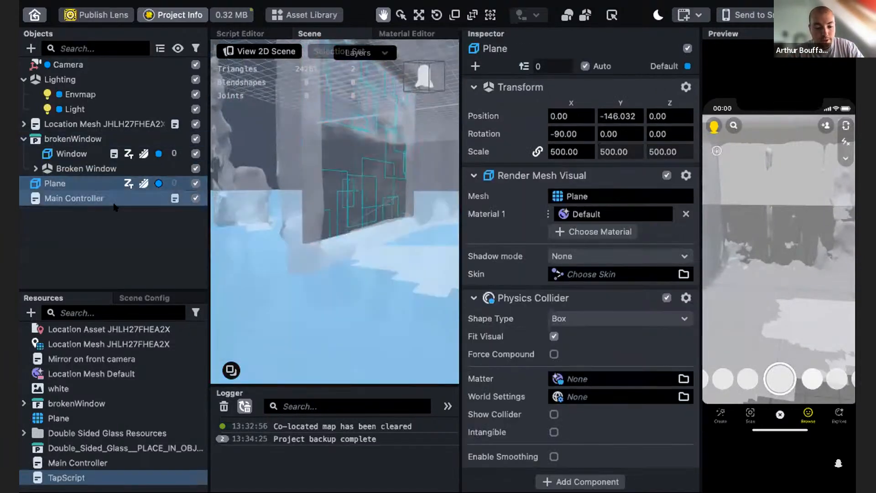
pyautogui.hotkey('ctrl', 'd')
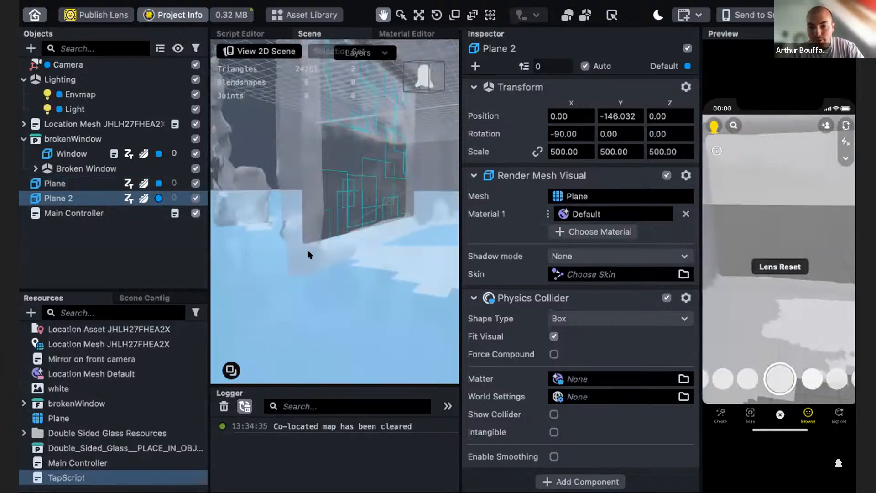
# - Set Plane 2's uniform scale to 100
pyautogui.scroll(-5, 245, 238)
pyautogui.click(419, 15)
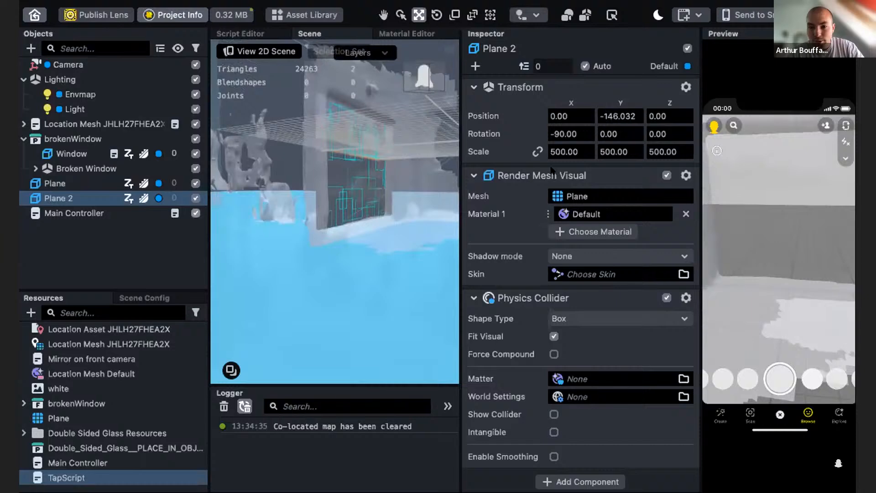
pyautogui.click(538, 152)
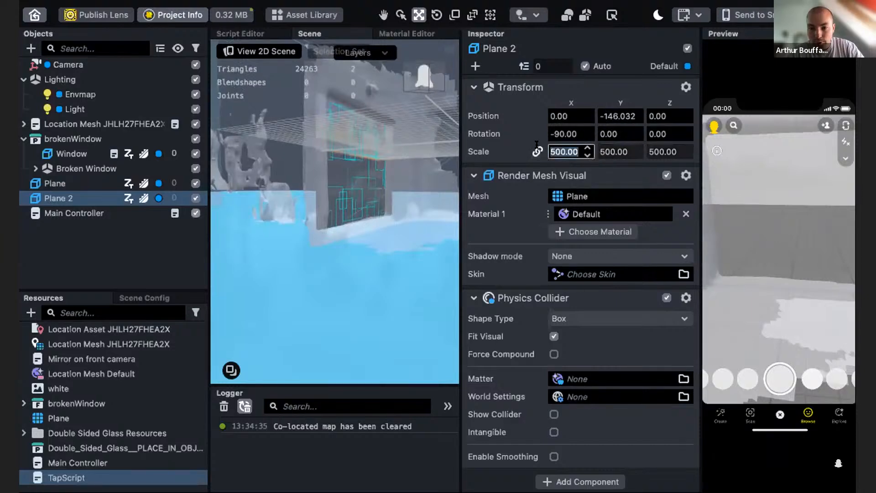
pyautogui.write('100')
pyautogui.press('Return')
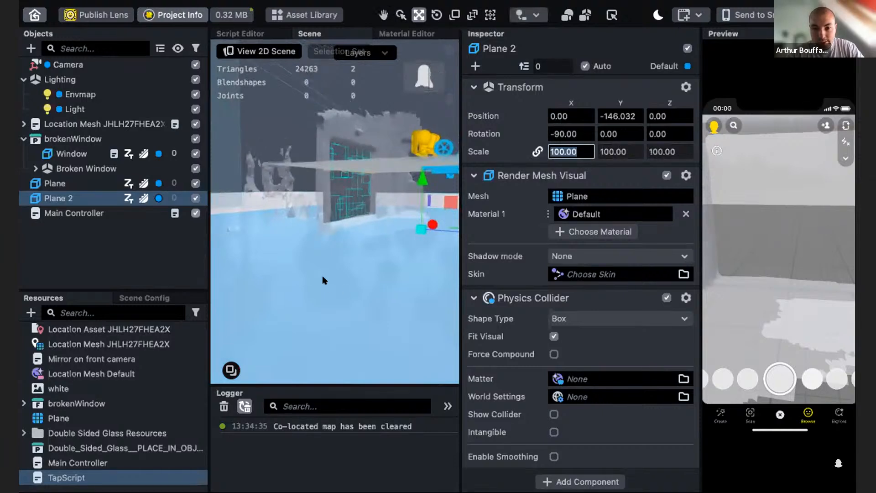
# - Set Plane 2's uniform scale to 50
pyautogui.moveTo(447, 229); pyautogui.dragTo(197, 215)
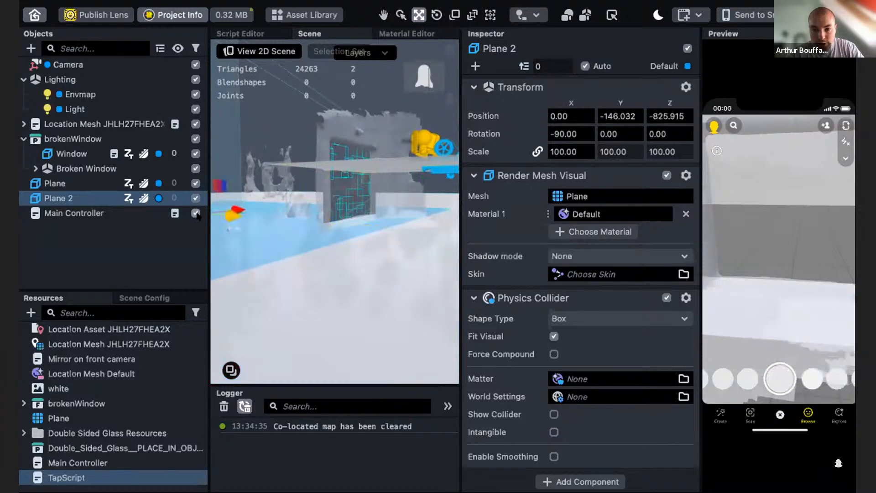
pyautogui.doubleClick(565, 151)
pyautogui.write('50')
pyautogui.press('Return')
# - Move Plane 2 into position against the wall at the base of the window
pyautogui.moveTo(235, 216); pyautogui.dragTo(317, 227)
pyautogui.keyDown('alt'); pyautogui.moveTo(360, 266); pyautogui.dragTo(287, 204); pyautogui.keyUp('alt')
pyautogui.keyDown('alt'); pyautogui.moveTo(329, 255); pyautogui.dragTo(414, 196); pyautogui.keyUp('alt')
pyautogui.keyDown('alt'); pyautogui.moveTo(350, 284); pyautogui.dragTo(403, 202); pyautogui.keyUp('alt')
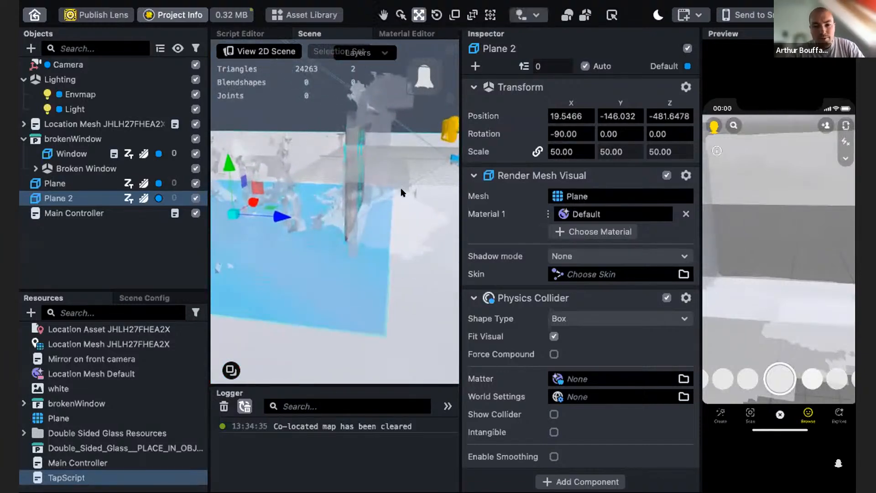
pyautogui.moveTo(276, 215); pyautogui.dragTo(243, 210)
pyautogui.keyDown('alt'); pyautogui.moveTo(344, 271); pyautogui.dragTo(210, 163); pyautogui.keyUp('alt')
pyautogui.keyDown('alt'); pyautogui.moveTo(380, 267); pyautogui.dragTo(287, 211); pyautogui.keyUp('alt')
pyautogui.scroll(5, 388, 235)
pyautogui.keyDown('alt'); pyautogui.moveTo(388, 235); pyautogui.dragTo(338, 263); pyautogui.keyUp('alt')
# - Reset the lens preview and tap the glass to test the shattering again
pyautogui.moveTo(765, 312); pyautogui.dragTo(707, 318)
pyautogui.moveTo(818, 338); pyautogui.dragTo(712, 322)
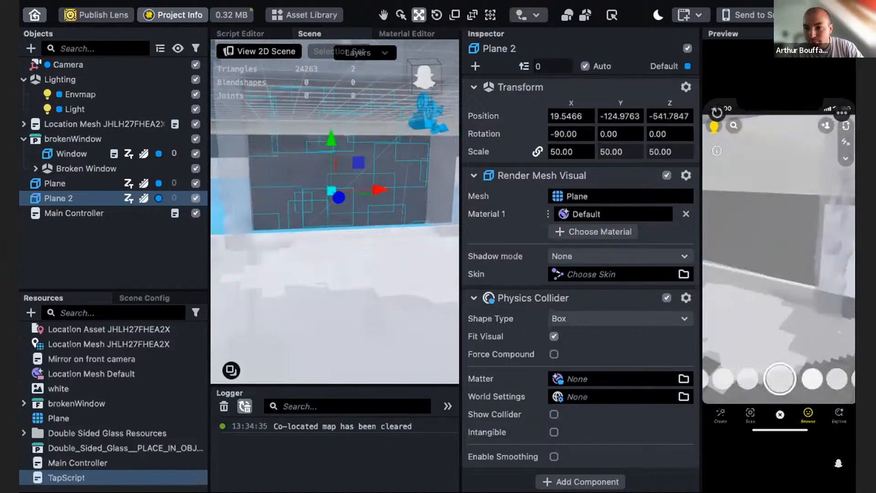
pyautogui.click(717, 113)
pyautogui.scroll(5, 781, 299)
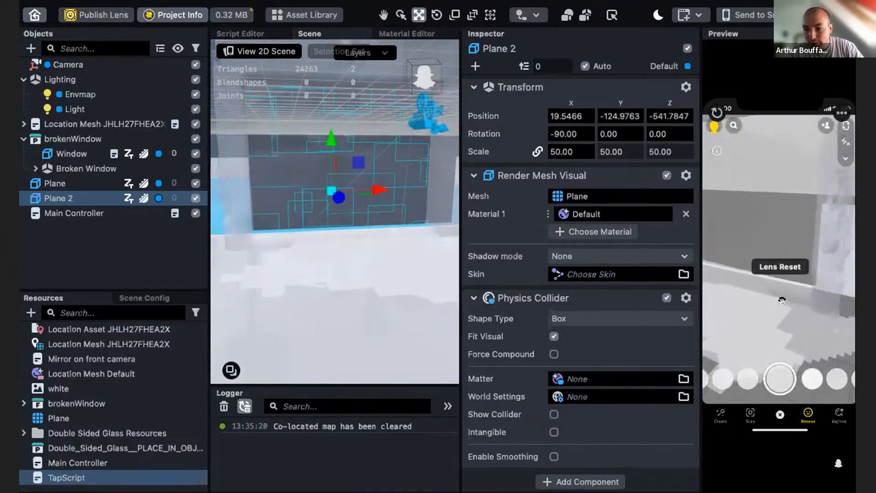
pyautogui.moveTo(779, 300)
pyautogui.mouseDown()
pyautogui.moveTo(651, 294)
pyautogui.moveTo(774, 285)
pyautogui.moveTo(763, 264)
pyautogui.moveTo(779, 252)
pyautogui.moveTo(767, 320)
pyautogui.moveTo(739, 304)
pyautogui.moveTo(787, 298)
pyautogui.mouseUp()
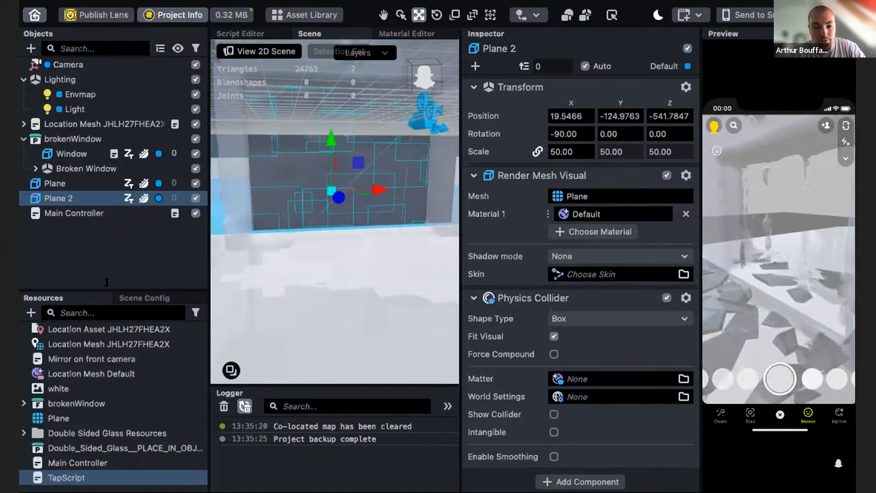
# - Create an Occluder material and assign it to both Plane and Plane 2
pyautogui.click(30, 313)
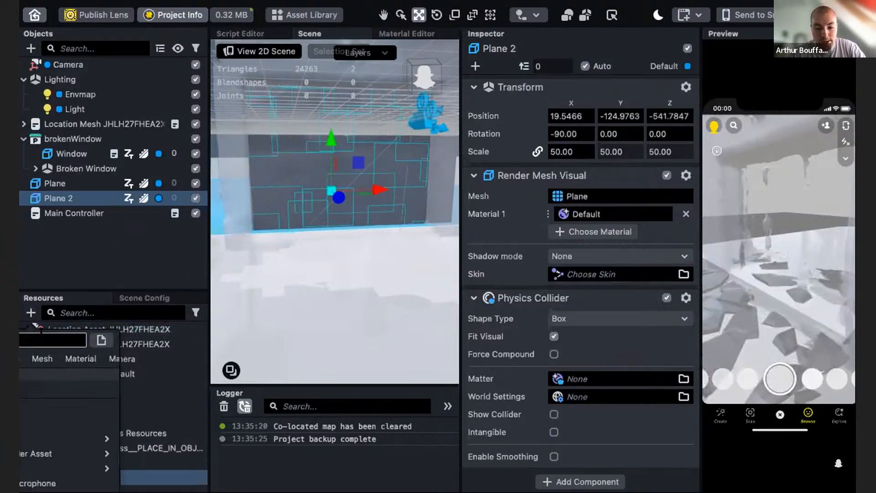
pyautogui.write('occ')
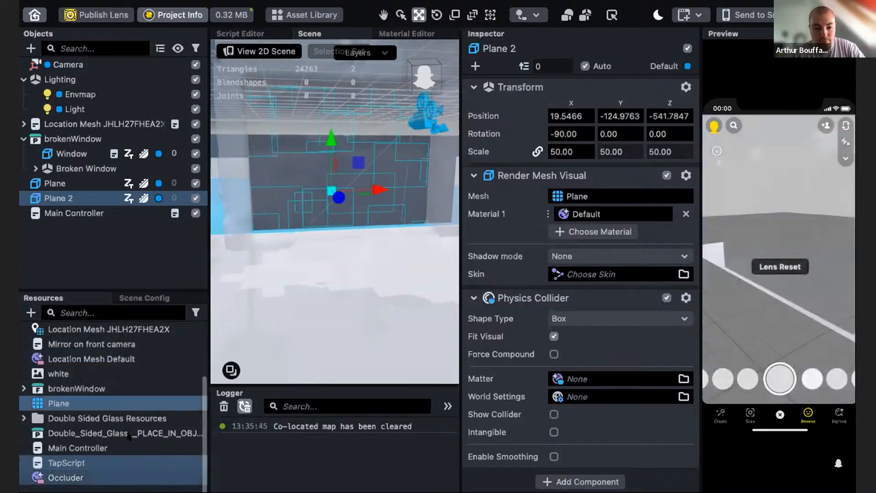
pyautogui.moveTo(93, 476); pyautogui.dragTo(70, 184)
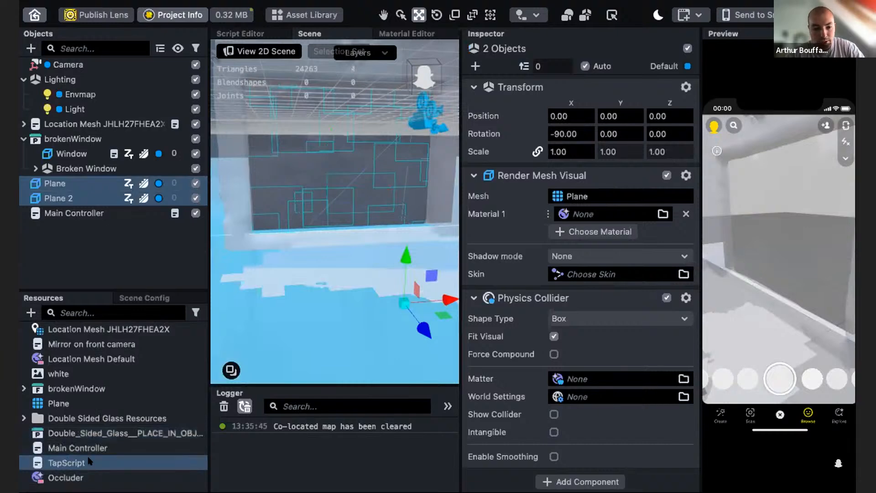
pyautogui.moveTo(61, 479); pyautogui.dragTo(574, 214)
pyautogui.moveTo(781, 298); pyautogui.dragTo(774, 237)
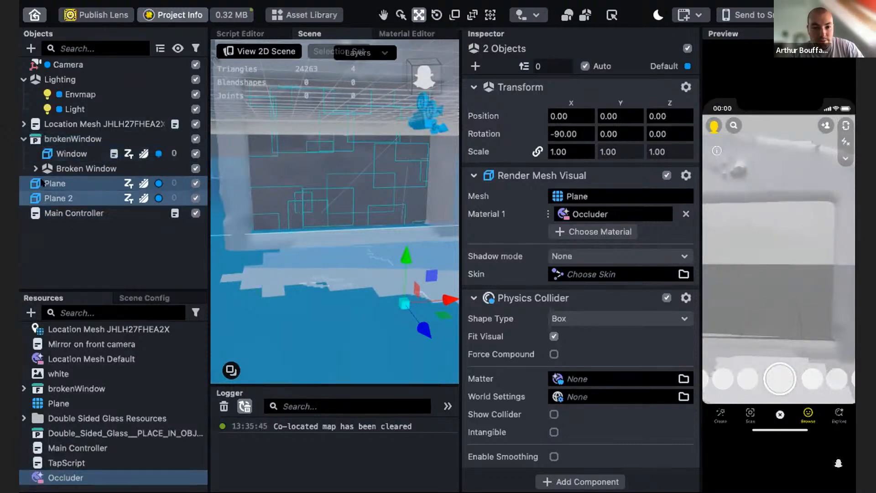
# - Assign the Occluder material to the Location Mesh's Mesh object
pyautogui.click(24, 123)
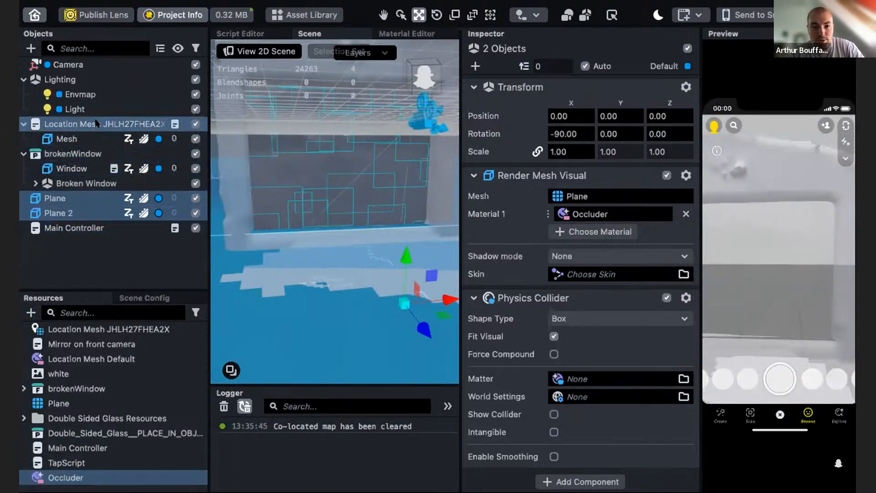
pyautogui.click(67, 139)
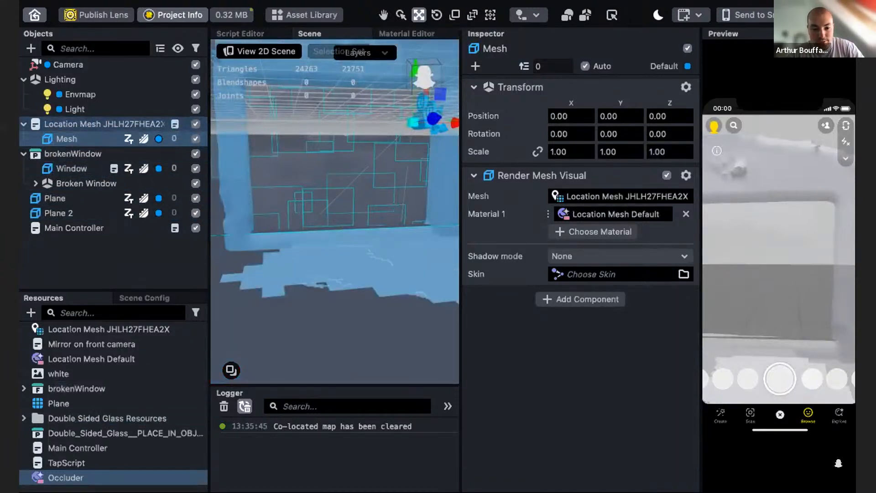
pyautogui.moveTo(96, 458); pyautogui.dragTo(593, 215)
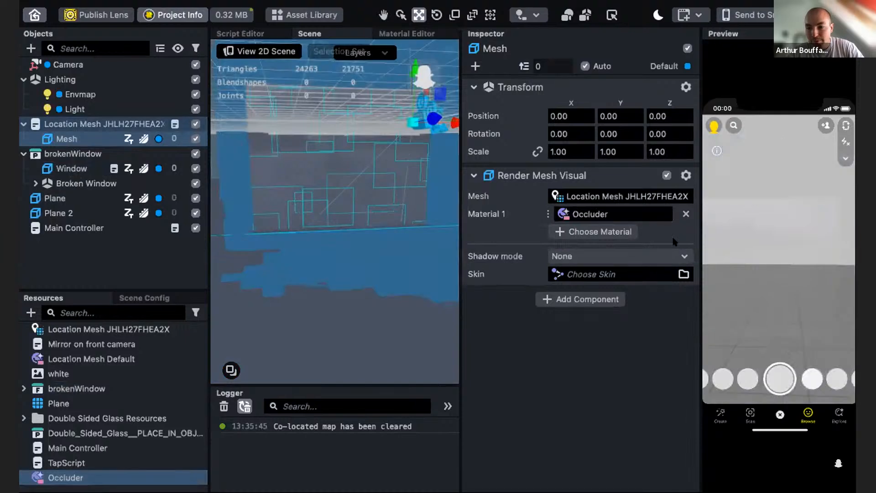
pyautogui.moveTo(788, 294)
pyautogui.mouseDown()
pyautogui.moveTo(750, 286)
pyautogui.moveTo(775, 278)
pyautogui.moveTo(781, 296)
pyautogui.mouseUp()
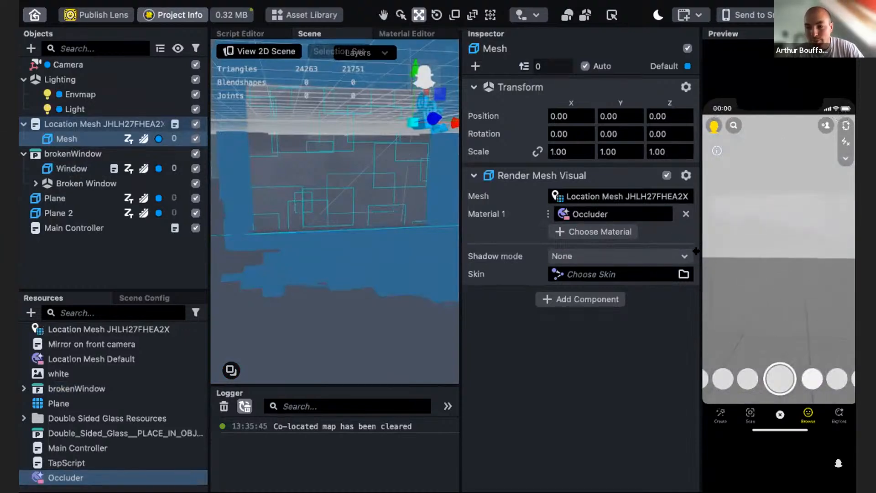
pyautogui.moveTo(696, 251); pyautogui.dragTo(654, 261)
pyautogui.moveTo(772, 270)
pyautogui.mouseDown(button='right')
pyautogui.moveTo(796, 273)
pyautogui.moveTo(747, 253)
pyautogui.moveTo(675, 251)
pyautogui.moveTo(684, 259)
pyautogui.mouseUp(button='right')
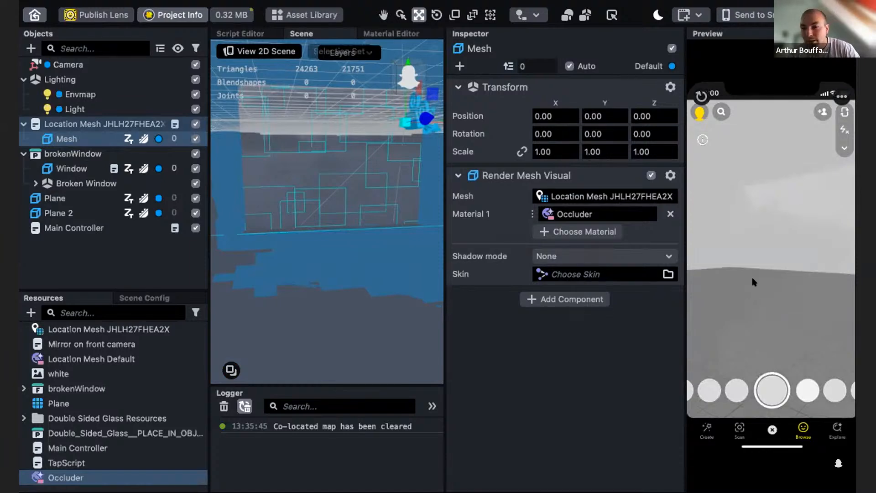
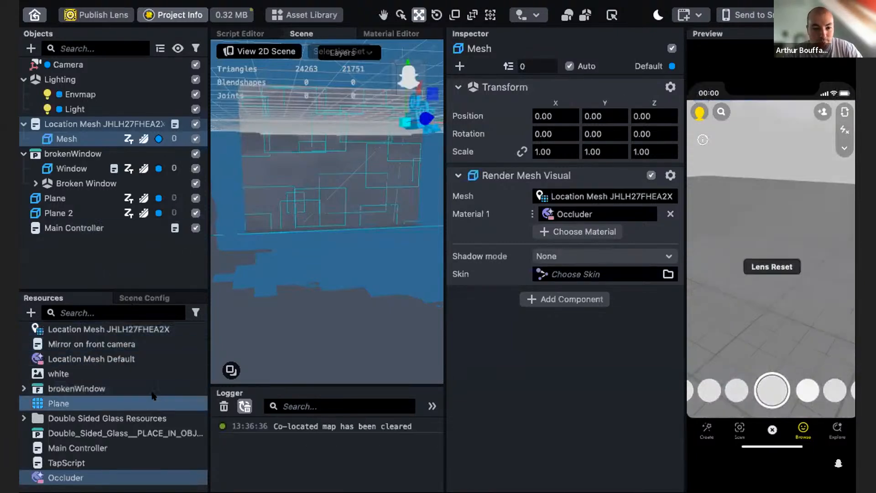
# - Set the Physics Root World Settings simulation rate to 30 and reset the lens preview to test it
pyautogui.scroll(3, 121, 404)
pyautogui.click(98, 372)
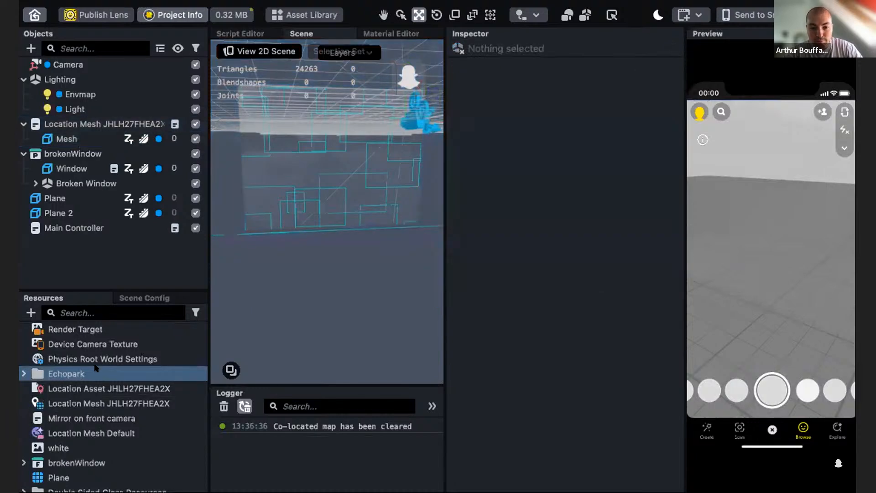
pyautogui.click(98, 360)
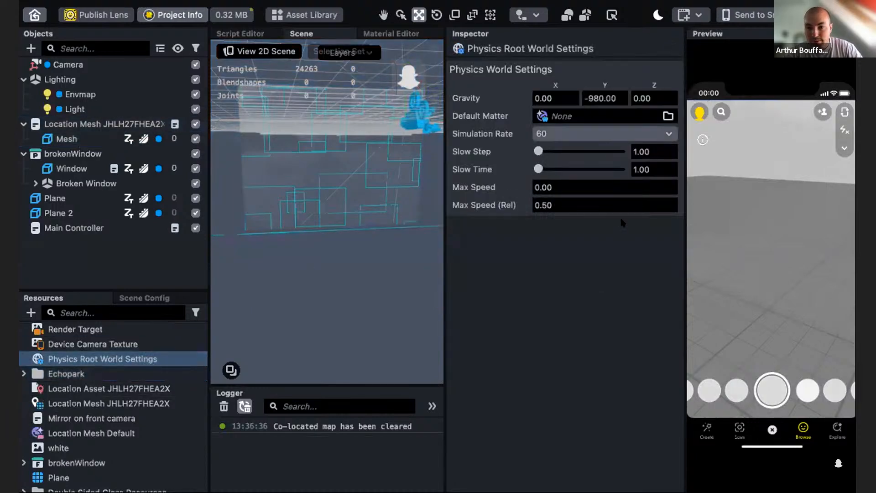
pyautogui.click(565, 134)
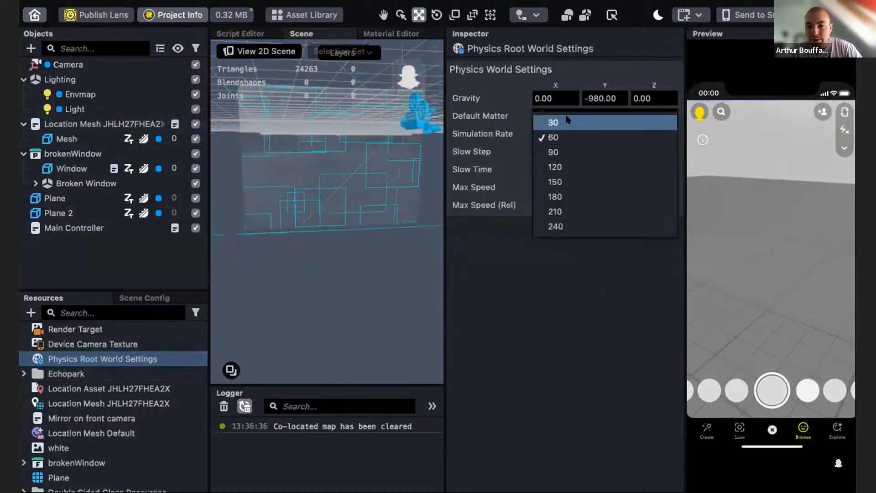
pyautogui.click(563, 122)
pyautogui.click(700, 97)
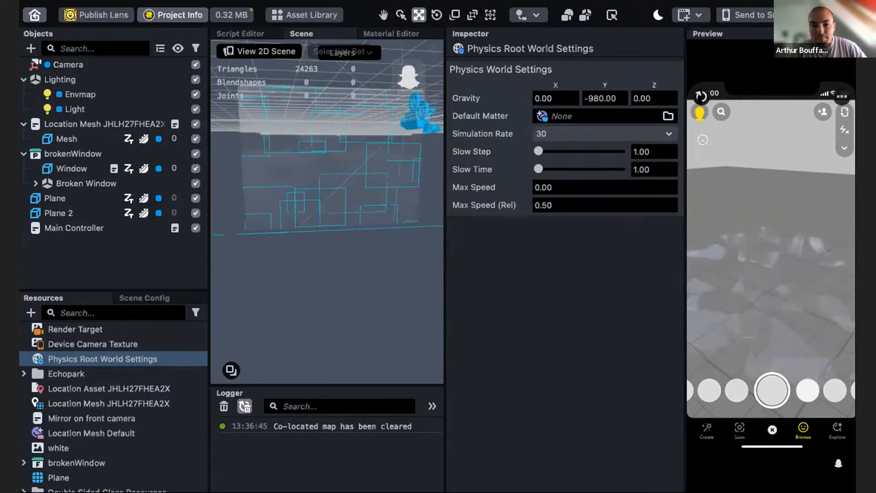
pyautogui.click(701, 96)
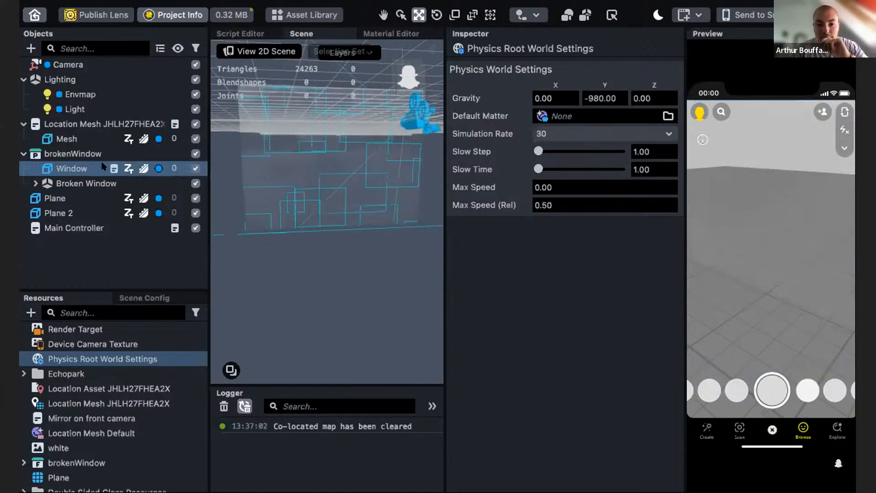
# - Set the Window object's TapScript Window input to 2
pyautogui.scroll(-5, 326, 241)
pyautogui.keyDown('alt'); pyautogui.moveTo(290, 244); pyautogui.dragTo(318, 260); pyautogui.keyUp('alt')
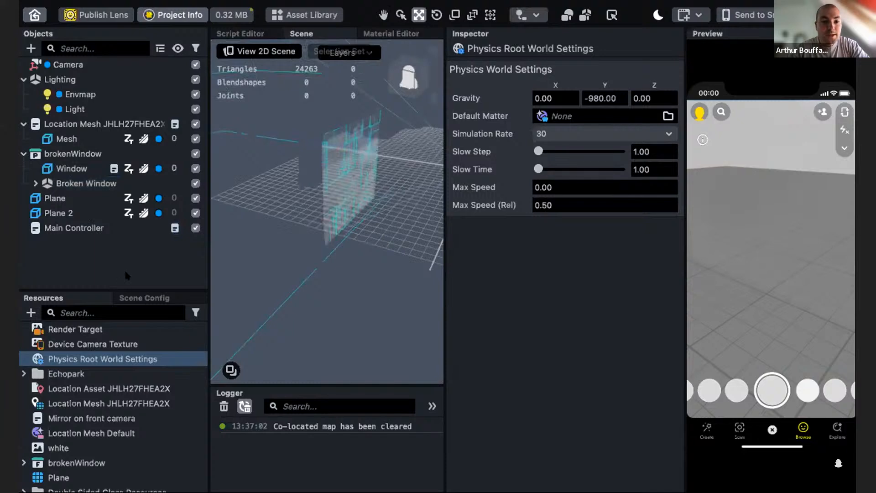
pyautogui.click(72, 171)
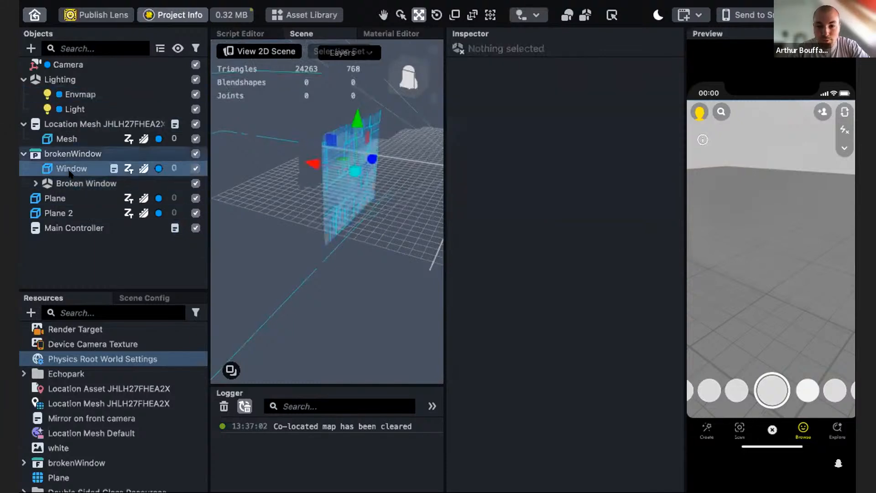
pyautogui.scroll(-1, 532, 404)
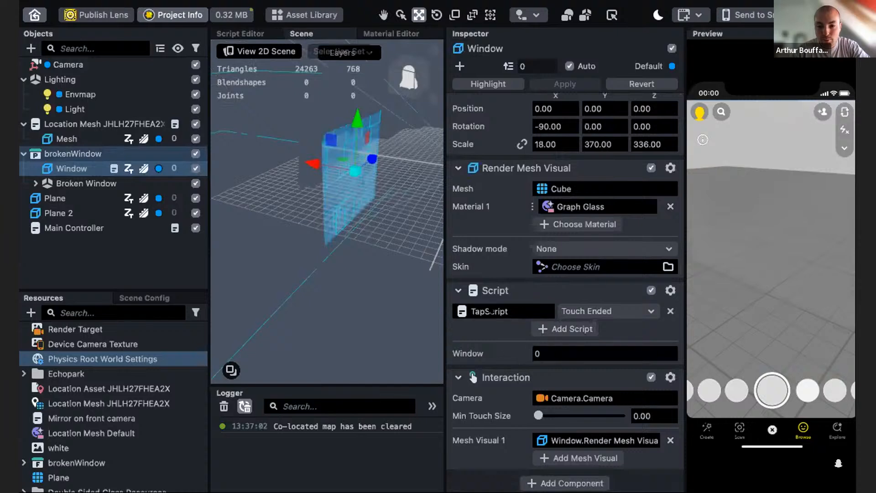
pyautogui.click(529, 354)
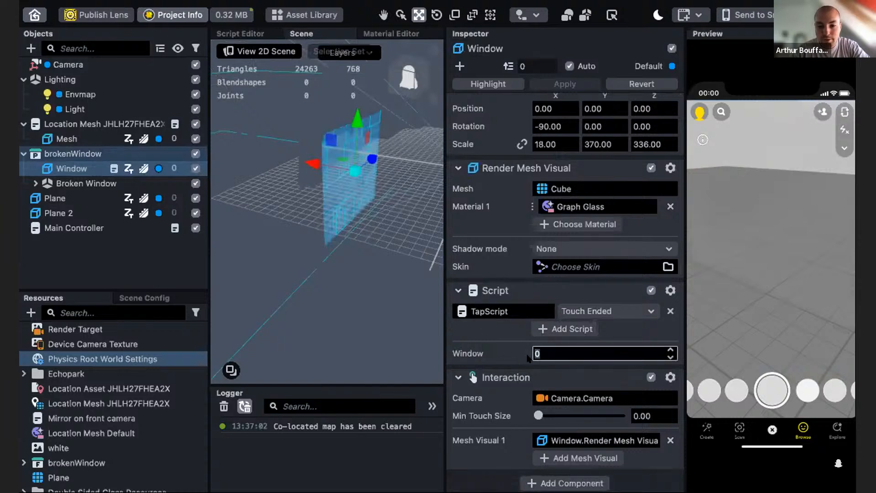
pyautogui.write('1')
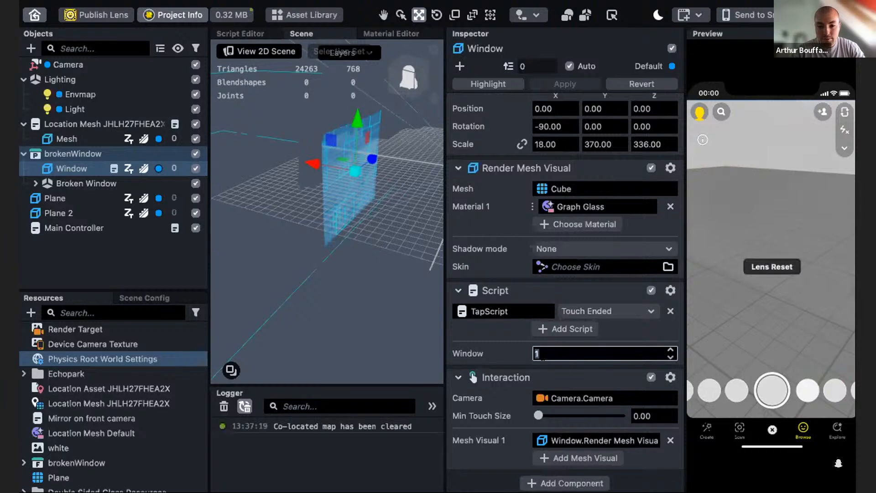
pyautogui.write('2')
pyautogui.press('Return')
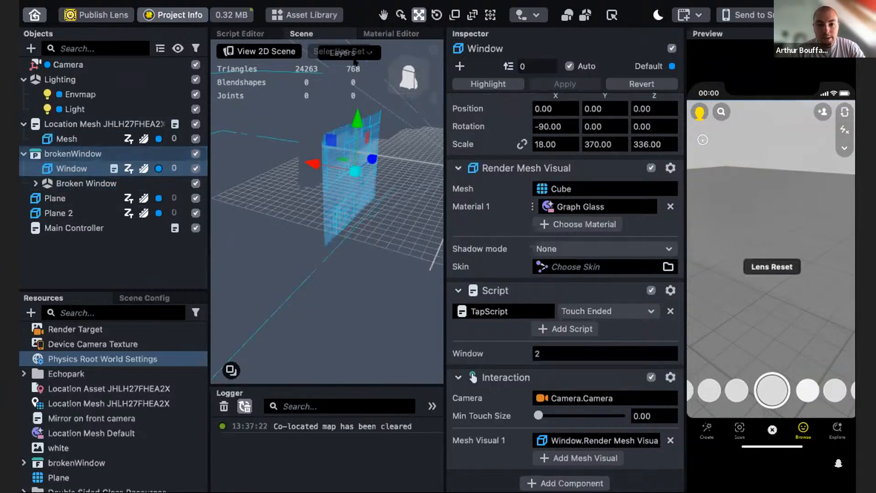
# - Open the Main Controller script in the Script Editor to review its code
pyautogui.click(240, 33)
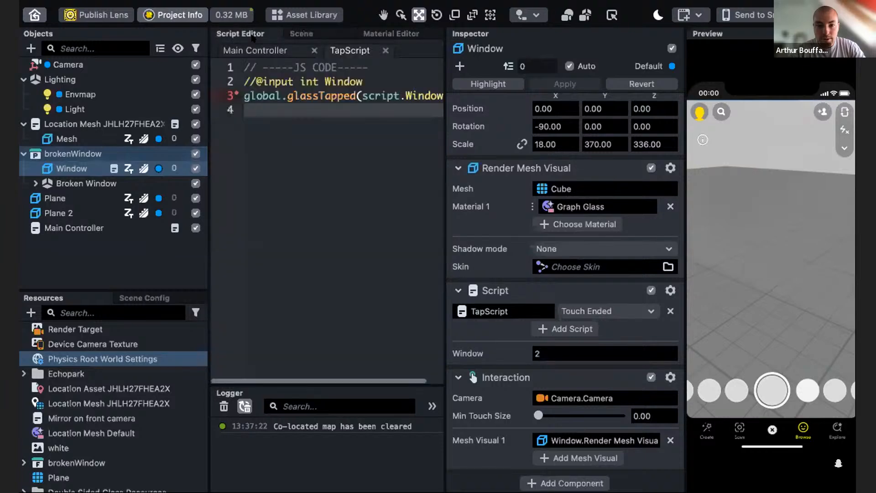
pyautogui.click(228, 51)
pyautogui.click(286, 286)
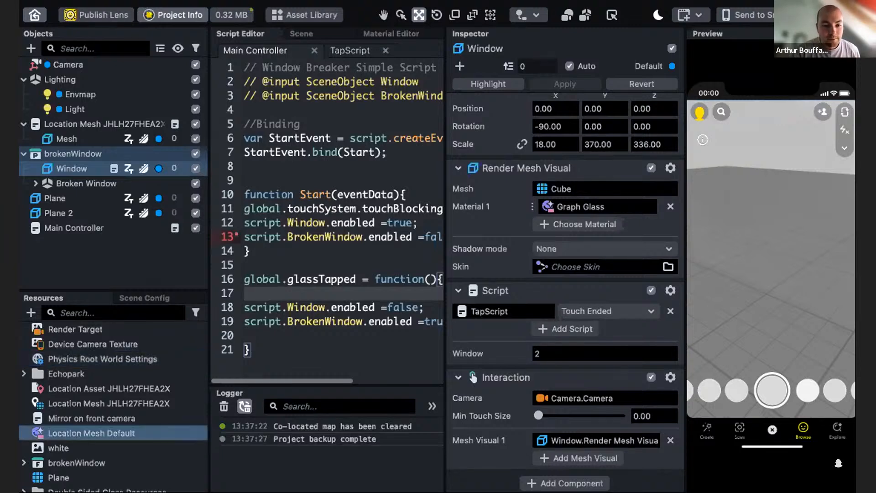
pyautogui.moveTo(19, 2); pyautogui.dragTo(429, 1)
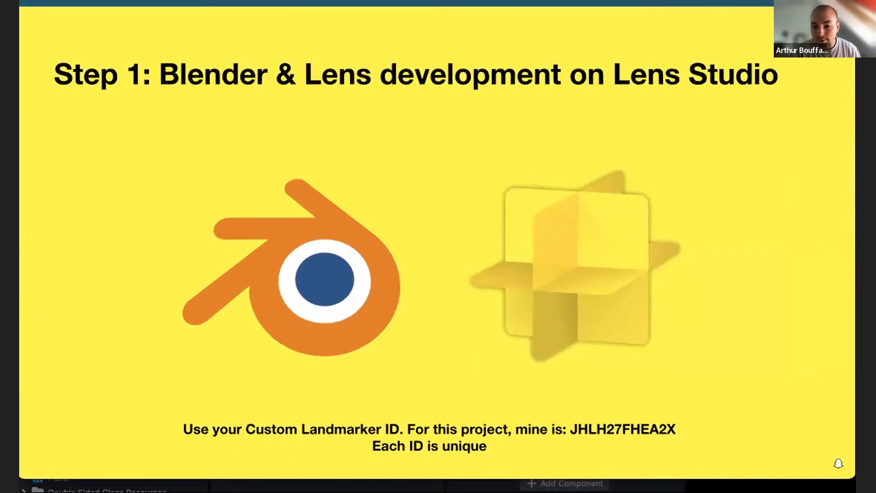